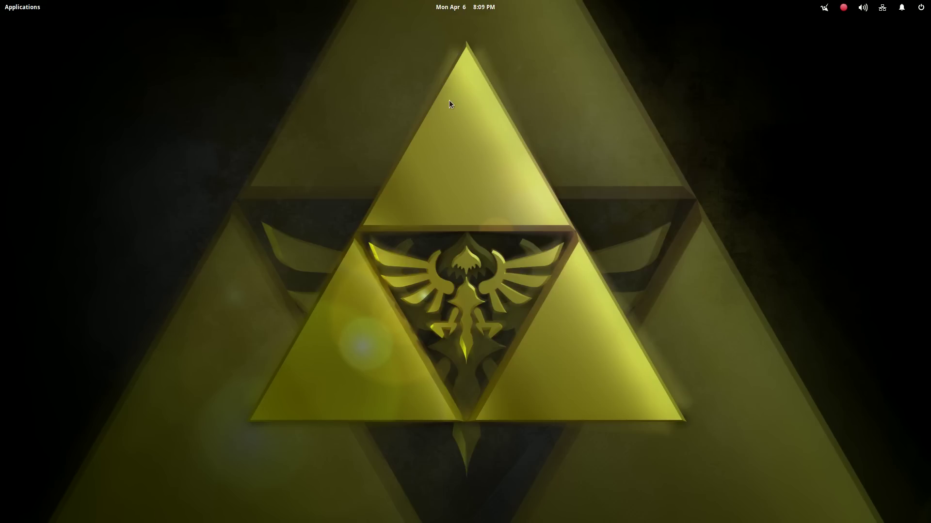
Switch to the workspace containing Blender and bring its window with the blocky character to the front
{"action": "key", "text": "super+Down"}
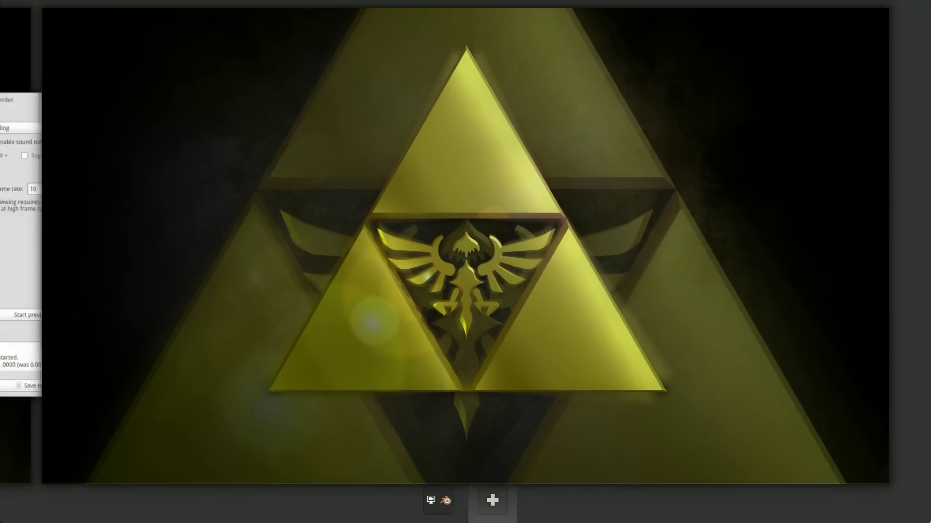
{"action": "left_click", "coordinate": [448, 488]}
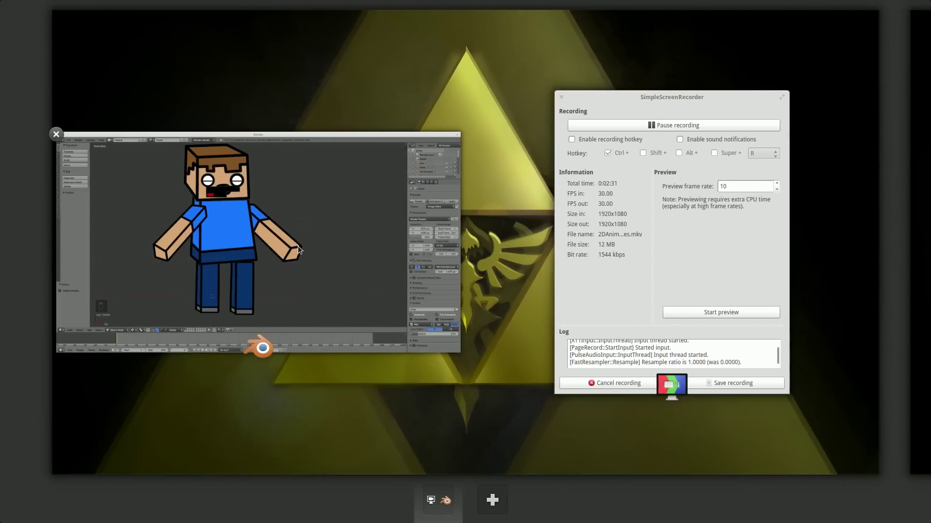
{"action": "left_click", "coordinate": [429, 246]}
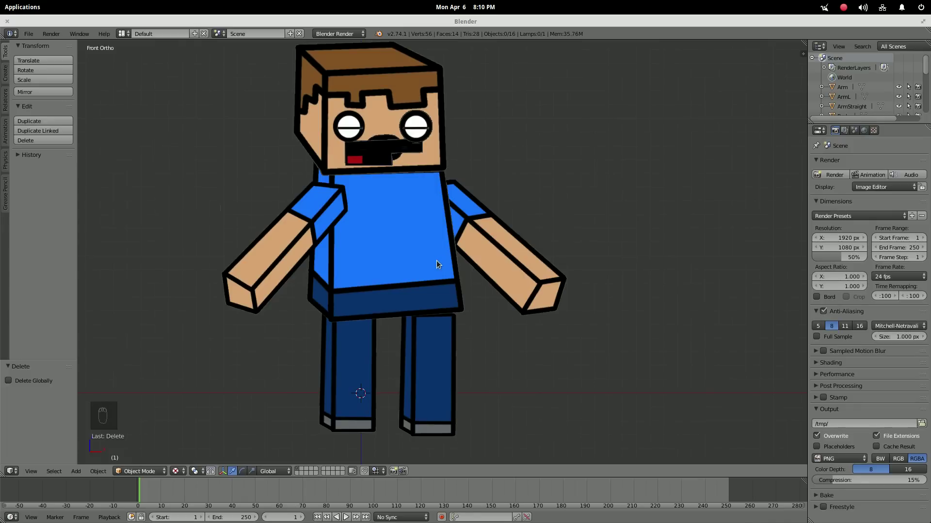
Add a single-bone armature and place it beside the character, moved about 2.14 along X and 0.73 along Z
{"action": "key", "text": "shift+a"}
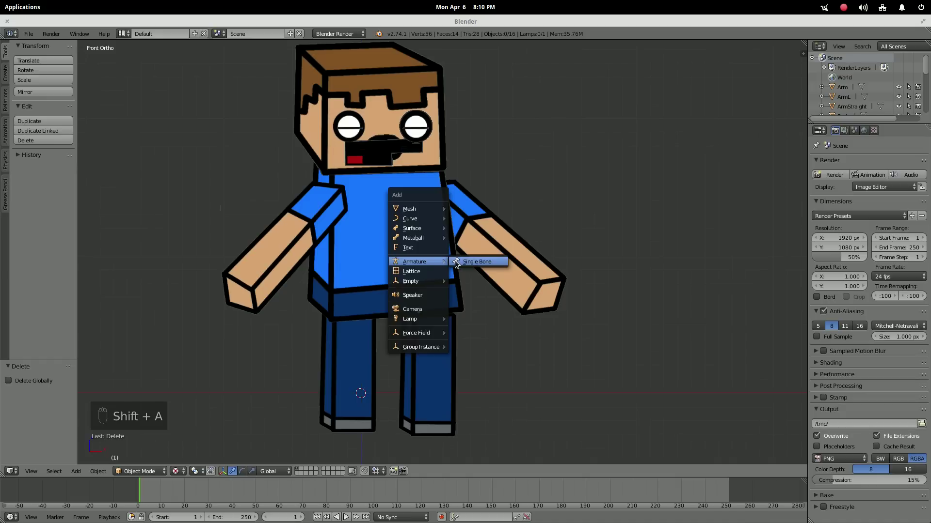
{"action": "left_click", "coordinate": [458, 263]}
{"action": "key", "text": "g"}
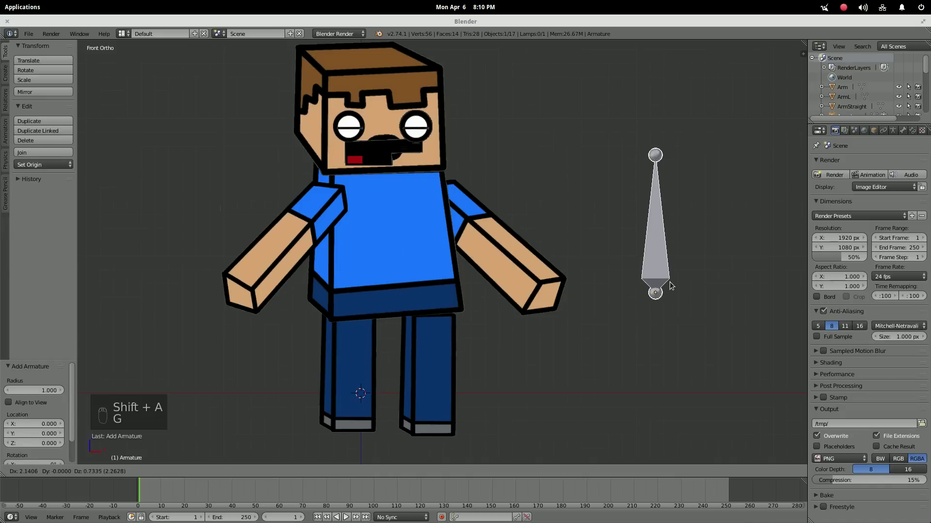
{"action": "left_click", "coordinate": [731, 255]}
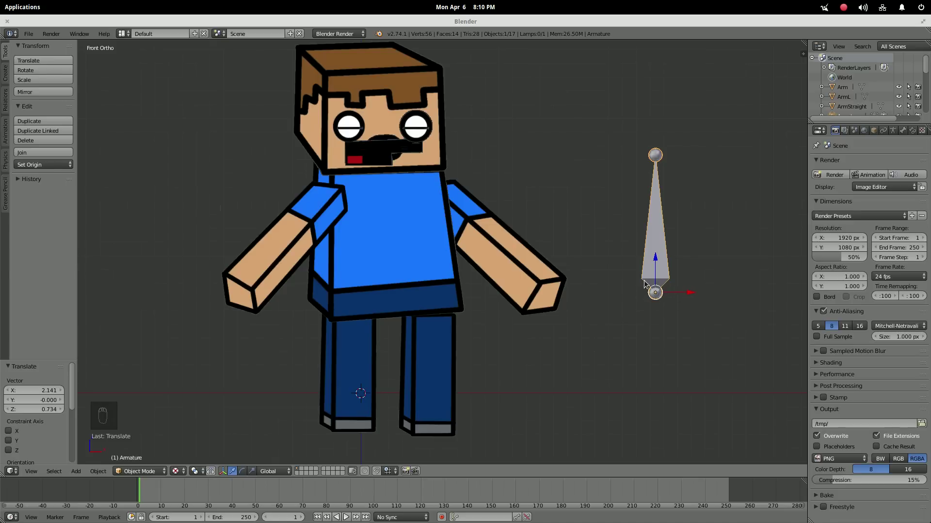
{"action": "key", "text": "r"}
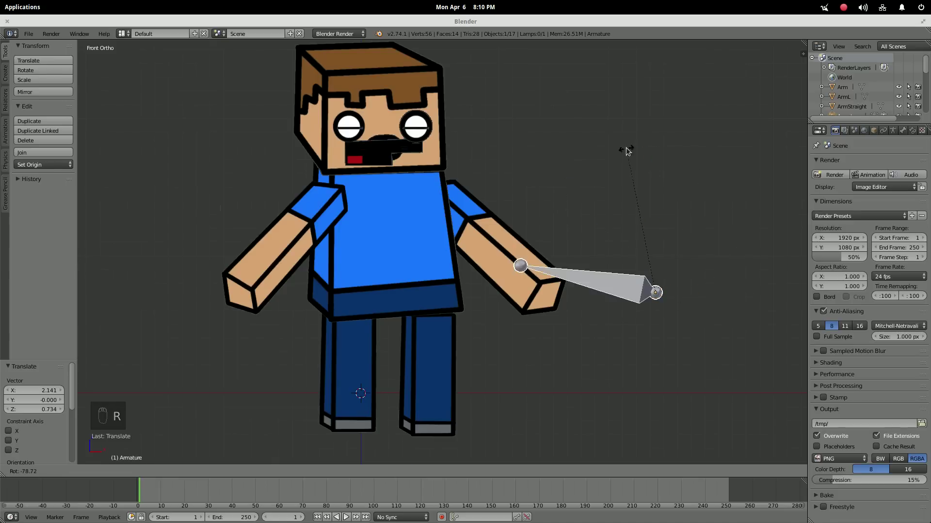
{"action": "left_click", "coordinate": [716, 281]}
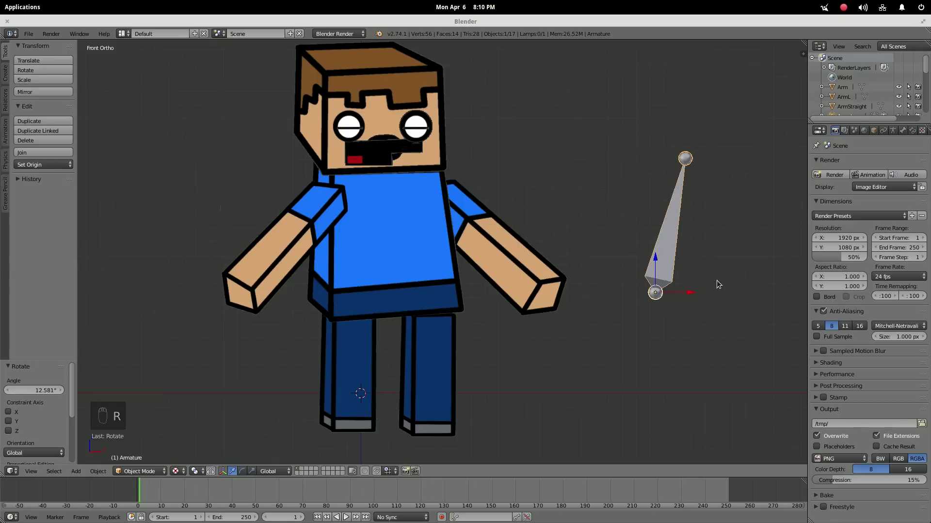
{"action": "key", "text": "ctrl+z"}
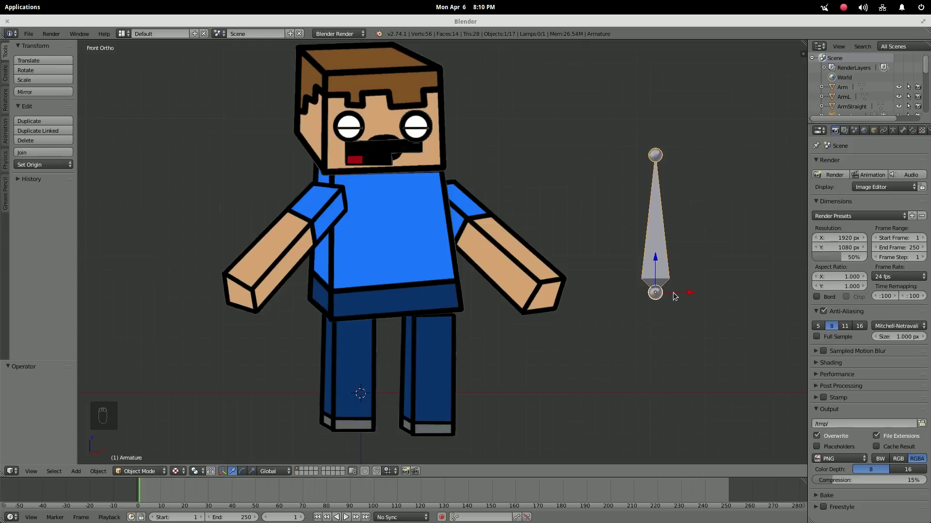
Move the bone upright onto the torso and place a duplicate, rotated about 140°, along the arm on the character's right-hand side in view
{"action": "key", "text": "g"}
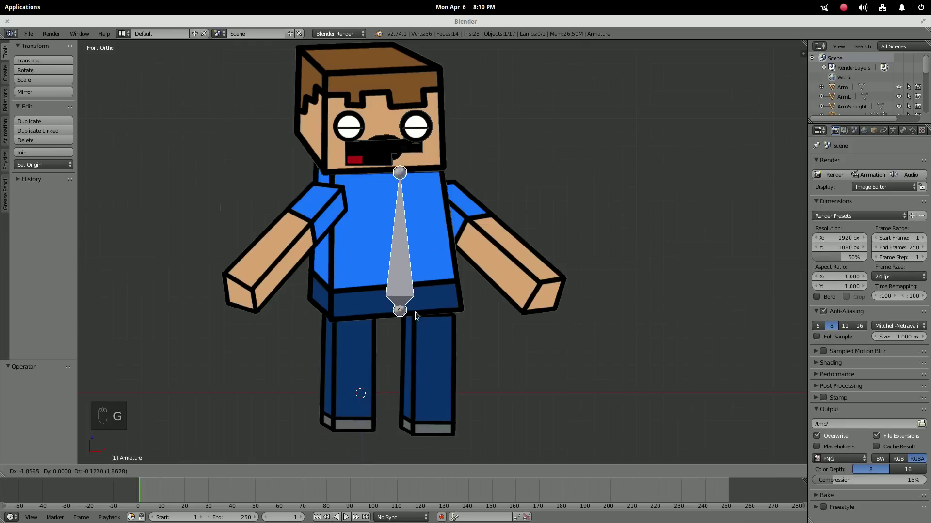
{"action": "left_click", "coordinate": [410, 312]}
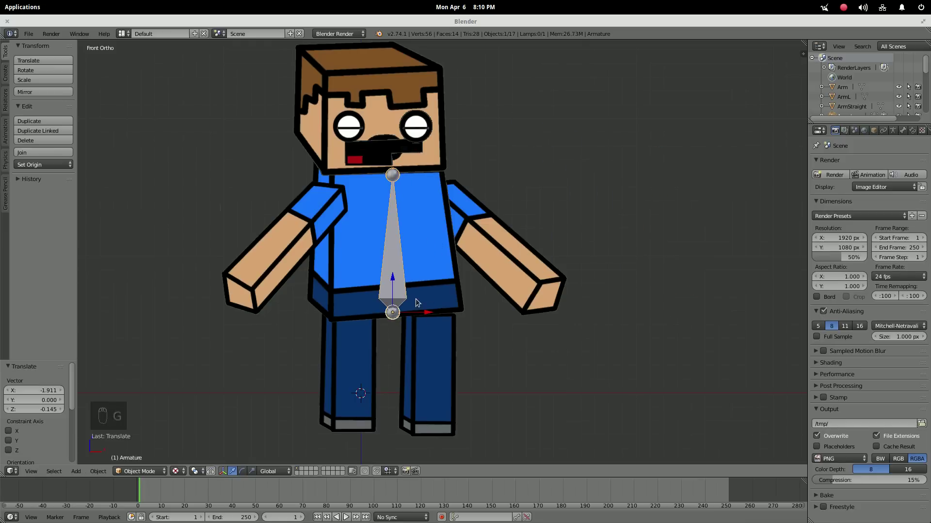
{"action": "key", "text": "shift+d"}
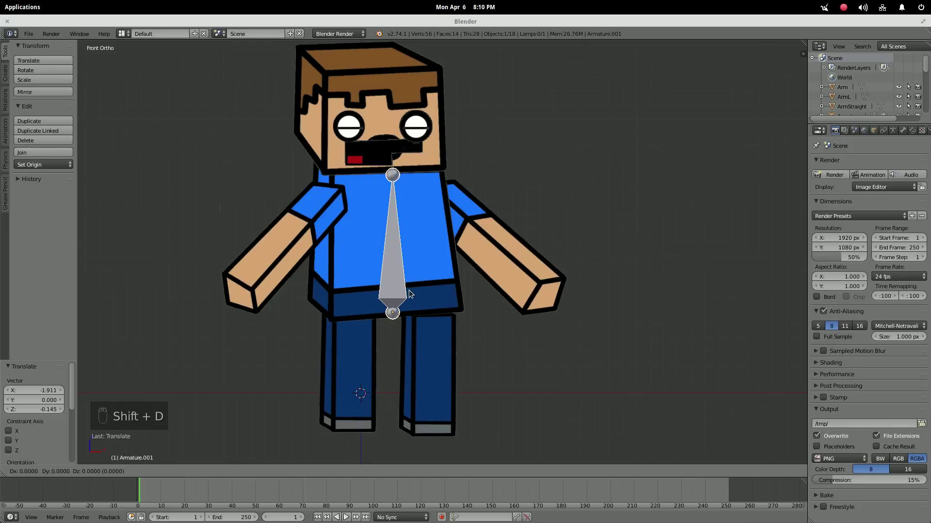
{"action": "left_click", "coordinate": [475, 186]}
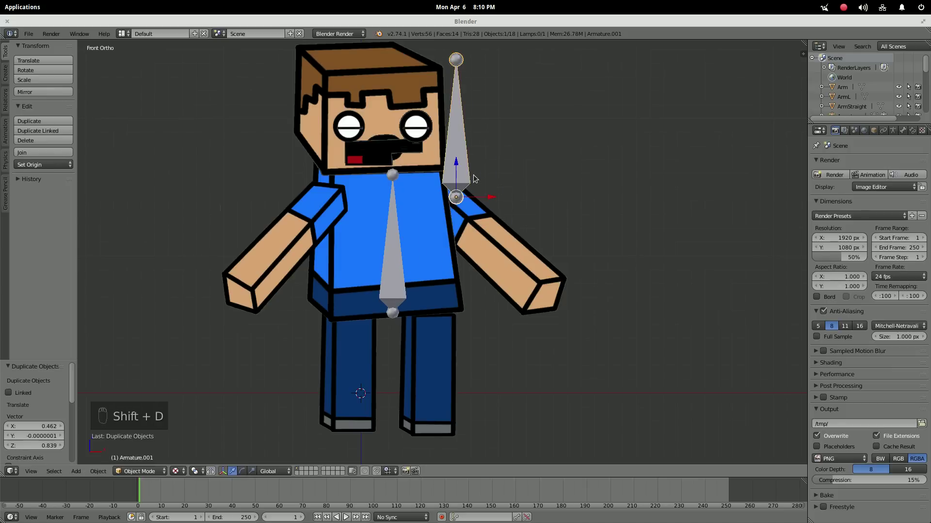
{"action": "key", "text": "r"}
{"action": "left_click", "coordinate": [296, 426]}
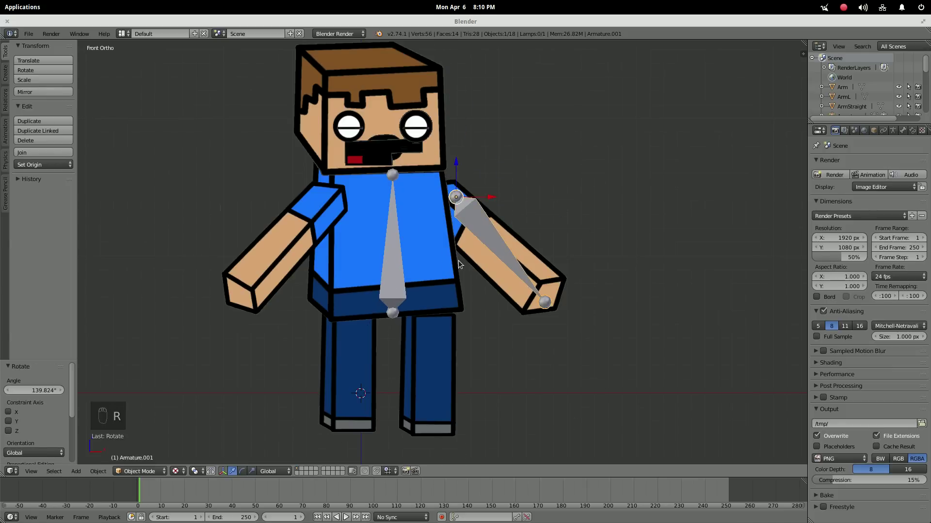
Duplicate the arm bone onto the opposite shoulder and rotate the copy to run down that arm
{"action": "key", "text": "shift+d"}
{"action": "left_click", "coordinate": [327, 263]}
{"action": "key", "text": "r"}
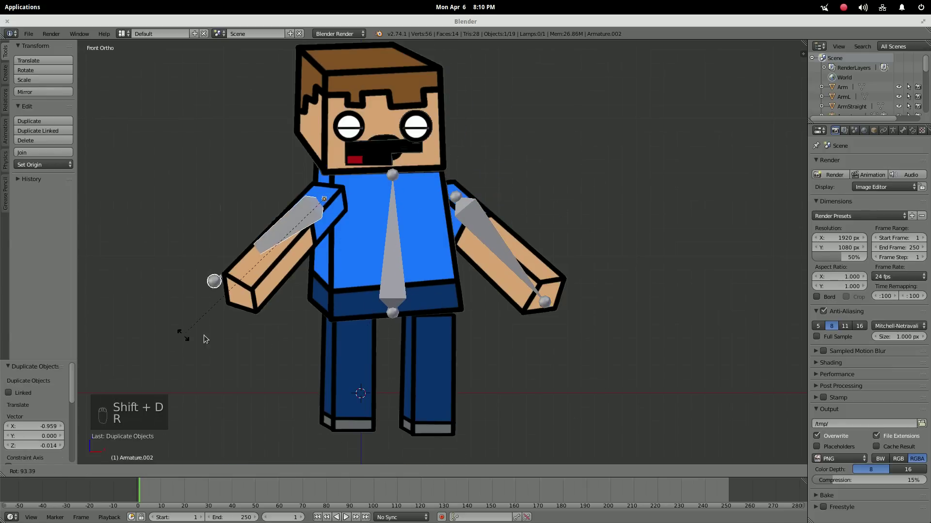
{"action": "left_click", "coordinate": [233, 340]}
Duplicate the second arm bone onto the hip of the leg below it and rotate the copy to point straight down
{"action": "key", "text": "shift+d"}
{"action": "left_click", "coordinate": [399, 263]}
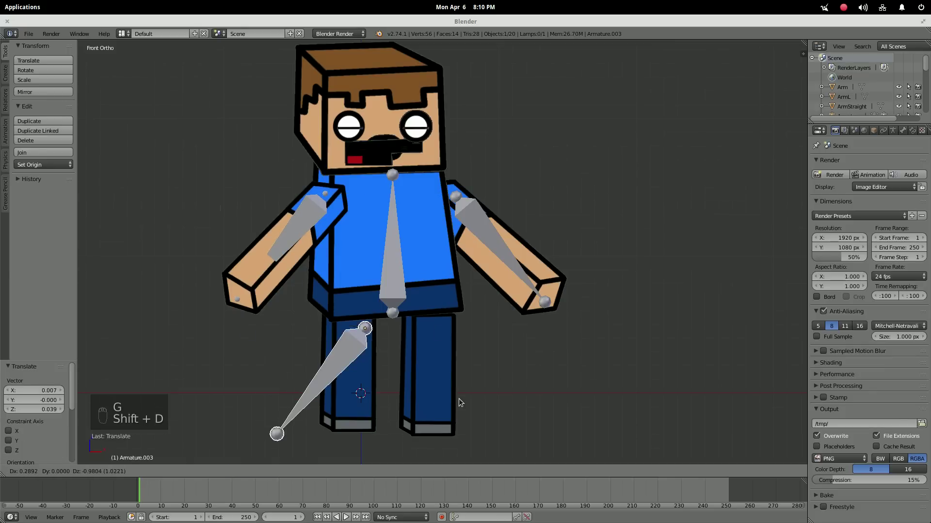
{"action": "left_click", "coordinate": [454, 379]}
{"action": "key", "text": "r"}
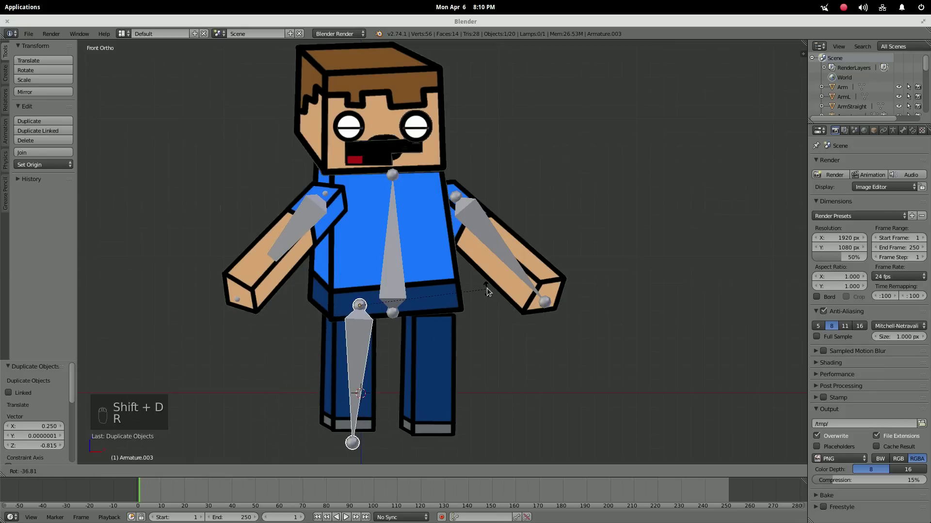
{"action": "left_click", "coordinate": [488, 282]}
{"action": "key", "text": "g"}
{"action": "right_click", "coordinate": [483, 282]}
Shorten the leg bone in Edit Mode by moving its lower tip up about 0.12 so it ends at the foot
{"action": "key", "text": "Tab"}
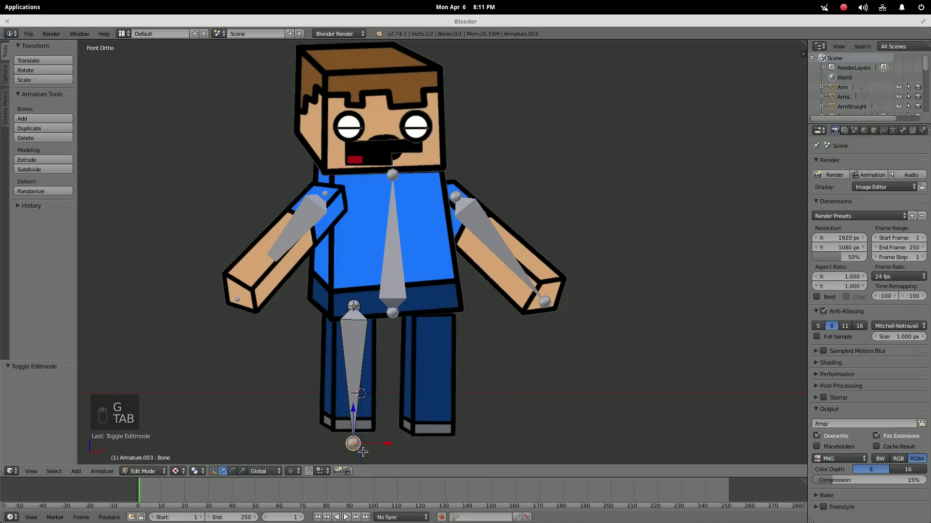
{"action": "key", "text": "g"}
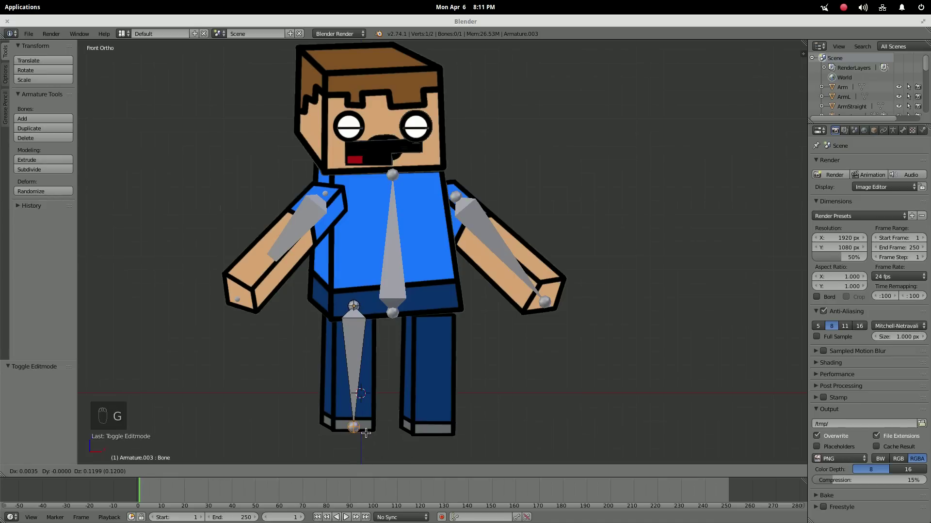
{"action": "left_click", "coordinate": [365, 433]}
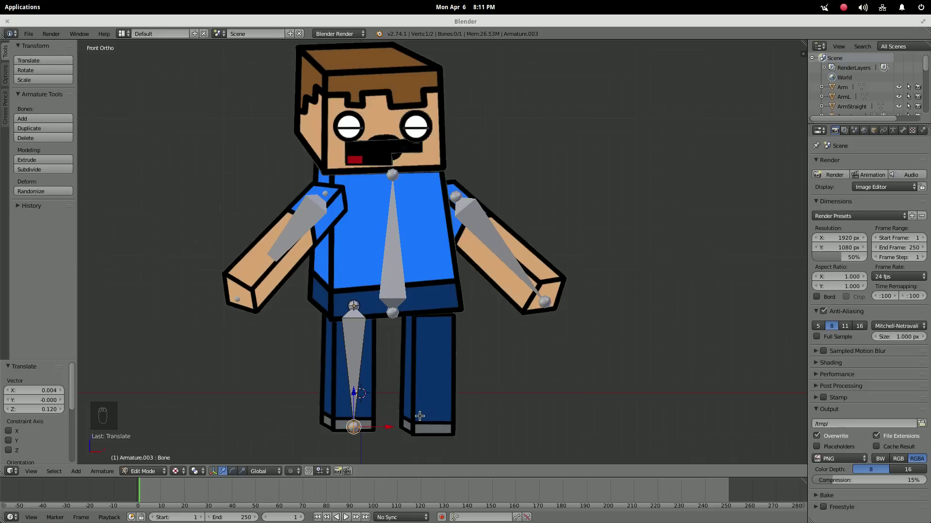
{"action": "key", "text": "Tab"}
Duplicate the leg bone about 0.59 along X onto the other leg and nudge it down slightly to fit
{"action": "key", "text": "shift+d"}
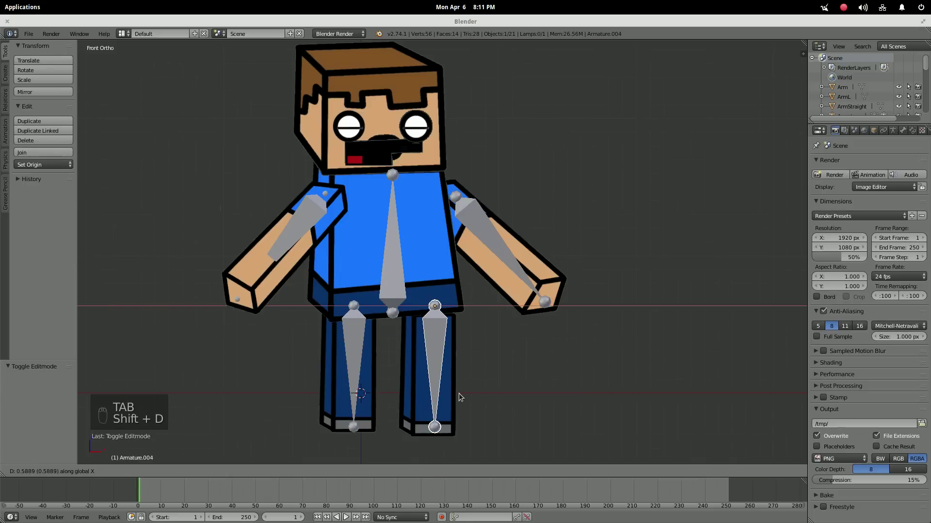
{"action": "left_click", "coordinate": [462, 398]}
{"action": "key", "text": "g"}
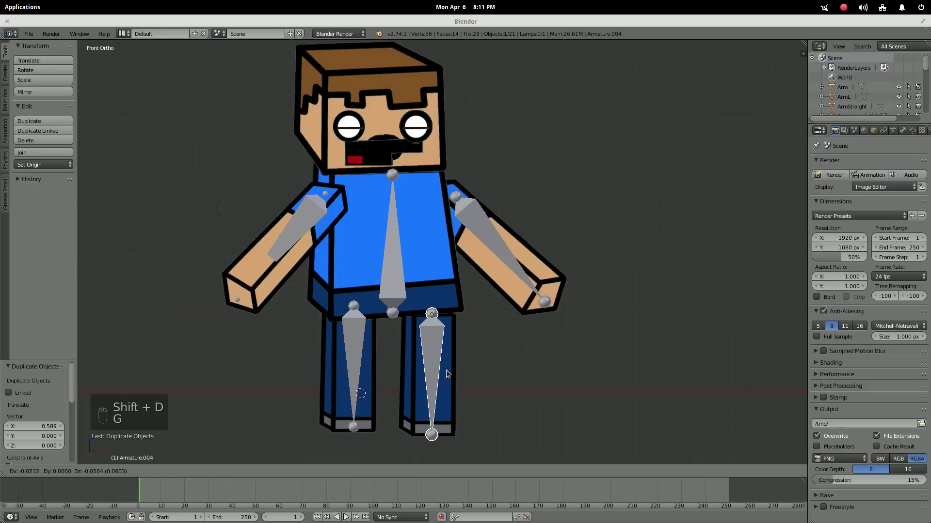
{"action": "left_click", "coordinate": [447, 371]}
{"action": "key", "text": "g"}
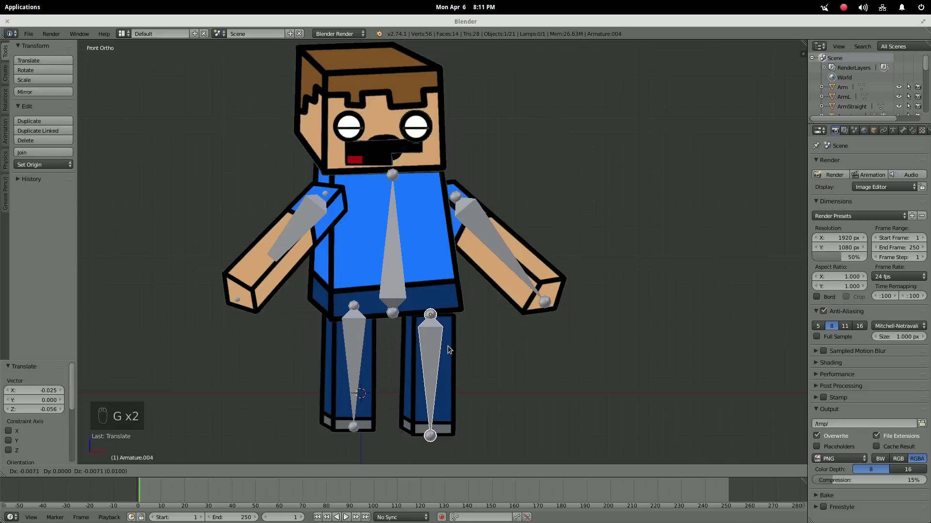
{"action": "left_click", "coordinate": [450, 350]}
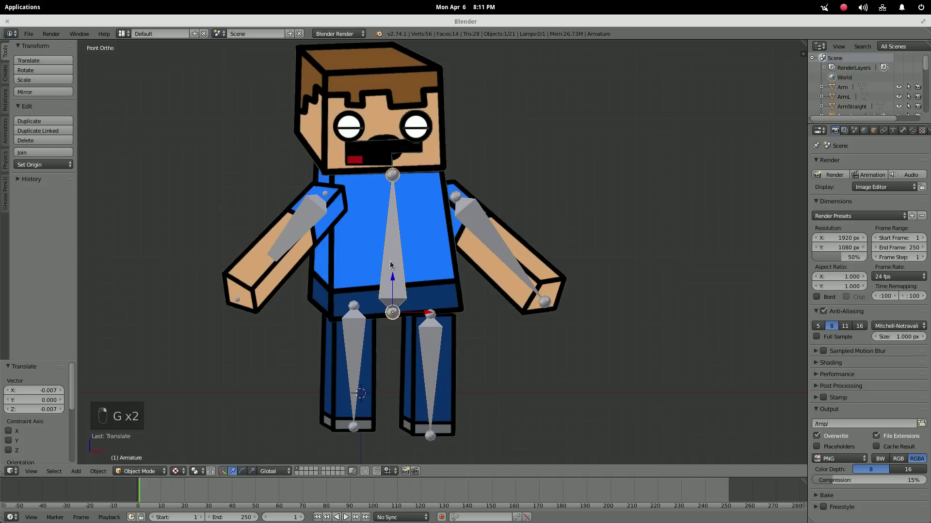
Duplicate the torso bone up to the neck and move the copy's upper tip down so it fits inside the head
{"action": "key", "text": "shift+d"}
{"action": "left_click", "coordinate": [448, 138]}
{"action": "key", "text": "Tab"}
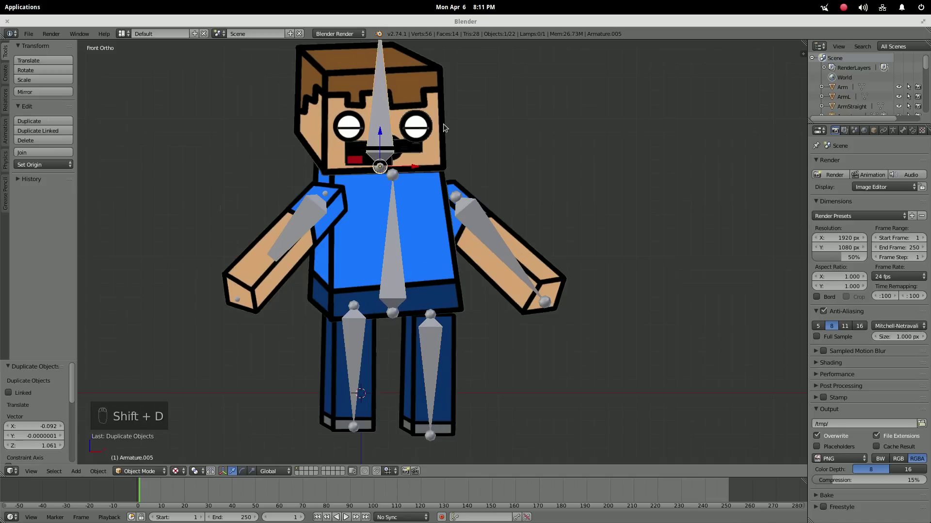
{"action": "middle_click_drag", "start_coordinate": [427, 92], "coordinate": [437, 139], "text": "shift"}
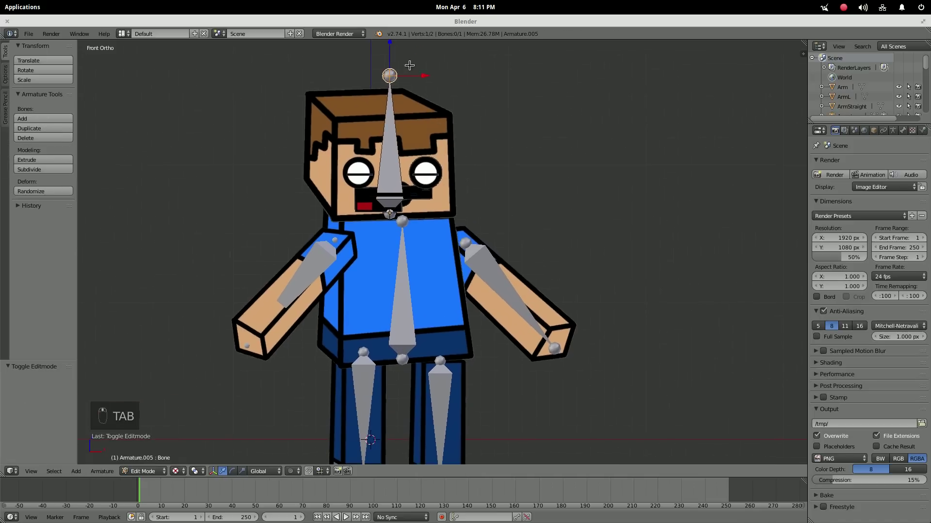
{"action": "key", "text": "g"}
{"action": "left_click", "coordinate": [397, 100]}
{"action": "key", "text": "Tab"}
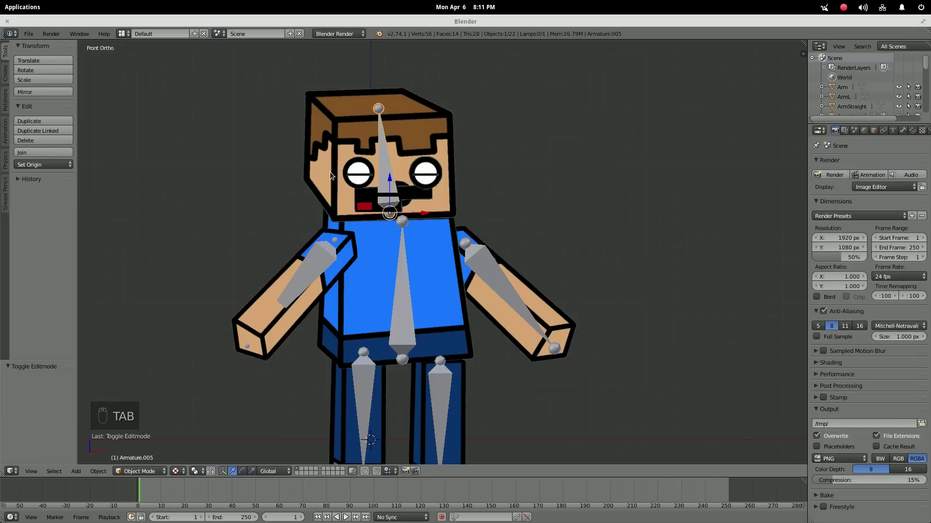
Move the head bone out to the side of the head, about 1.27 along X and 0.11 along Z
{"action": "right_click", "coordinate": [342, 134]}
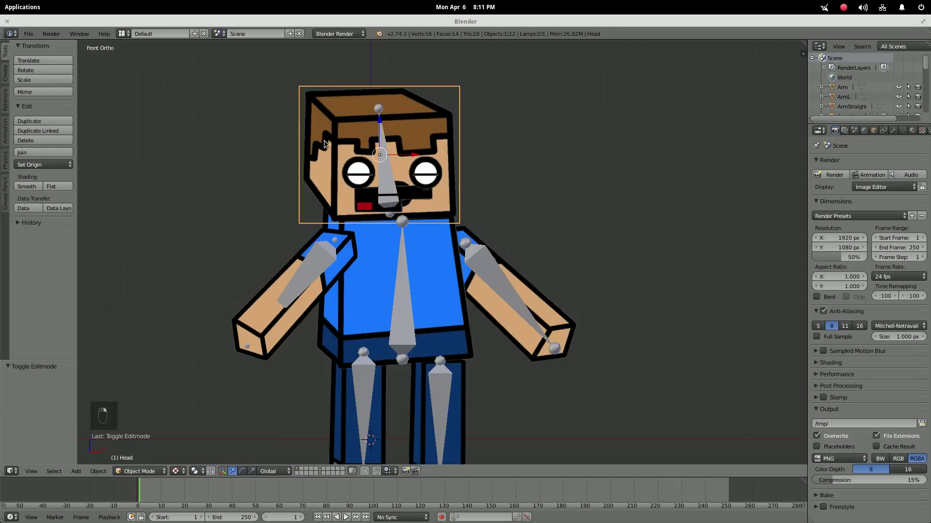
{"action": "right_click_drag", "start_coordinate": [391, 162], "coordinate": [562, 154]}
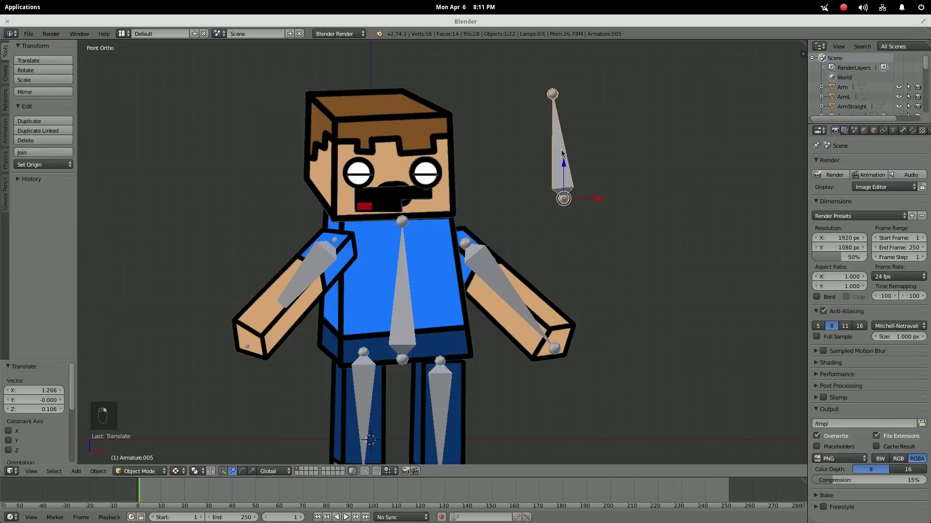
Select the head and its face pieces without the body, and join them all into the Head object
{"action": "key", "text": "a"}
{"action": "key", "text": "b"}
{"action": "left_click_drag", "start_coordinate": [285, 107], "coordinate": [467, 206]}
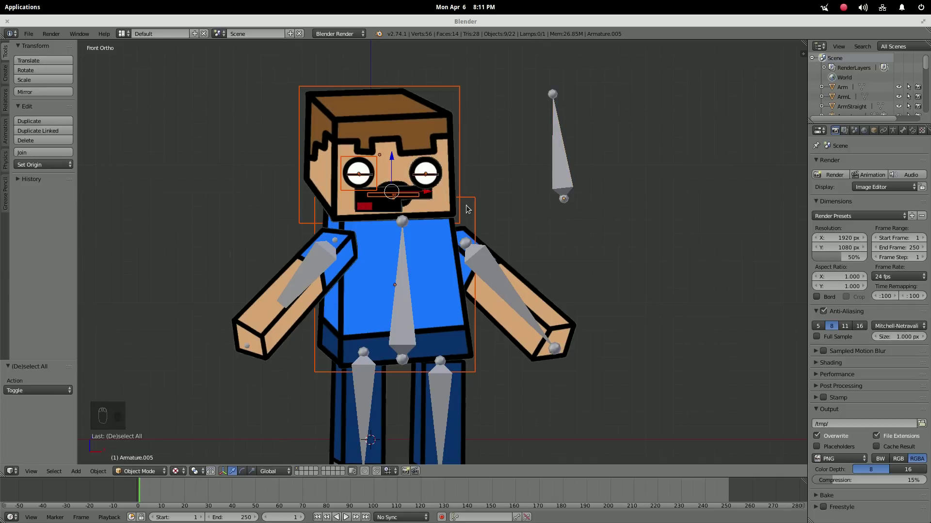
{"action": "right_click", "coordinate": [318, 356], "text": "shift"}
{"action": "right_click", "coordinate": [304, 360], "text": "shift"}
{"action": "right_click", "coordinate": [318, 368], "text": "shift"}
{"action": "right_click", "coordinate": [320, 365], "text": "shift"}
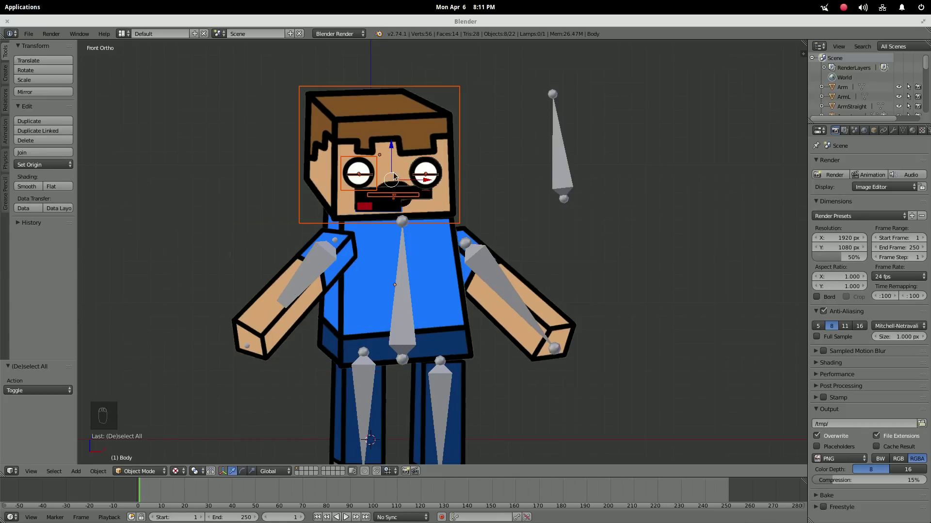
{"action": "key", "text": "ctrl+j"}
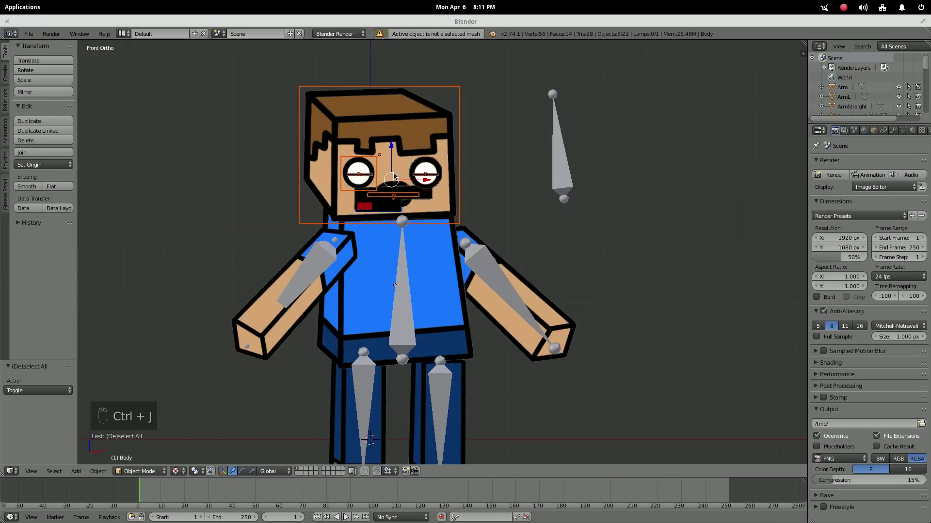
{"action": "right_click", "coordinate": [385, 94], "text": "shift"}
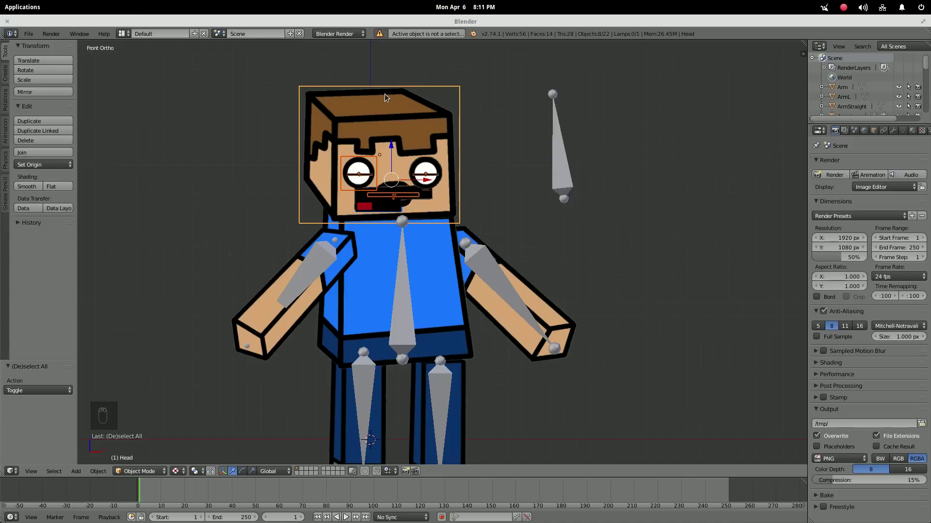
{"action": "key", "text": "ctrl+j"}
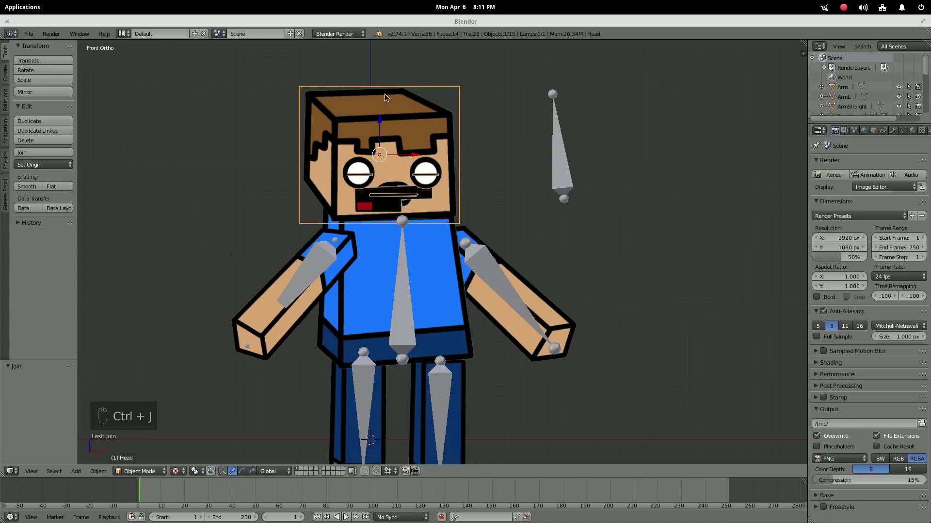
{"action": "key", "text": "g"}
{"action": "key", "text": "ctrl+z"}
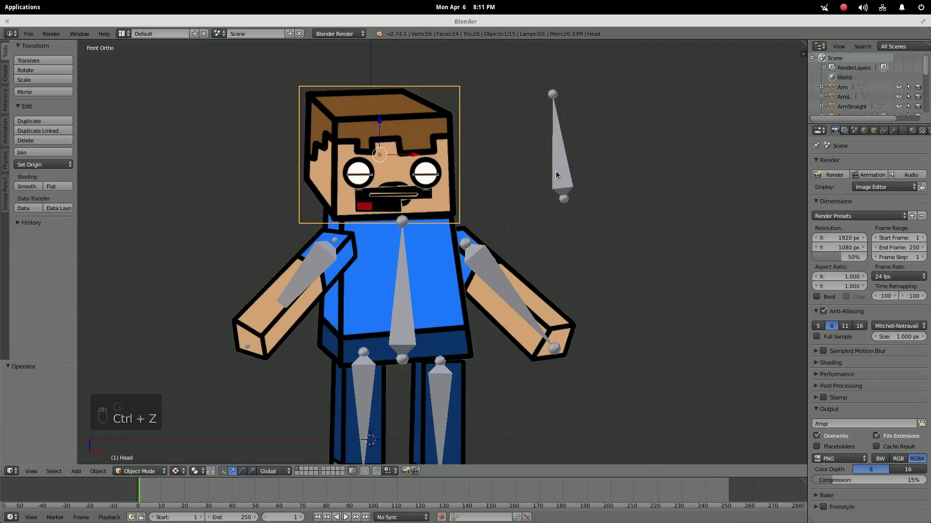
Move the head bone back inside the head, about -1.25 along X and -0.12 along Z
{"action": "right_click", "coordinate": [555, 168]}
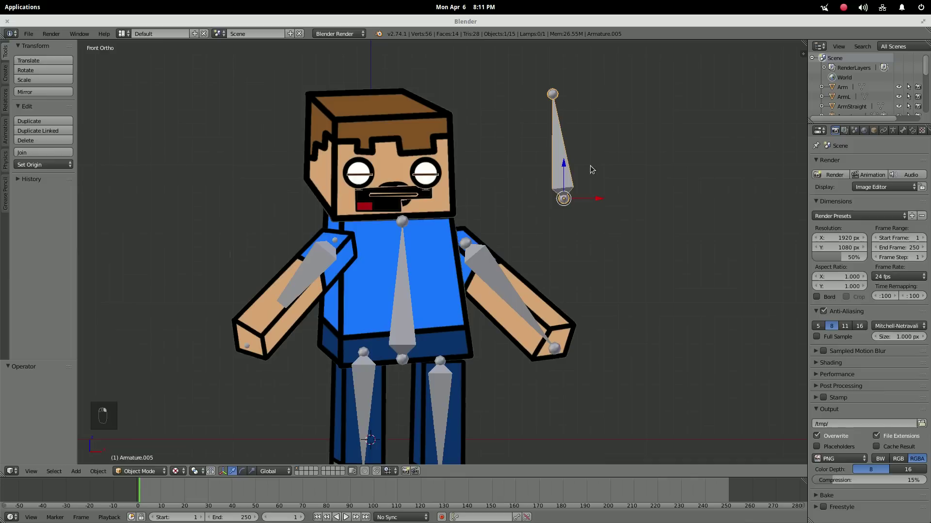
{"action": "key", "text": "g"}
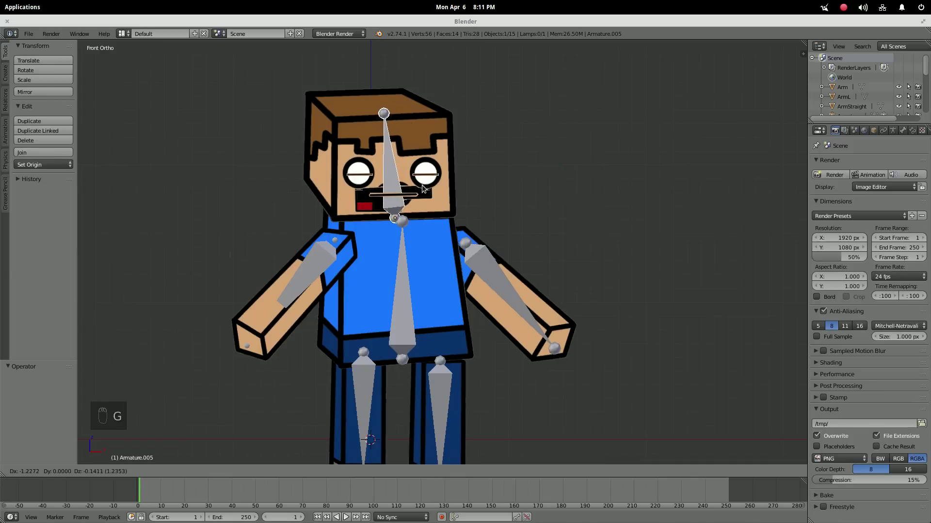
{"action": "left_click", "coordinate": [421, 186]}
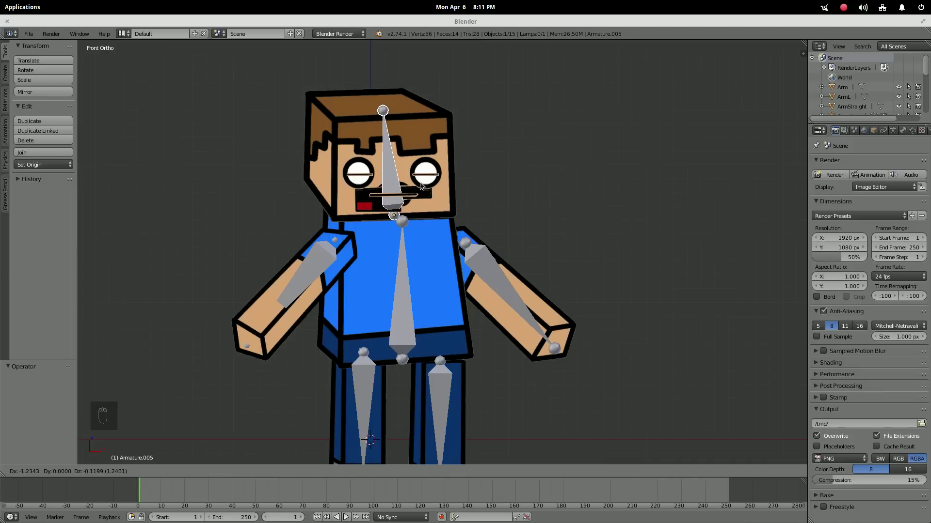
{"action": "left_click", "coordinate": [418, 184]}
{"action": "scroll", "coordinate": [534, 250], "scroll_direction": "down", "scroll_amount": 3}
{"action": "scroll", "coordinate": [545, 252], "scroll_direction": "up", "scroll_amount": 3}
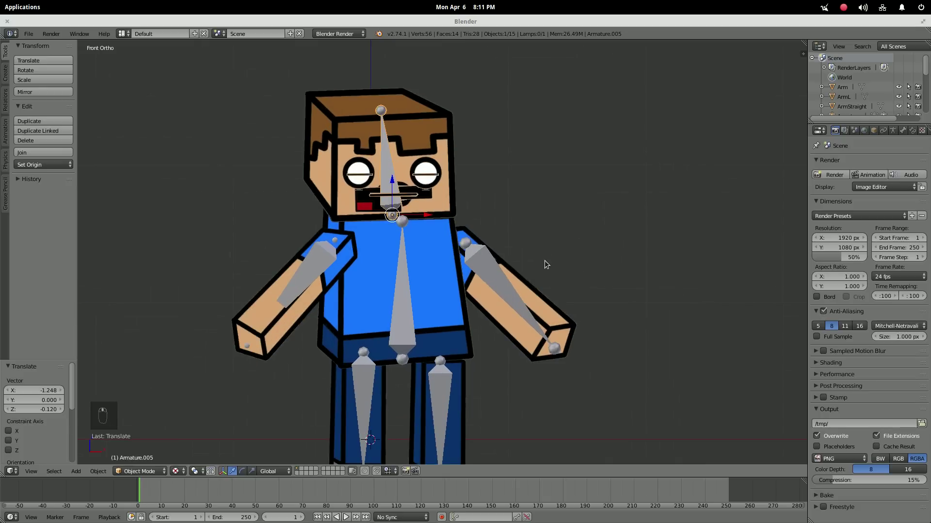
{"action": "right_click", "coordinate": [270, 325]}
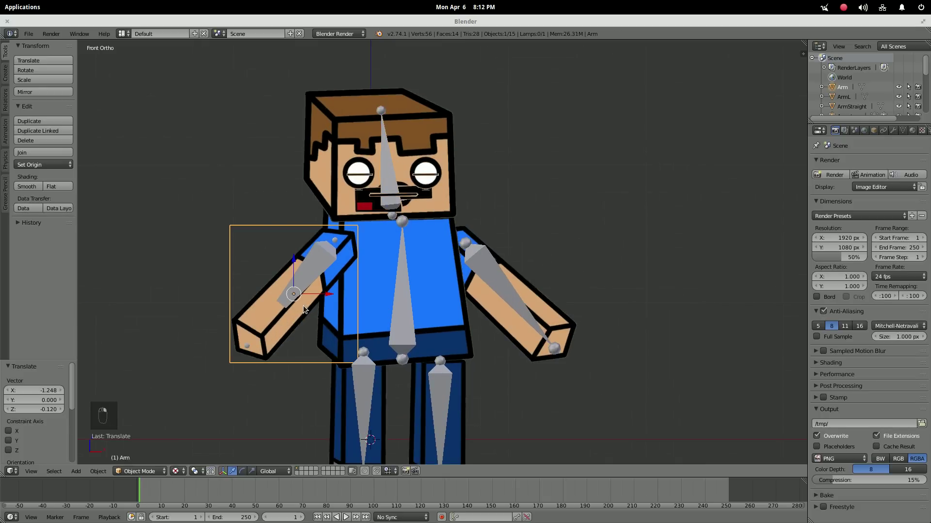
{"action": "right_click", "coordinate": [324, 275]}
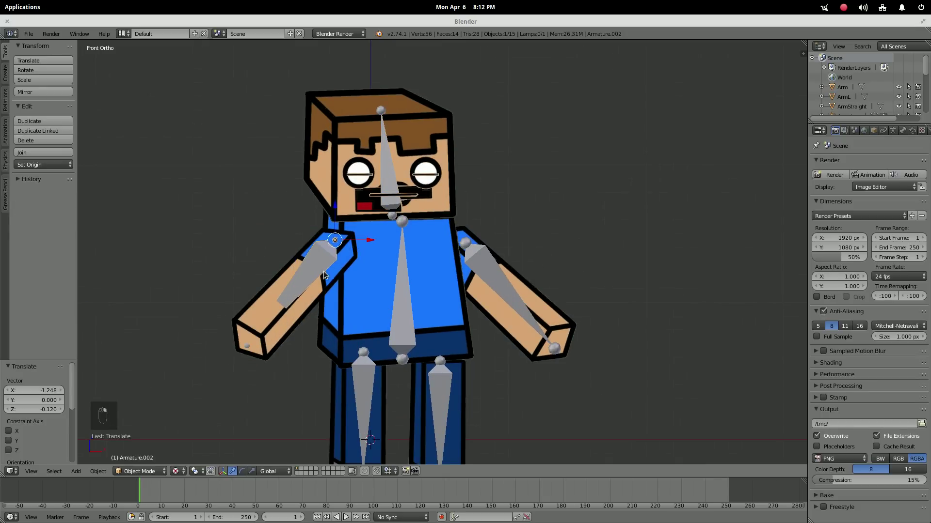
{"action": "key", "text": "r"}
{"action": "left_click", "coordinate": [435, 289]}
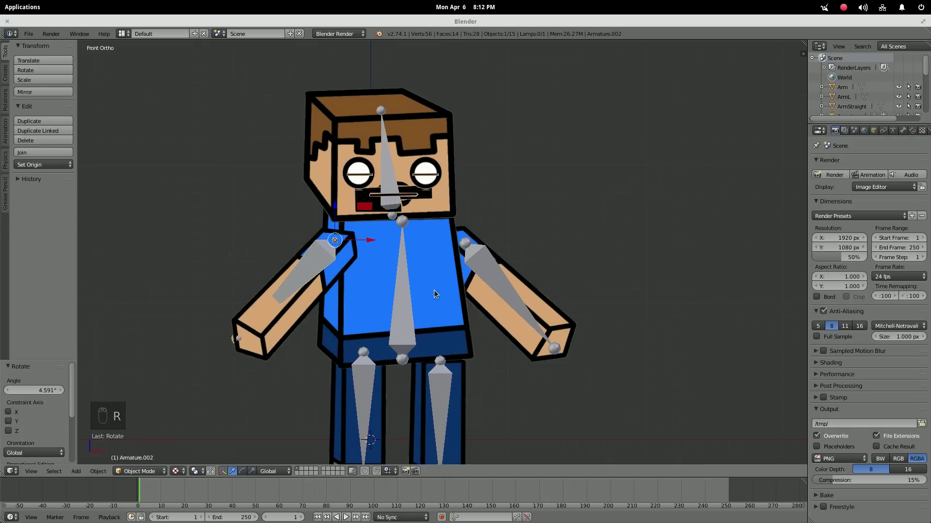
{"action": "key", "text": "ctrl+z"}
Move the ArmL bone about -0.04 along X onto the shoulder and rotate it about -3.9° to follow the arm
{"action": "right_click", "coordinate": [499, 278]}
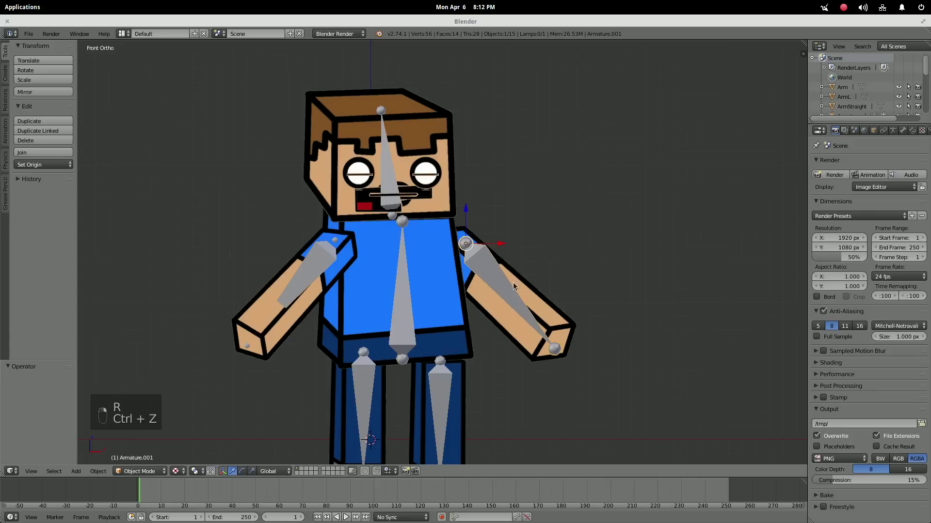
{"action": "key", "text": "g"}
{"action": "left_click", "coordinate": [549, 297]}
{"action": "key", "text": "r"}
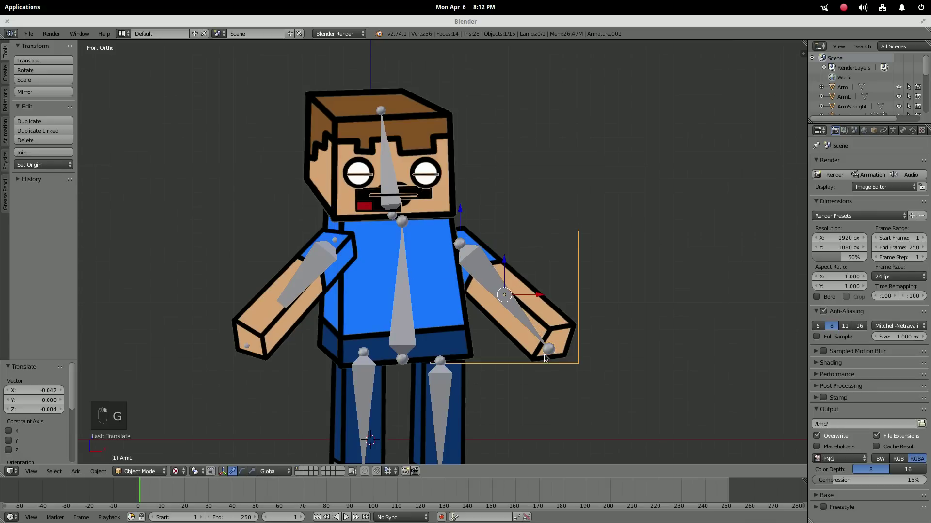
{"action": "left_click", "coordinate": [573, 339]}
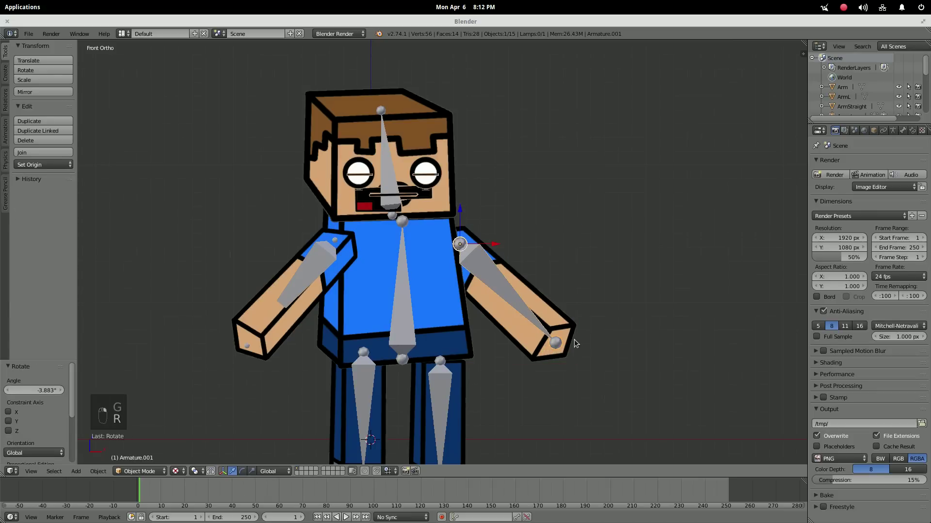
Parent the Arm object to its arm bone with Armature Deform
{"action": "right_click", "coordinate": [261, 316]}
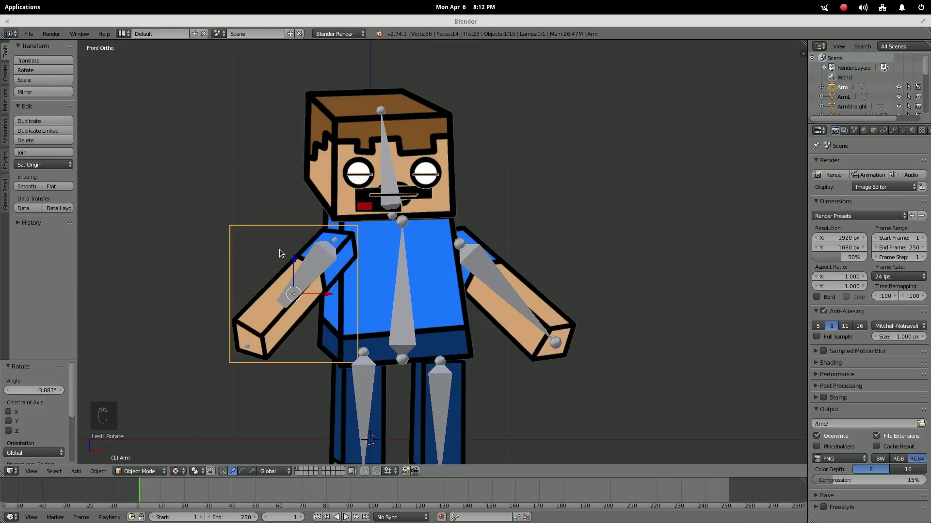
{"action": "right_click", "coordinate": [316, 262], "text": "shift"}
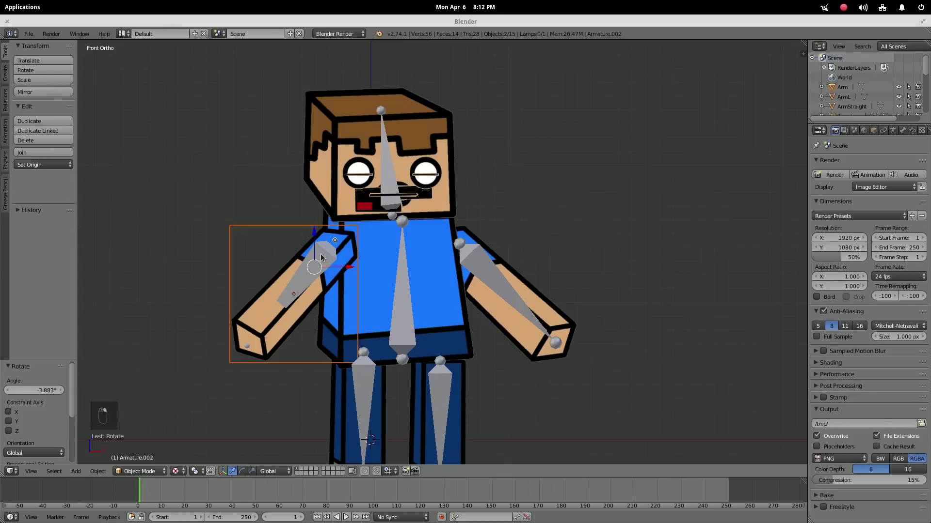
{"action": "key", "text": "ctrl+p"}
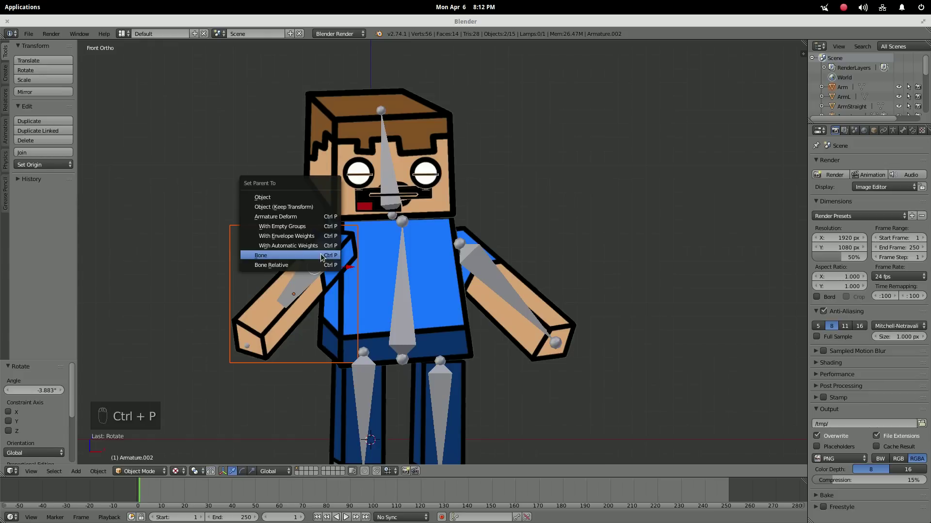
{"action": "left_click", "coordinate": [299, 216]}
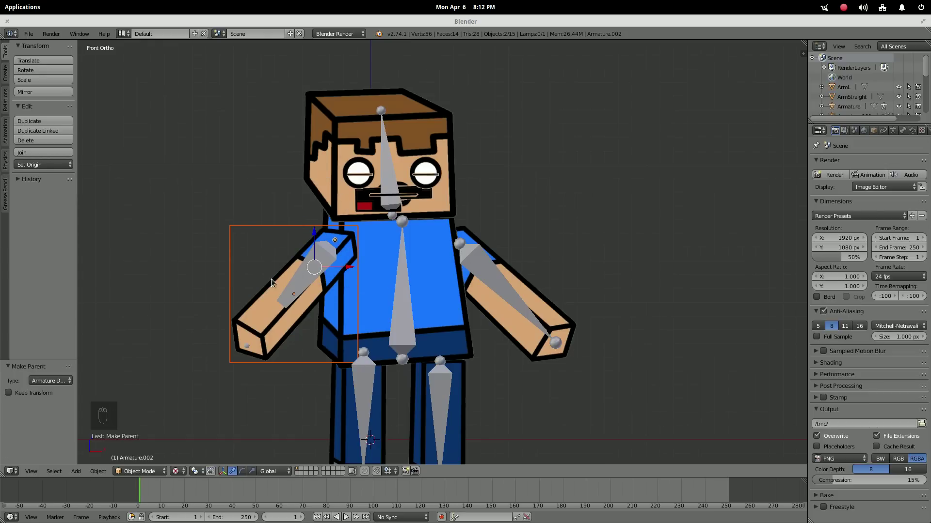
Test the Arm object's bone in Pose Mode by rotating it about 43°, undo the rotation and return to Object Mode
{"action": "right_click", "coordinate": [306, 277]}
{"action": "right_click", "coordinate": [307, 259]}
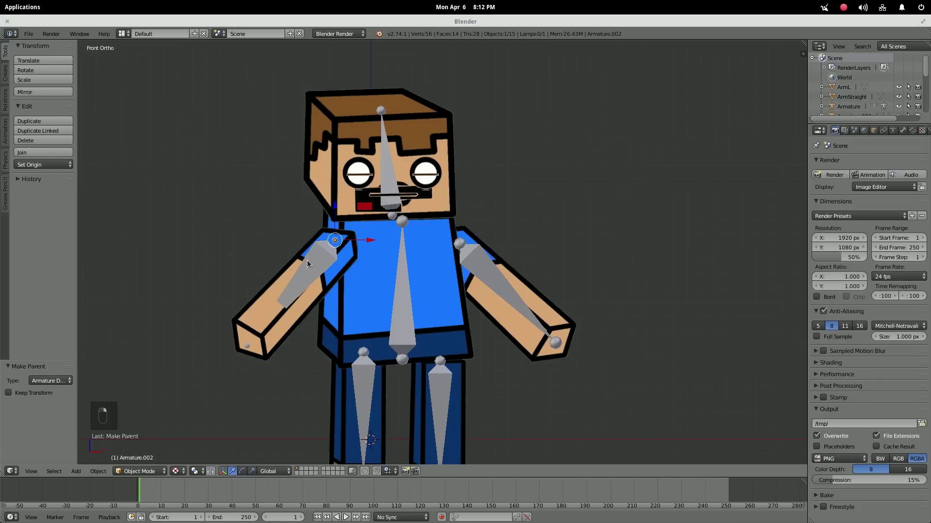
{"action": "left_click", "coordinate": [139, 471]}
{"action": "left_click", "coordinate": [140, 439]}
{"action": "key", "text": "r"}
{"action": "key", "text": "r"}
{"action": "left_click", "coordinate": [426, 329]}
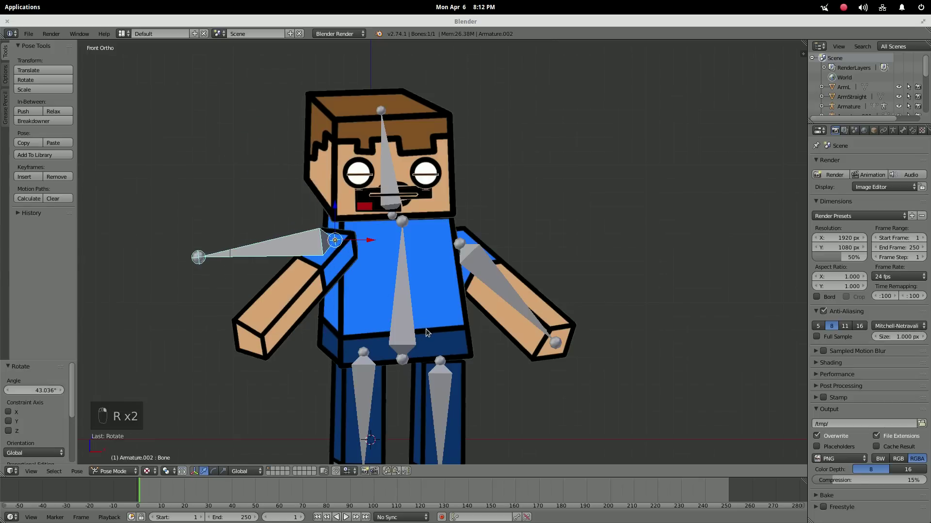
{"action": "key", "text": "ctrl+z"}
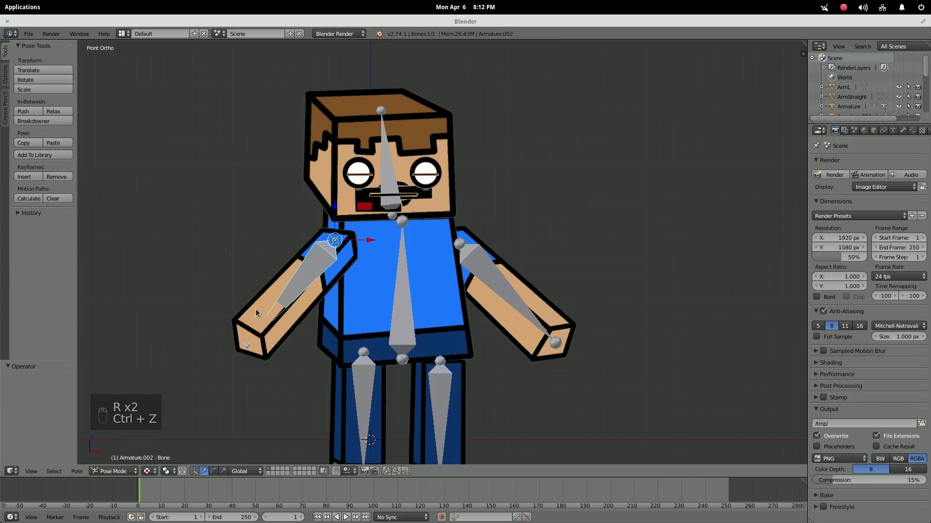
{"action": "left_click", "coordinate": [114, 470]}
{"action": "left_click", "coordinate": [116, 460]}
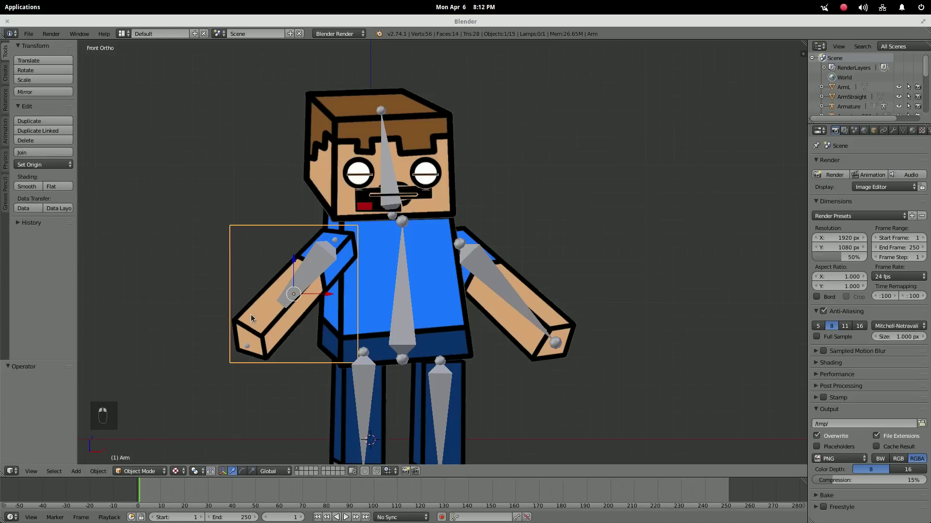
Put the Arm object in Weight Paint mode and choose the Add brush with strength 1
{"action": "left_click", "coordinate": [145, 471]}
{"action": "left_click", "coordinate": [161, 419]}
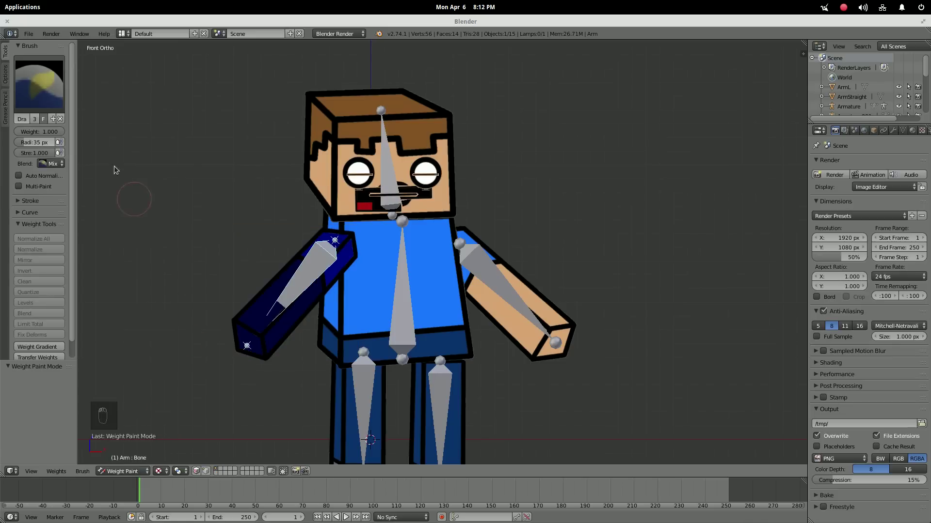
{"action": "left_click", "coordinate": [39, 95]}
{"action": "left_click", "coordinate": [34, 138]}
{"action": "left_click", "coordinate": [34, 153]}
{"action": "type", "text": "1"}
{"action": "key", "text": "Return"}
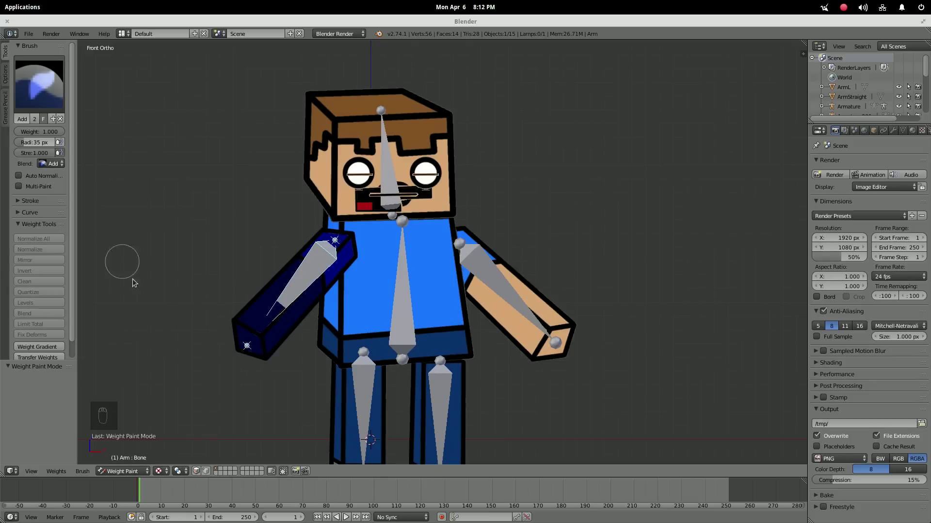
Turn on vertex selection masking and paint weight 1.000 onto the vertices at all corners of the Arm object
{"action": "left_click", "coordinate": [205, 472]}
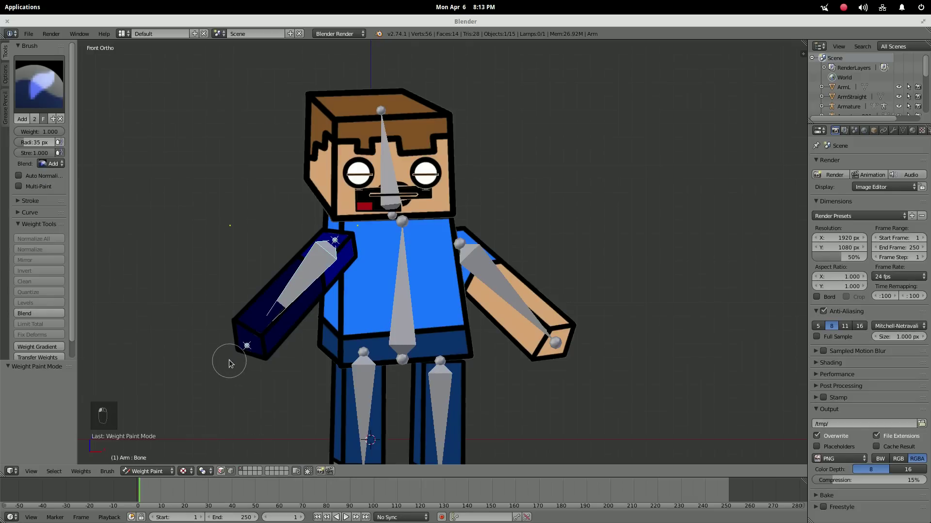
{"action": "left_click", "coordinate": [231, 361]}
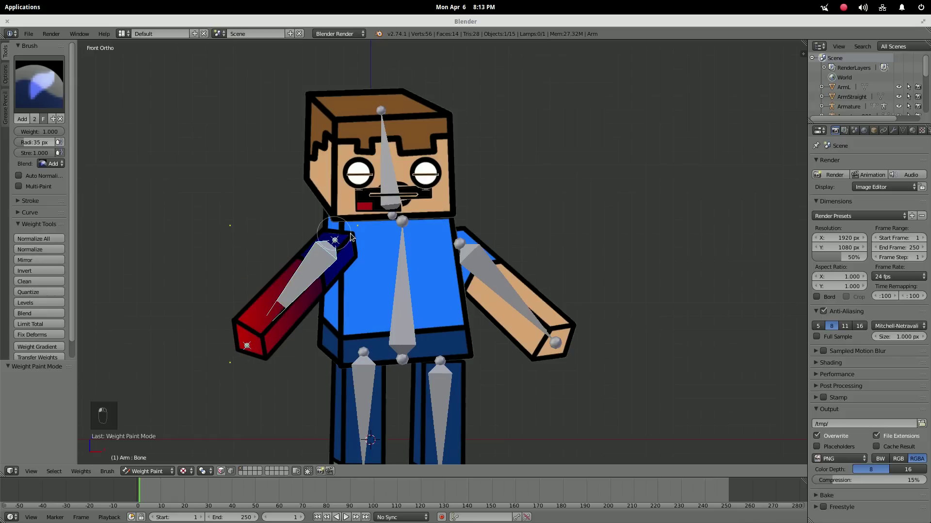
{"action": "left_click_drag", "start_coordinate": [336, 235], "coordinate": [358, 235]}
{"action": "key", "text": "ctrl+z"}
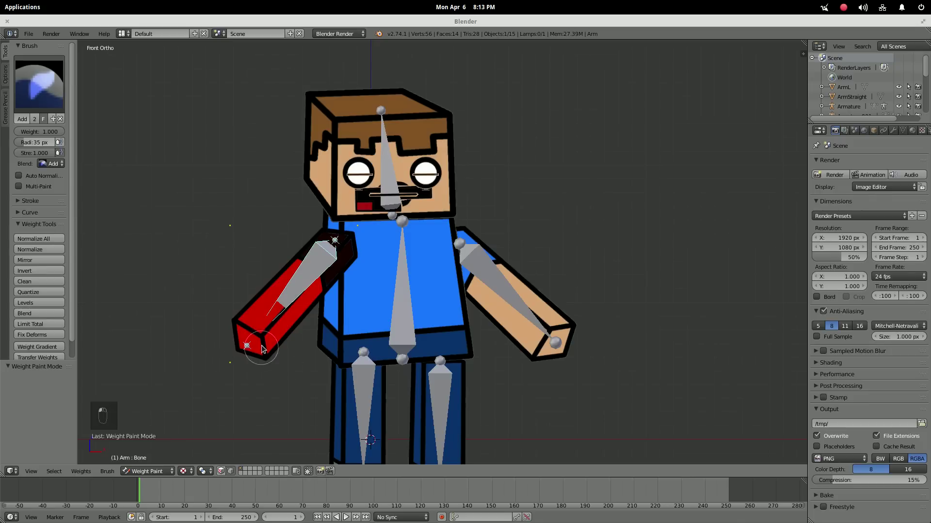
Test the painted weights by rotating the Arm object's bone, undo the rotation and leave Weight Paint mode
{"action": "key", "text": "r"}
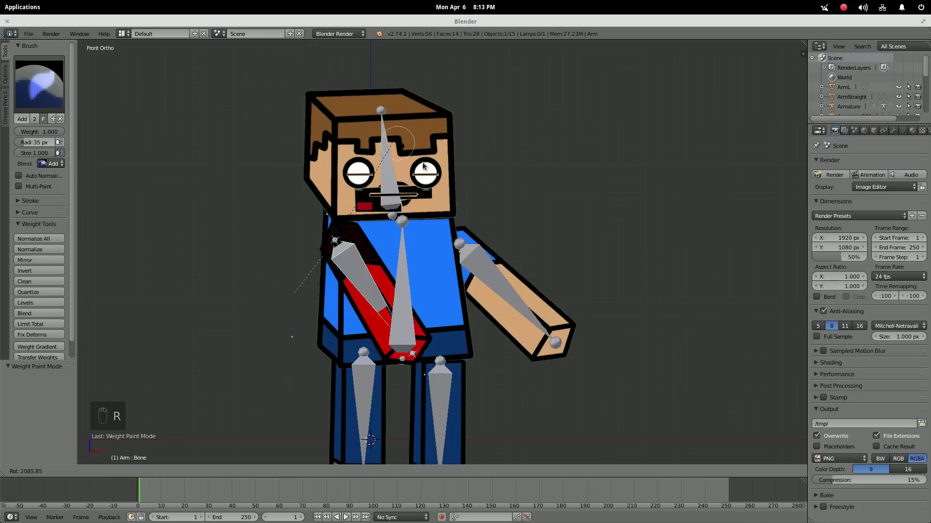
{"action": "left_click", "coordinate": [448, 250]}
{"action": "key", "text": "ctrl+z"}
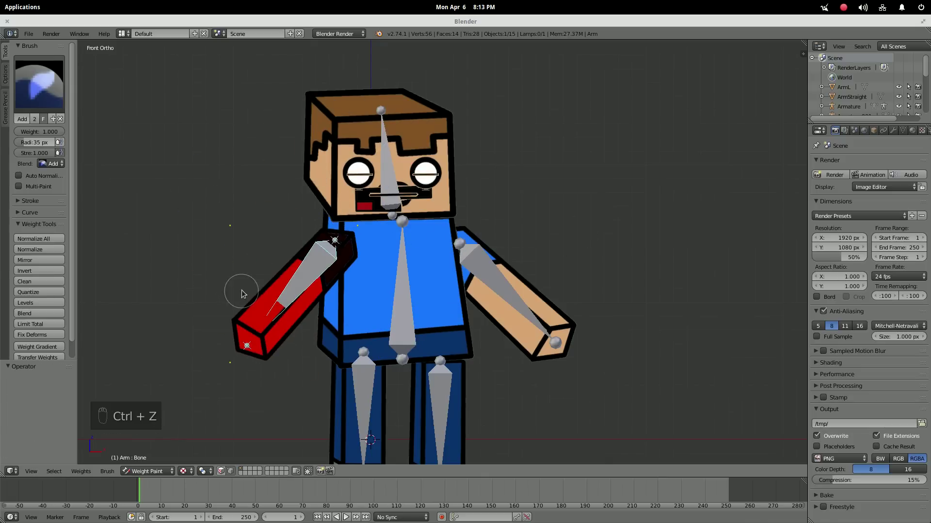
{"action": "left_click", "coordinate": [148, 471]}
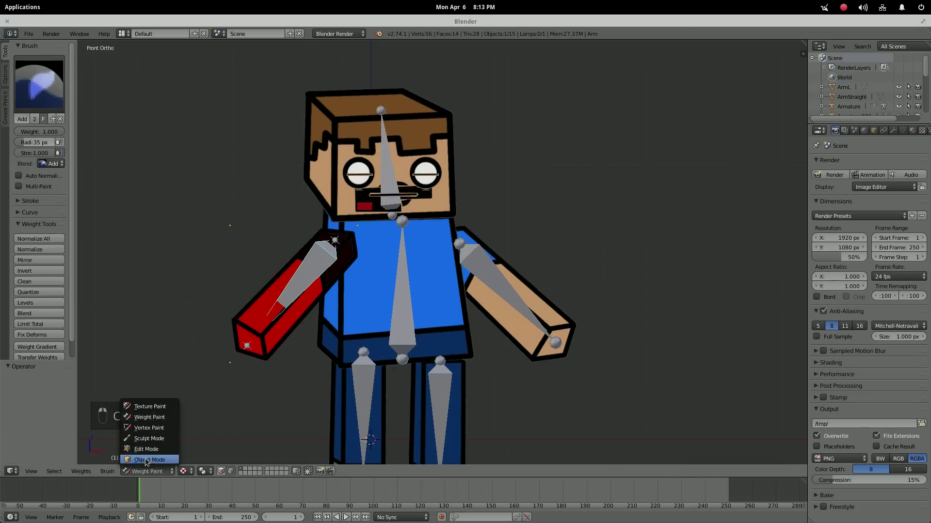
{"action": "left_click", "coordinate": [146, 404]}
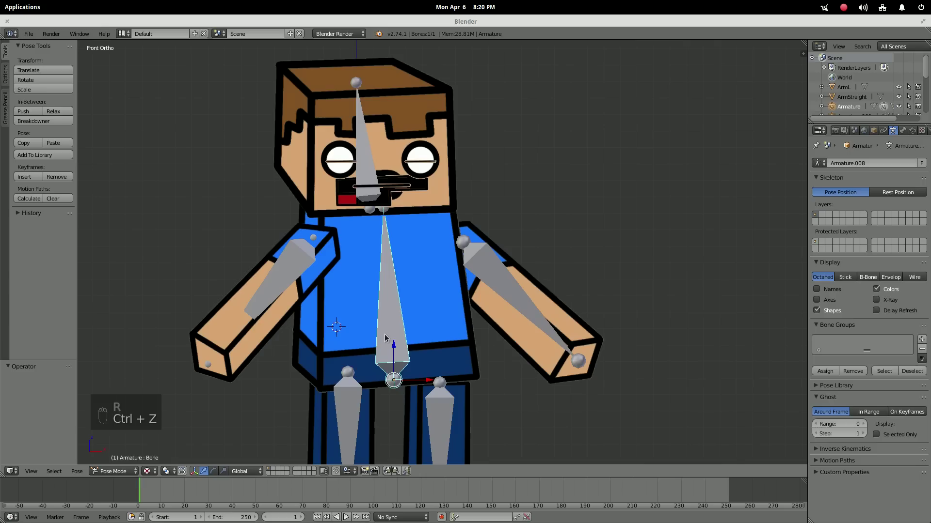
Test the torso bone by rotating it in Pose Mode, and undo the rotation
{"action": "key", "text": "r"}
{"action": "left_click", "coordinate": [364, 246]}
{"action": "key", "text": "ctrl+z"}
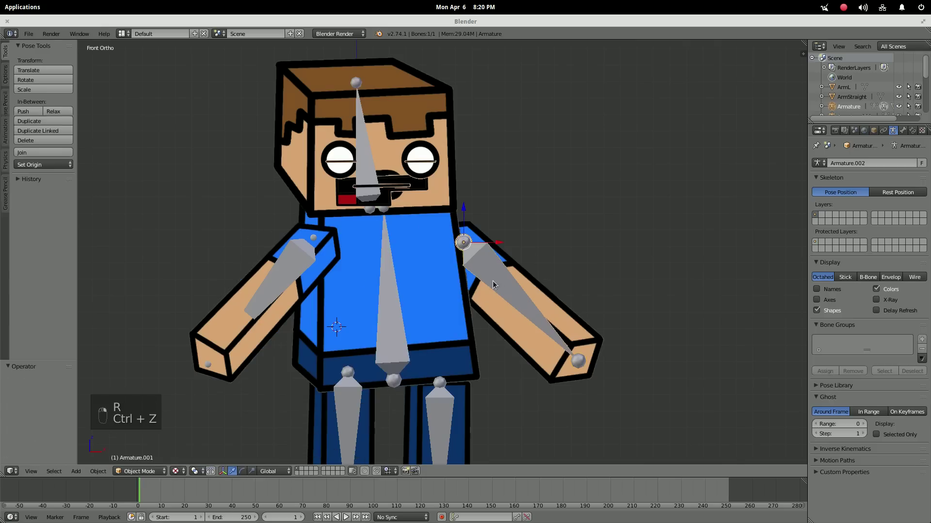
Parent the ArmL object to its arm bone with Armature Deform
{"action": "right_click", "coordinate": [496, 313], "text": "shift"}
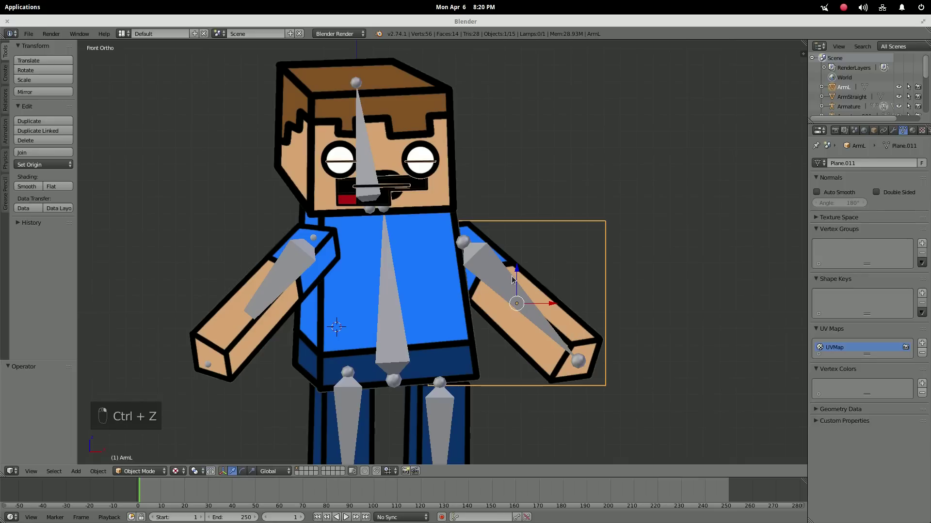
{"action": "key", "text": "ctrl+p"}
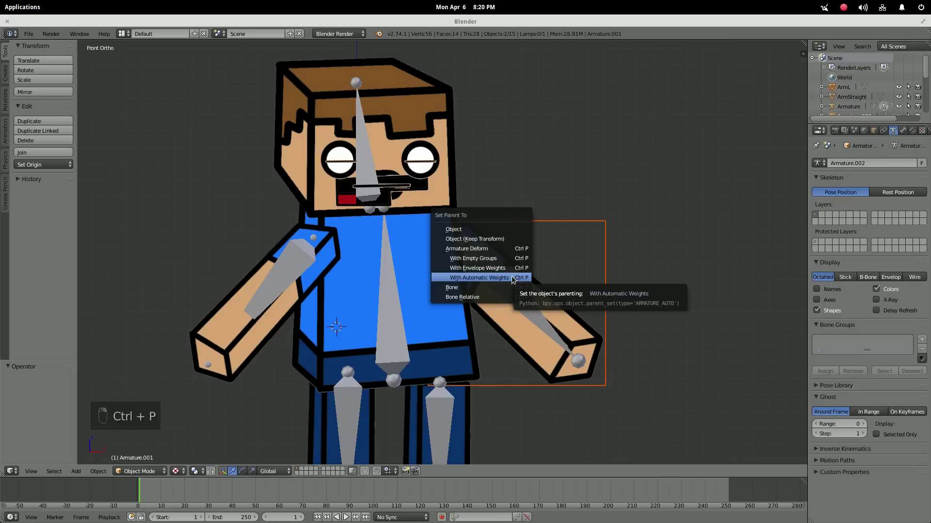
{"action": "left_click", "coordinate": [491, 249]}
Test the ArmL bone in Pose Mode by rotating it about -70°, and undo back to Object Mode
{"action": "right_click", "coordinate": [518, 309]}
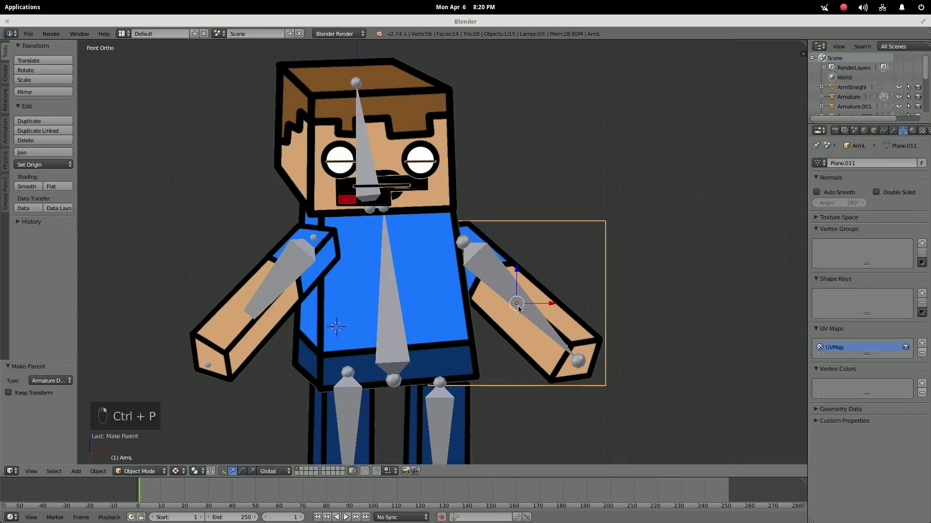
{"action": "right_click", "coordinate": [517, 306]}
{"action": "left_click", "coordinate": [159, 471]}
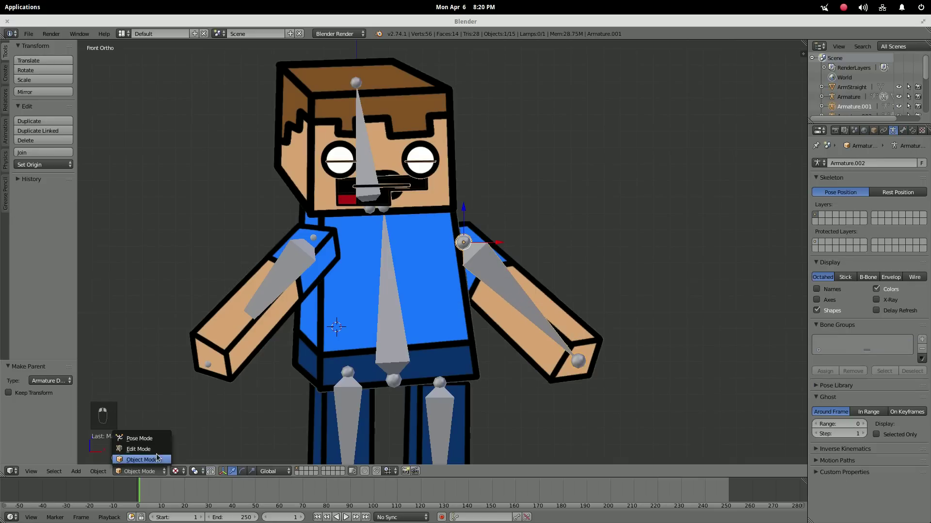
{"action": "left_click", "coordinate": [194, 434]}
{"action": "right_click", "coordinate": [543, 324]}
{"action": "key", "text": "r"}
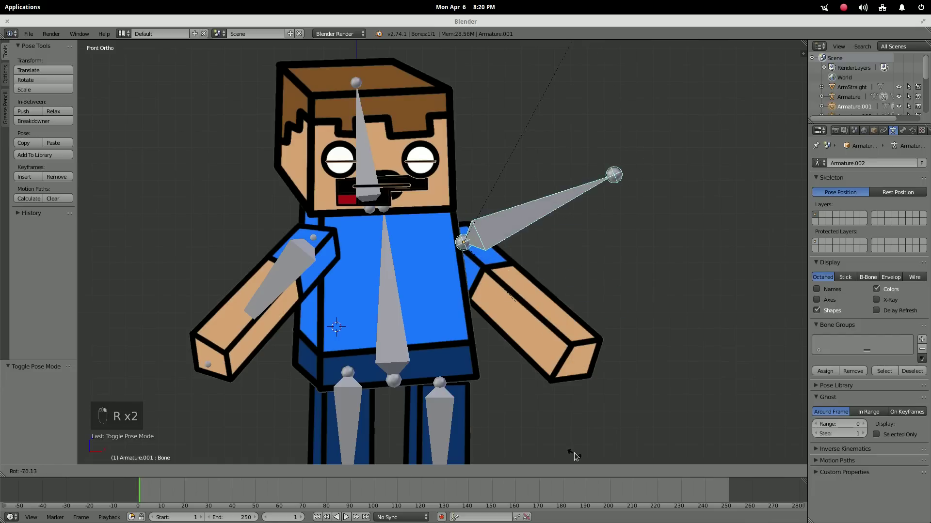
{"action": "left_click", "coordinate": [574, 453]}
{"action": "key", "text": "ctrl+z"}
{"action": "key", "text": "ctrl+z"}
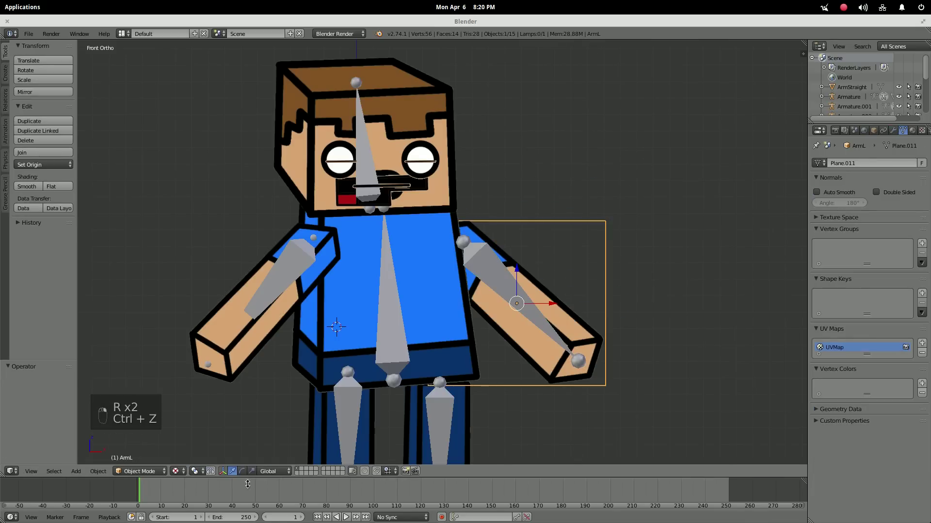
Paint the whole ArmL mesh at weight 1.000 for its arm bone in Weight Paint mode with vertex selection masking on
{"action": "left_click", "coordinate": [133, 471]}
{"action": "left_click", "coordinate": [142, 416]}
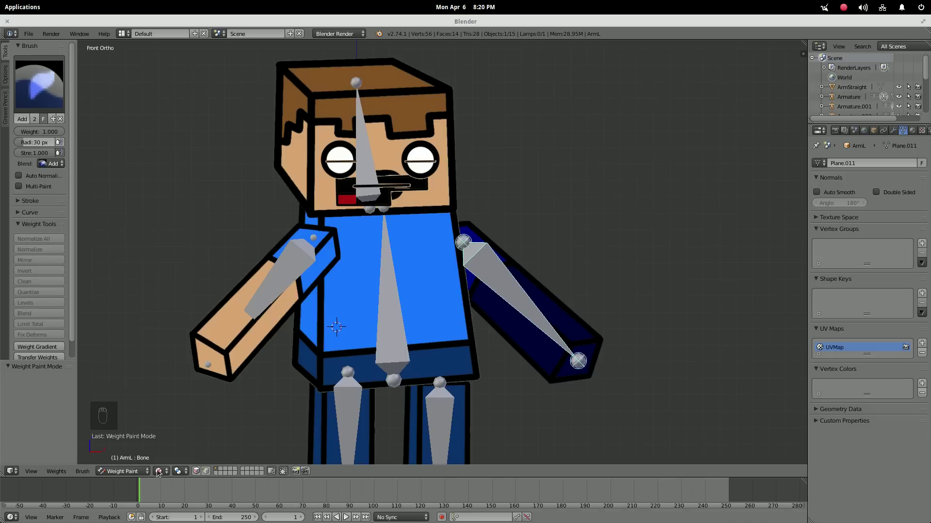
{"action": "left_click", "coordinate": [606, 401]}
{"action": "left_click_drag", "start_coordinate": [606, 401], "coordinate": [605, 389]}
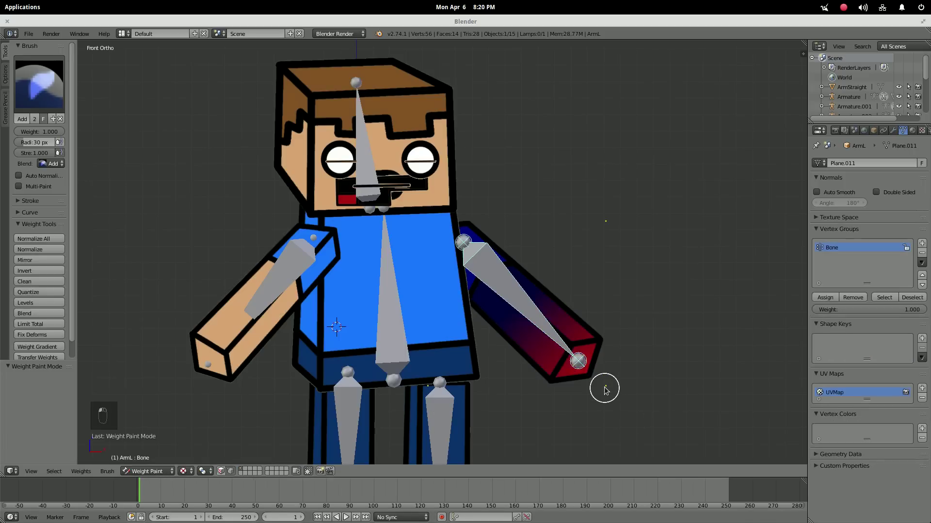
{"action": "left_click_drag", "start_coordinate": [626, 238], "coordinate": [602, 218]}
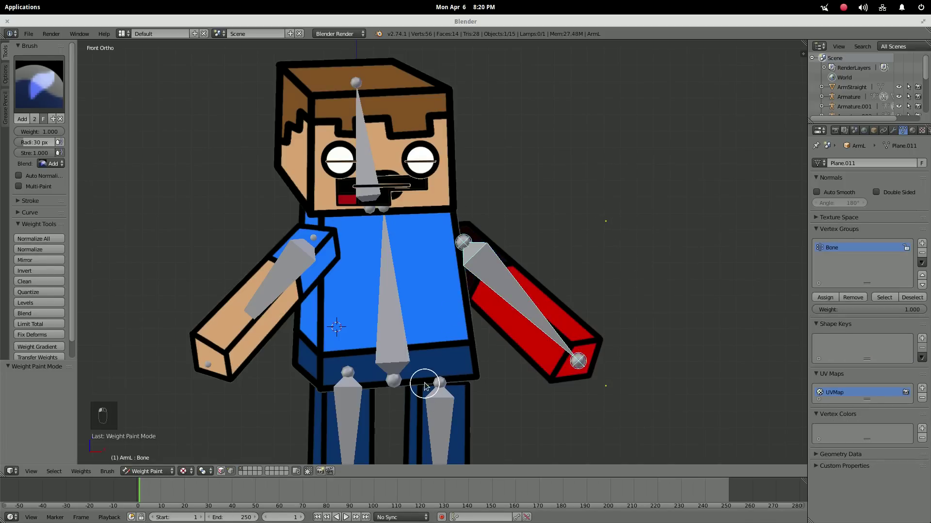
Test ArmL's painted weights by rotating its bone, undo the rotation and return to Object Mode
{"action": "key", "text": "r"}
{"action": "key", "text": "ctrl+z"}
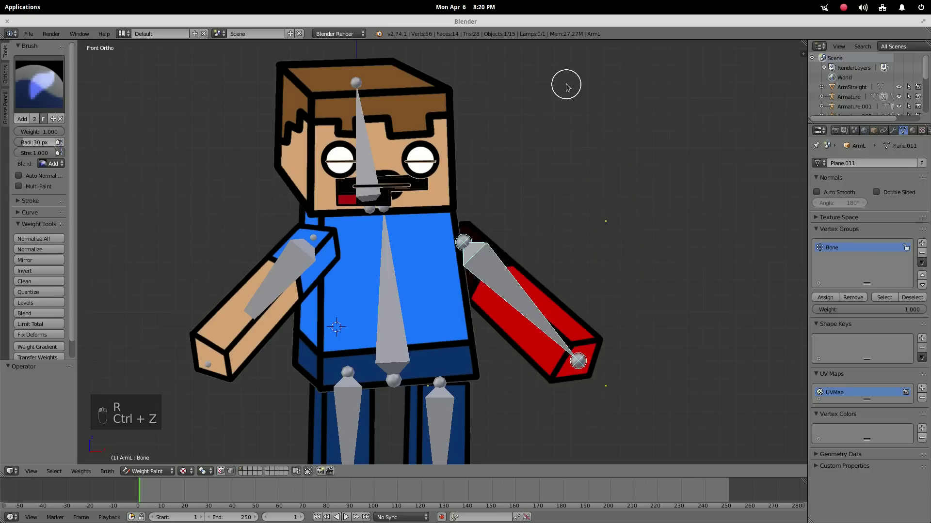
{"action": "left_click", "coordinate": [147, 471]}
{"action": "left_click", "coordinate": [155, 460]}
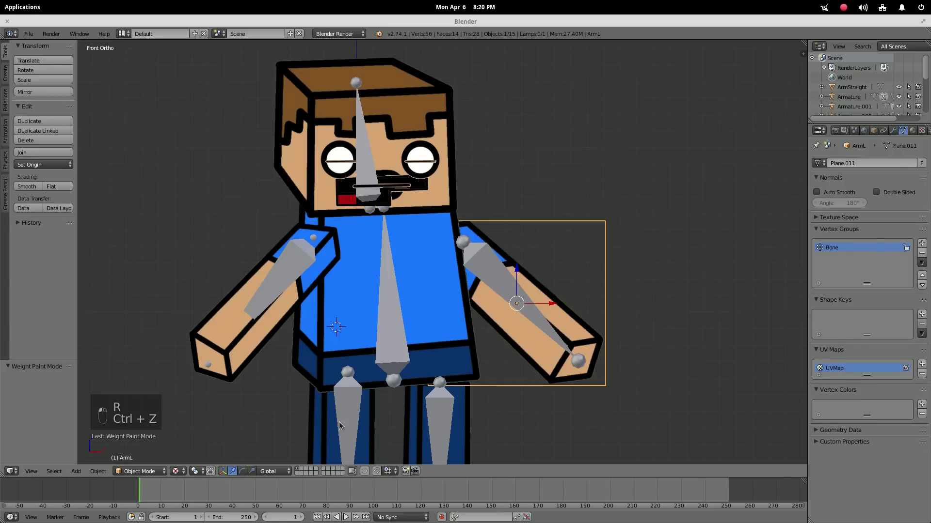
Parent the LegL.001 object to its leg bone with Armature Deform
{"action": "right_click", "coordinate": [349, 422]}
{"action": "middle_click_drag", "start_coordinate": [375, 414], "coordinate": [343, 310], "text": "shift"}
{"action": "right_click", "coordinate": [299, 327]}
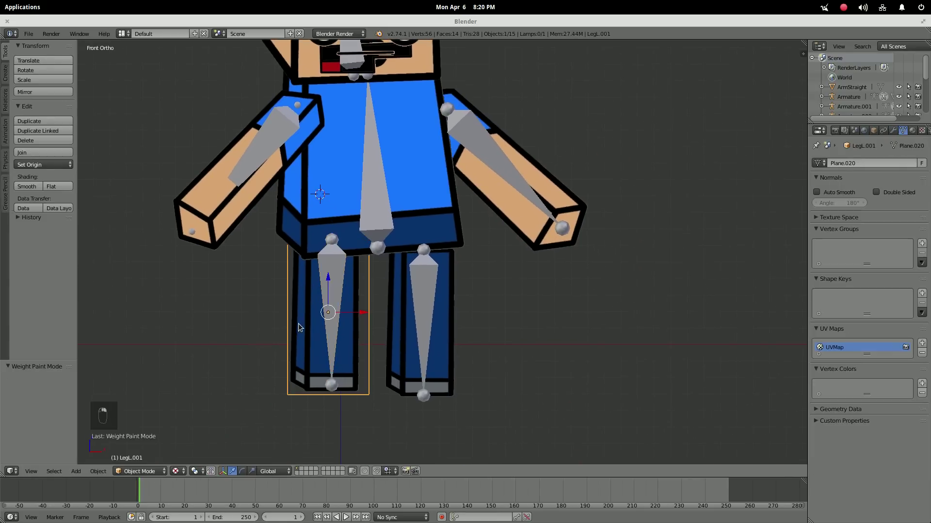
{"action": "right_click", "coordinate": [330, 319], "text": "shift"}
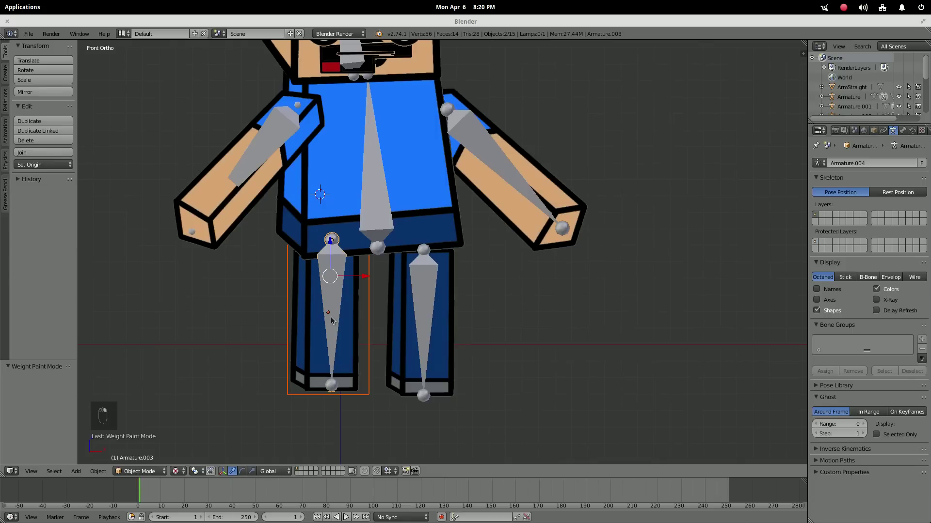
{"action": "key", "text": "ctrl+p"}
{"action": "left_click", "coordinate": [331, 316]}
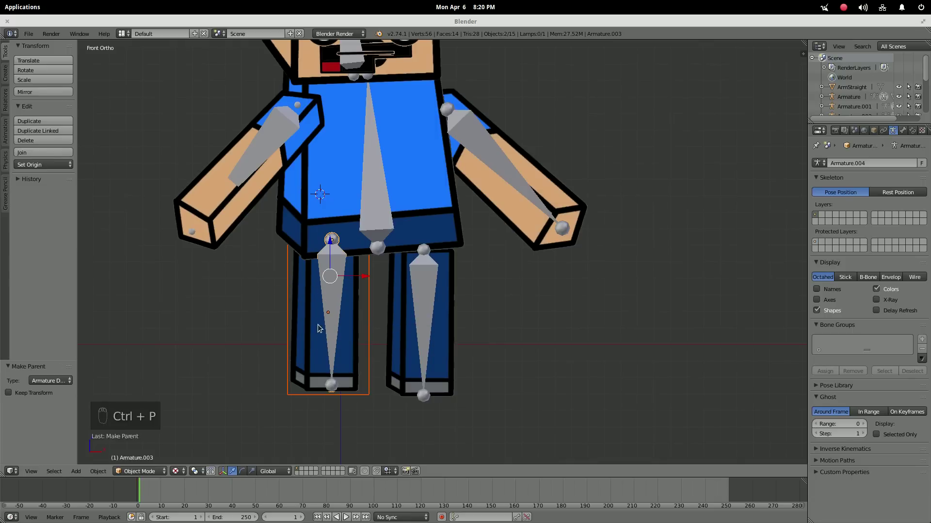
Test the LegL.001 bone by rotating it in Pose Mode, and undo back to Object Mode
{"action": "right_click", "coordinate": [329, 315]}
{"action": "left_click", "coordinate": [140, 471]}
{"action": "left_click", "coordinate": [144, 439]}
{"action": "right_click", "coordinate": [329, 363]}
{"action": "key", "text": "r"}
{"action": "key", "text": "ctrl+z"}
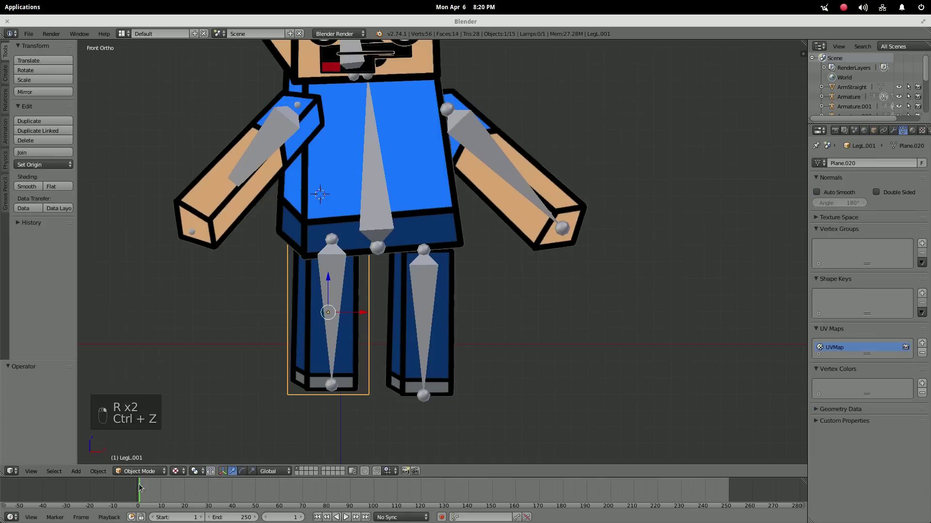
Paint the LegL.001 mesh at weight 1.000 for its leg bone in Weight Paint mode with vertex selection masking on
{"action": "left_click", "coordinate": [140, 471]}
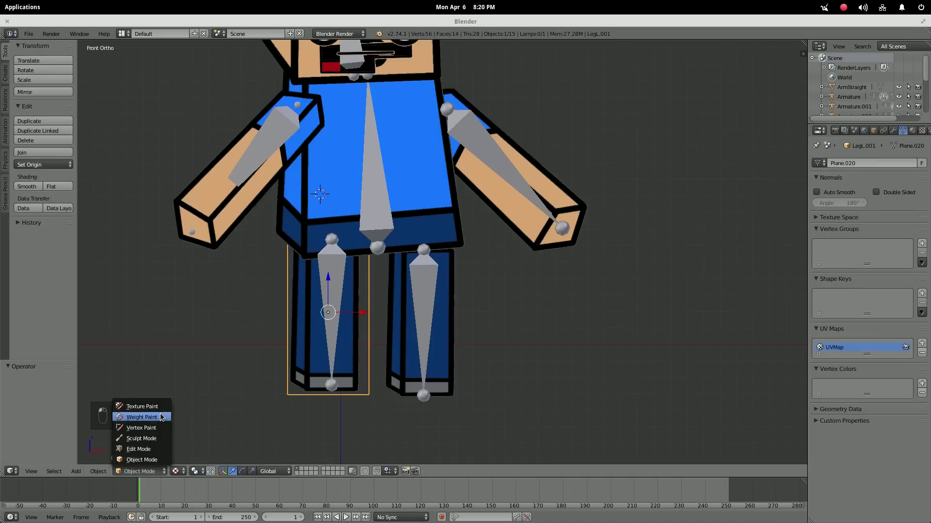
{"action": "left_click", "coordinate": [161, 418]}
{"action": "left_click_drag", "start_coordinate": [309, 383], "coordinate": [282, 394]}
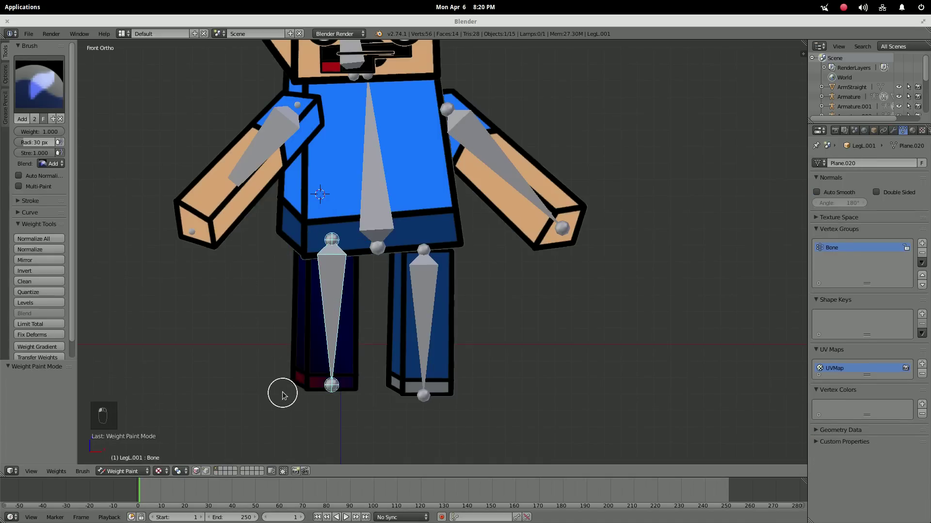
{"action": "left_click", "coordinate": [204, 471]}
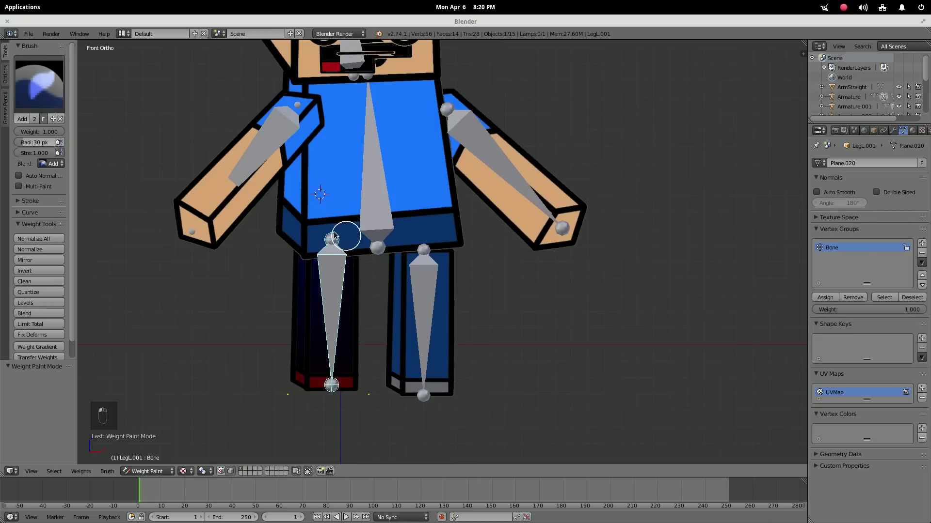
Test LegL.001's painted weights by rotating its bone, undo the rotation and return to Object Mode
{"action": "key", "text": "r"}
{"action": "key", "text": "ctrl+z"}
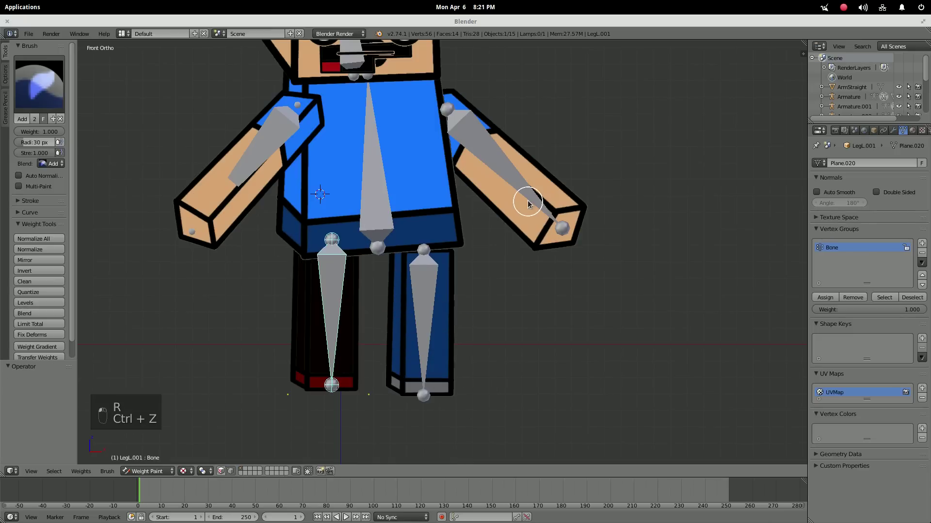
{"action": "left_click", "coordinate": [147, 471]}
{"action": "left_click", "coordinate": [152, 460]}
{"action": "key", "text": "r"}
{"action": "key", "text": "ctrl+z"}
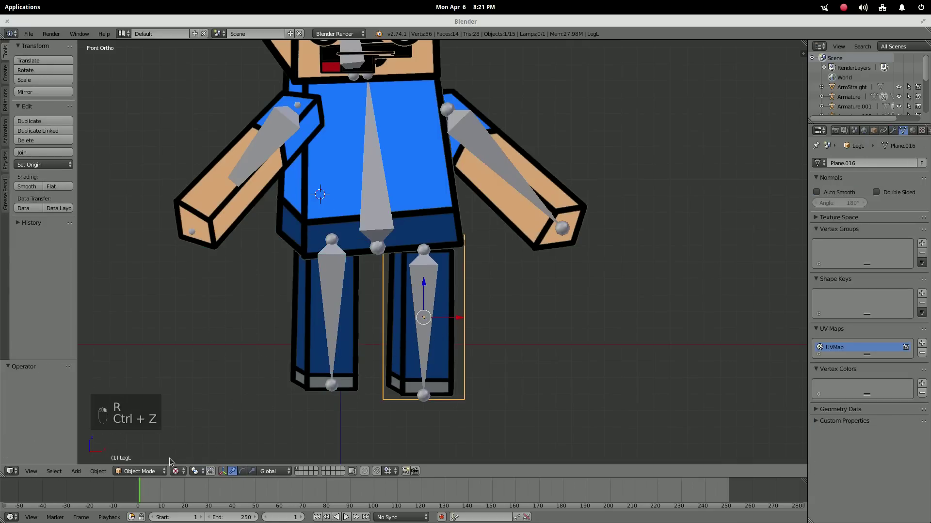
Parent the LegL object to its leg bone with Armature Deform
{"action": "right_click", "coordinate": [435, 319]}
{"action": "key", "text": "ctrl+p"}
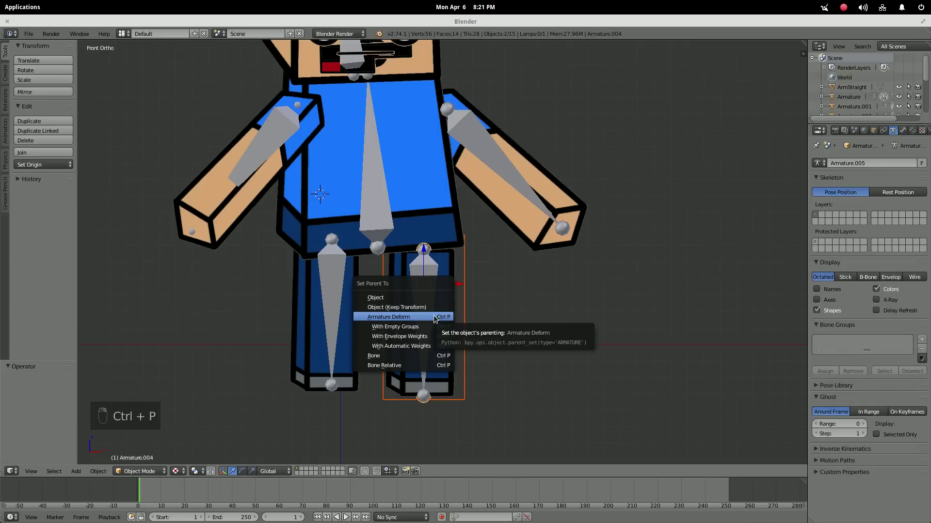
{"action": "left_click", "coordinate": [435, 319]}
Test the LegL bone by rotating it in Pose Mode, and undo back to Object Mode with LegL selected
{"action": "left_click", "coordinate": [145, 471]}
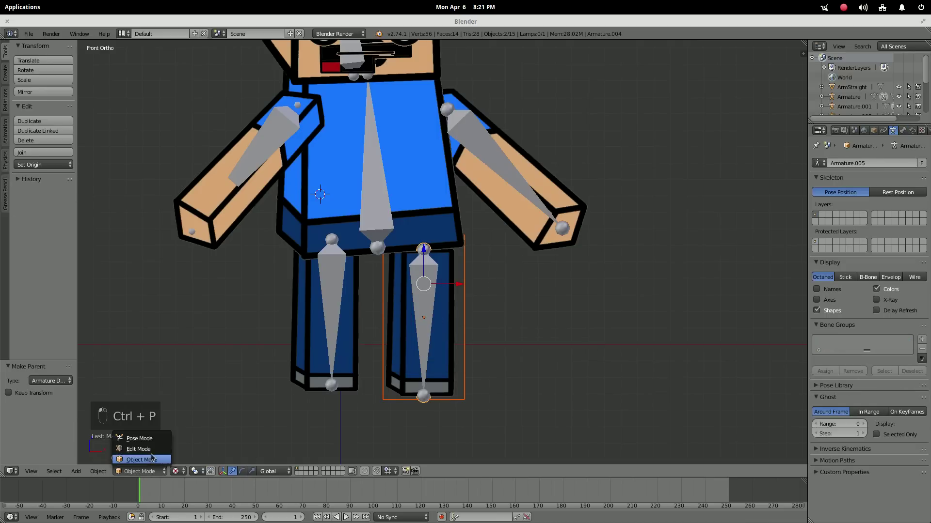
{"action": "right_click", "coordinate": [402, 368]}
{"action": "right_click", "coordinate": [427, 356]}
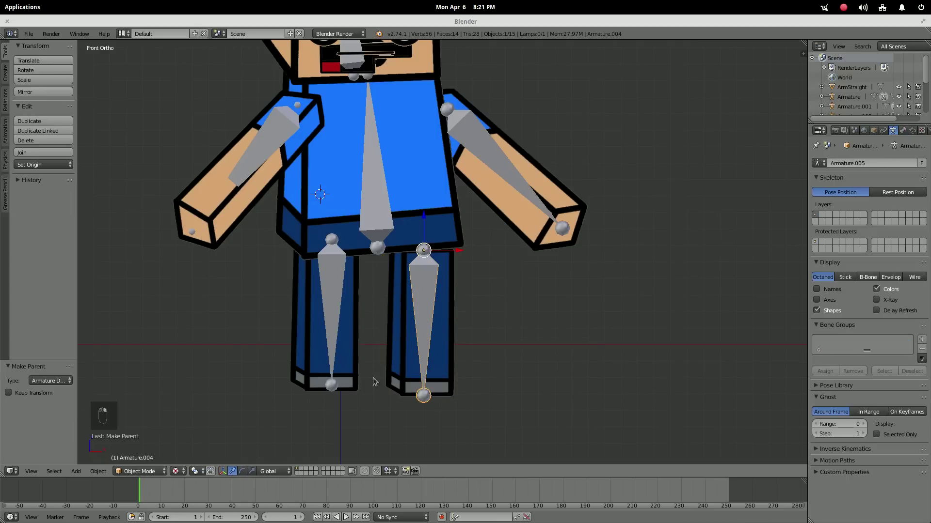
{"action": "left_click", "coordinate": [132, 474]}
{"action": "left_click", "coordinate": [152, 434]}
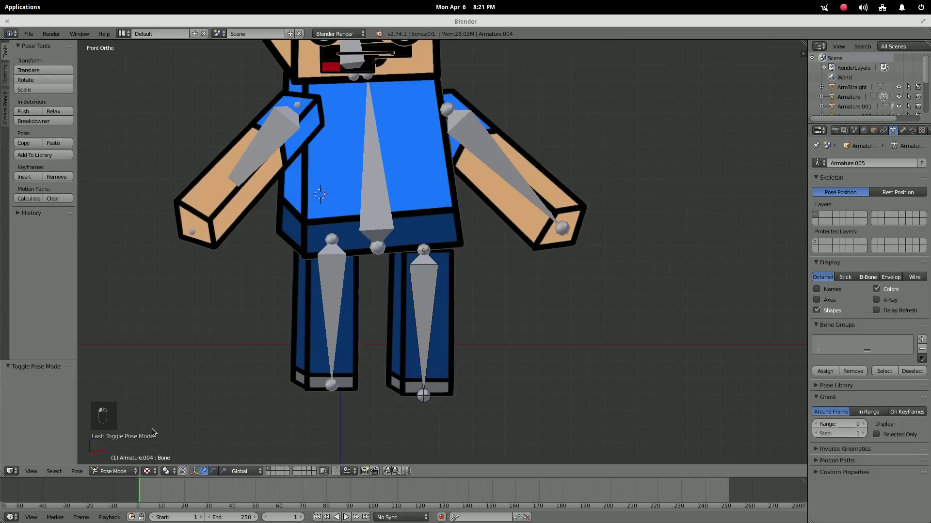
{"action": "right_click", "coordinate": [423, 339]}
{"action": "key", "text": "ctrl+z"}
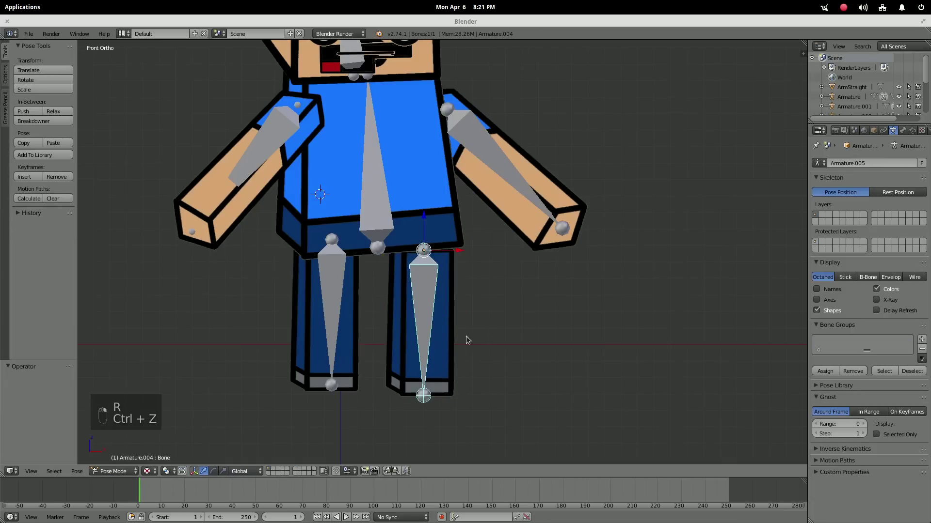
{"action": "key", "text": "ctrl+z"}
{"action": "key", "text": "ctrl+z"}
{"action": "key", "text": "ctrl+z"}
Paint the LegL mesh at weight 1.000 for its leg bone in Weight Paint mode using the Add brush
{"action": "left_click", "coordinate": [145, 469]}
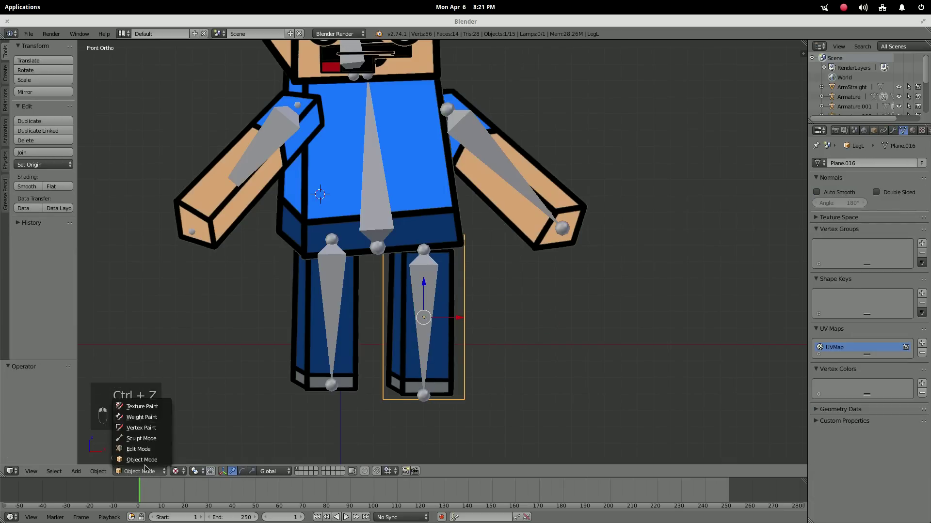
{"action": "left_click", "coordinate": [142, 417]}
{"action": "left_click", "coordinate": [38, 102]}
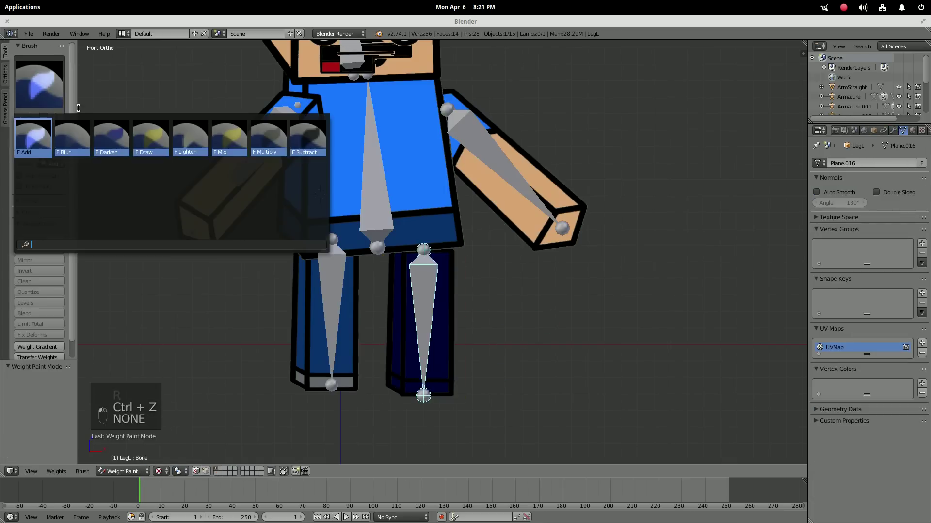
{"action": "left_click", "coordinate": [44, 136]}
{"action": "mouse_move", "coordinate": [413, 374]}
{"action": "left_mouse_down"}
{"action": "mouse_move", "coordinate": [387, 398]}
{"action": "mouse_move", "coordinate": [461, 393]}
{"action": "left_mouse_up"}
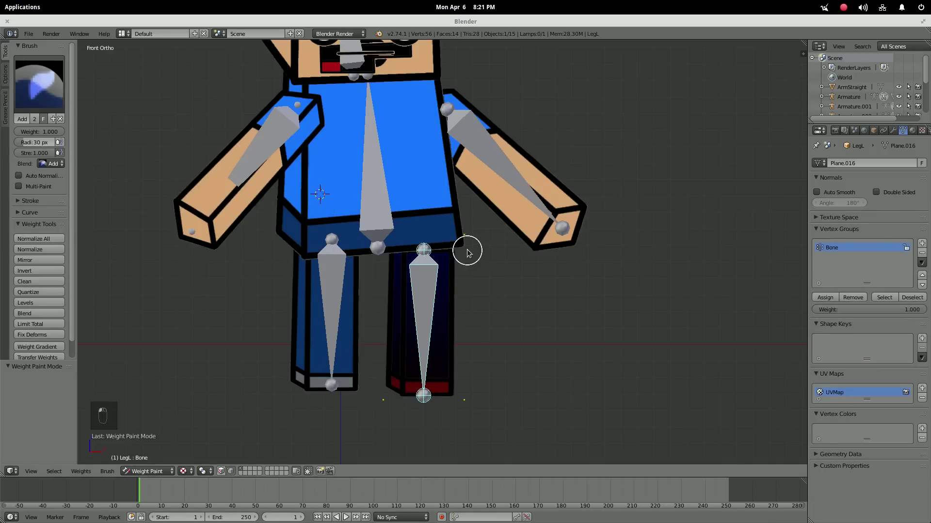
Test LegL's painted weights by rotating its bone about -58°, undo the rotation and return to Object Mode
{"action": "key", "text": "r"}
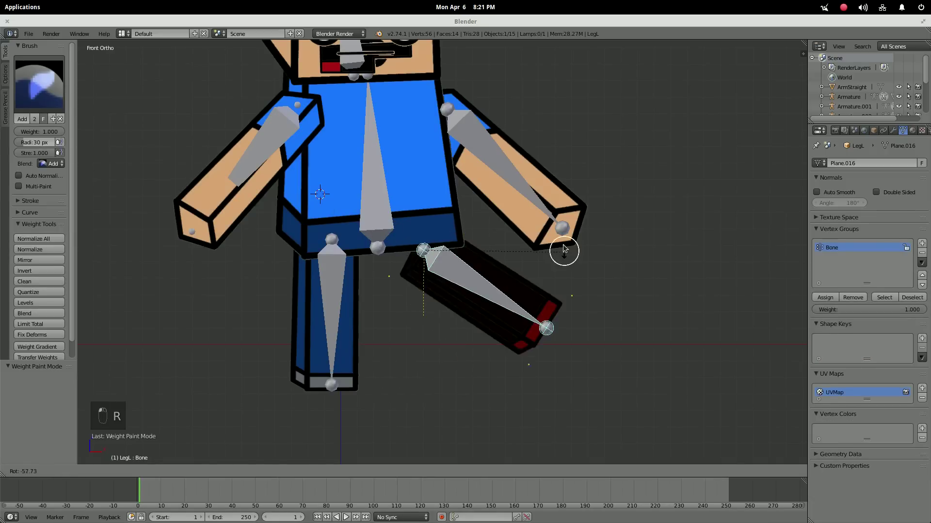
{"action": "key", "text": "ctrl+z"}
{"action": "middle_click_drag", "start_coordinate": [531, 175], "coordinate": [297, 311], "text": "shift"}
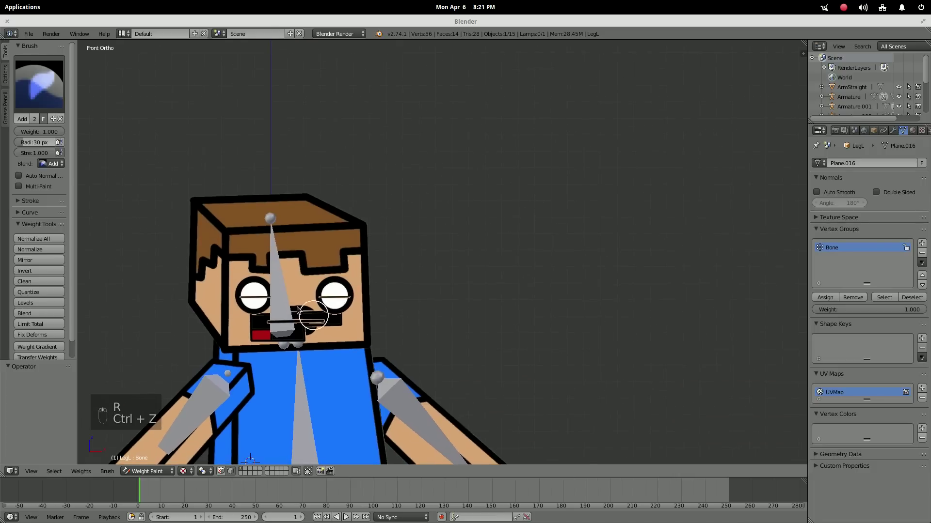
{"action": "left_click", "coordinate": [148, 471]}
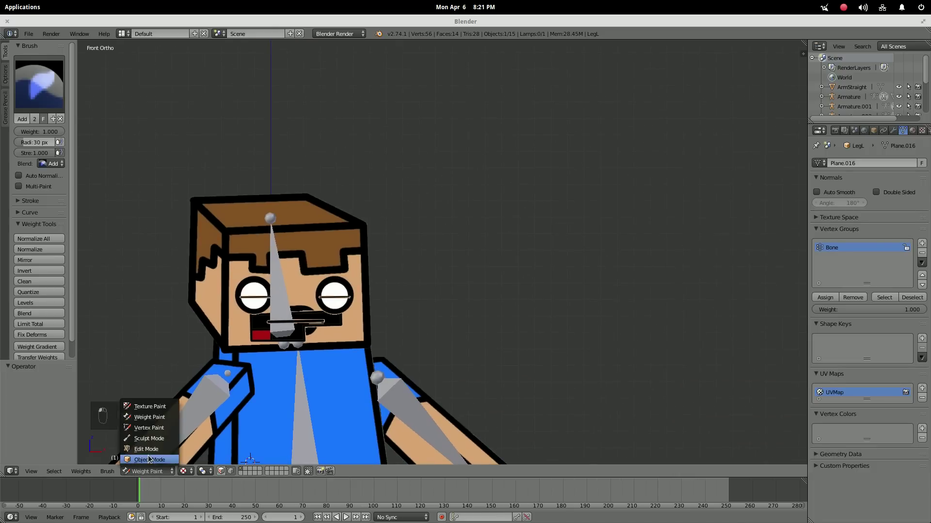
{"action": "left_click", "coordinate": [145, 461]}
Parent the Head object to the head bone with Armature Deform
{"action": "right_click", "coordinate": [212, 295]}
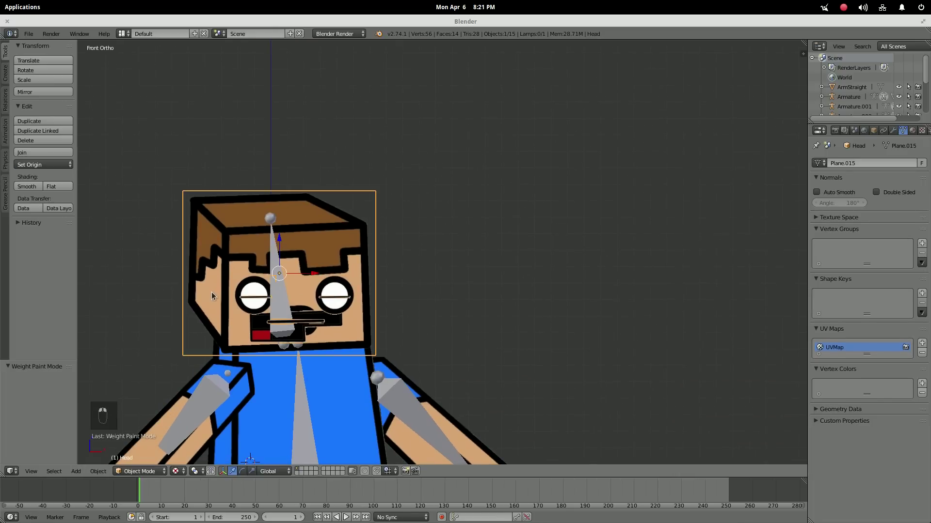
{"action": "right_click", "coordinate": [279, 284], "text": "shift"}
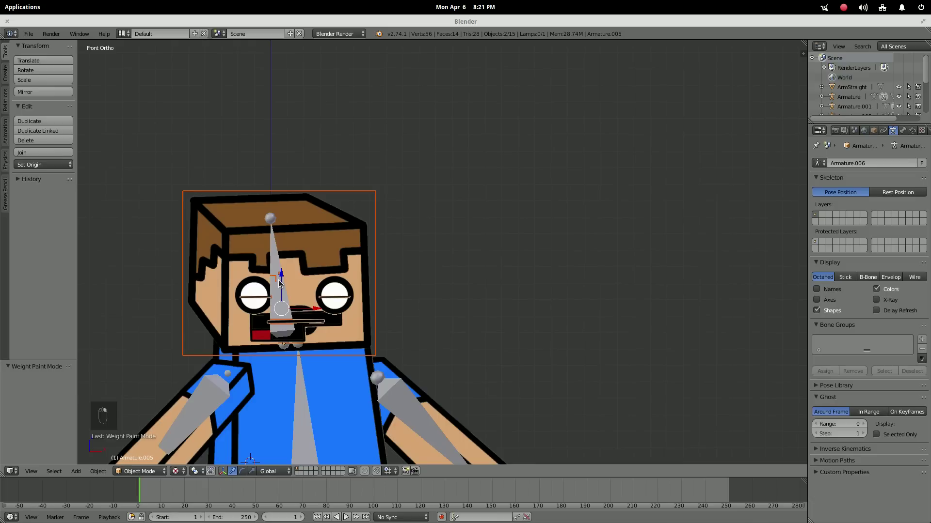
{"action": "key", "text": "ctrl+p"}
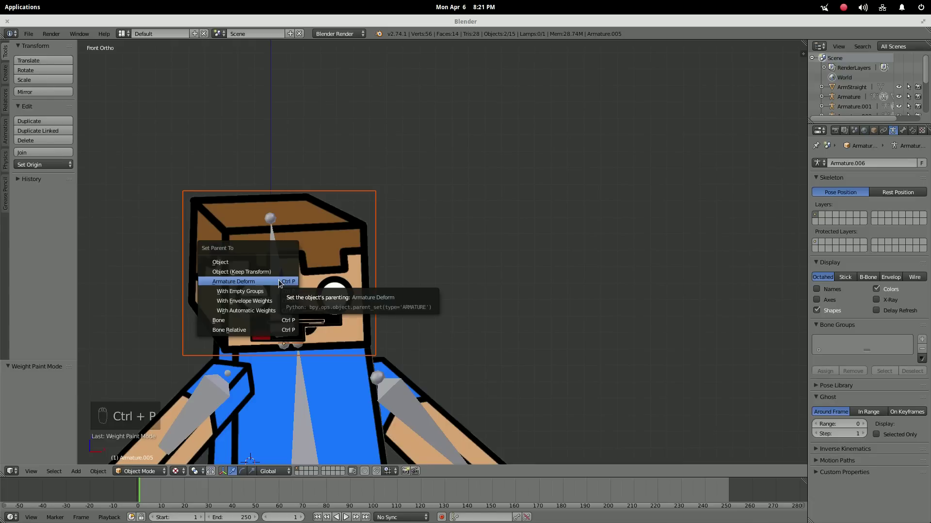
{"action": "left_click", "coordinate": [280, 284]}
Test the head bone by rotating it in Pose Mode, and undo back to Object Mode
{"action": "right_click", "coordinate": [276, 250]}
{"action": "left_click", "coordinate": [139, 472]}
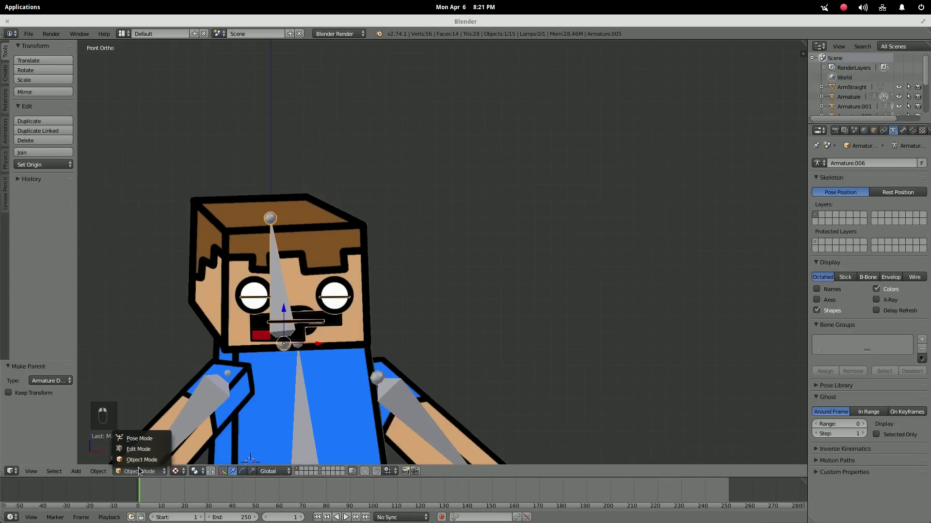
{"action": "left_click", "coordinate": [139, 438]}
{"action": "key", "text": "r"}
{"action": "left_click", "coordinate": [283, 231]}
{"action": "key", "text": "ctrl+z"}
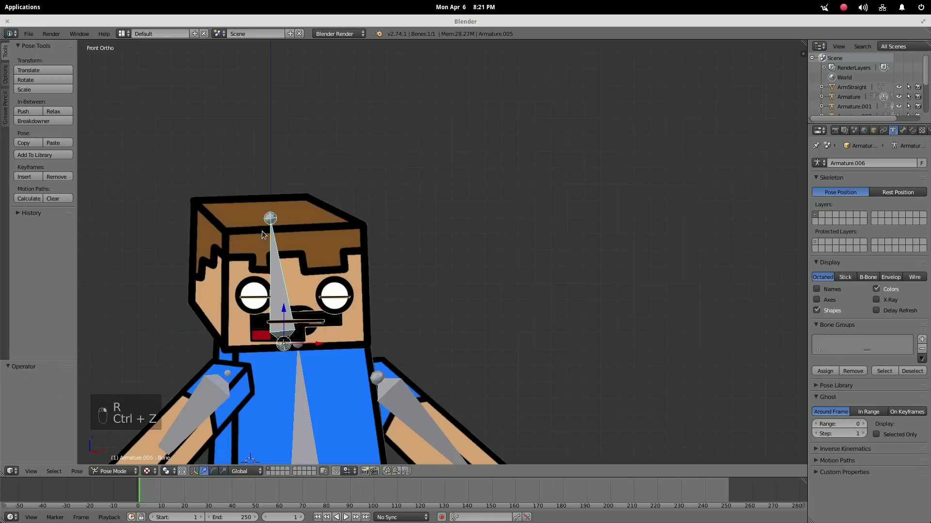
Paint the whole Head mesh, including eyes and mouth, at weight 1.000 for the head bone with vertex selection masking on
{"action": "right_click", "coordinate": [231, 238]}
{"action": "left_click", "coordinate": [137, 472]}
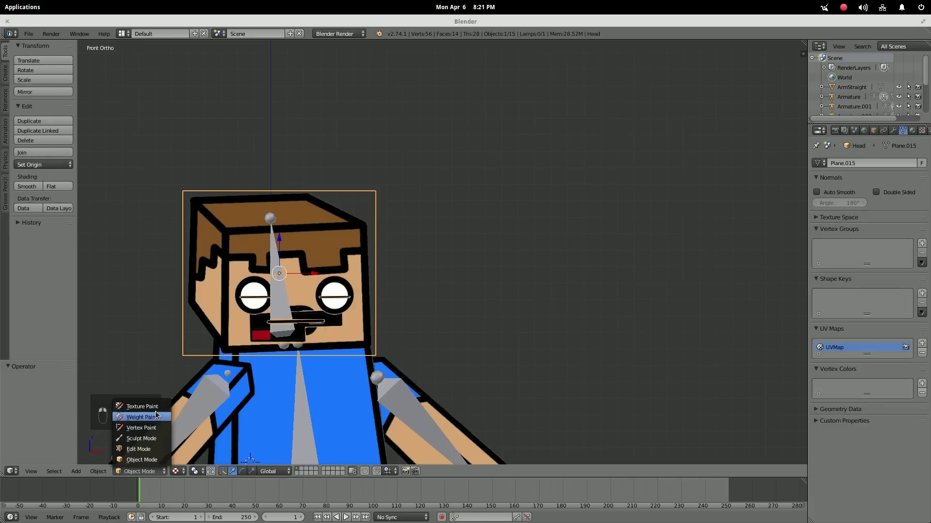
{"action": "left_click", "coordinate": [146, 405]}
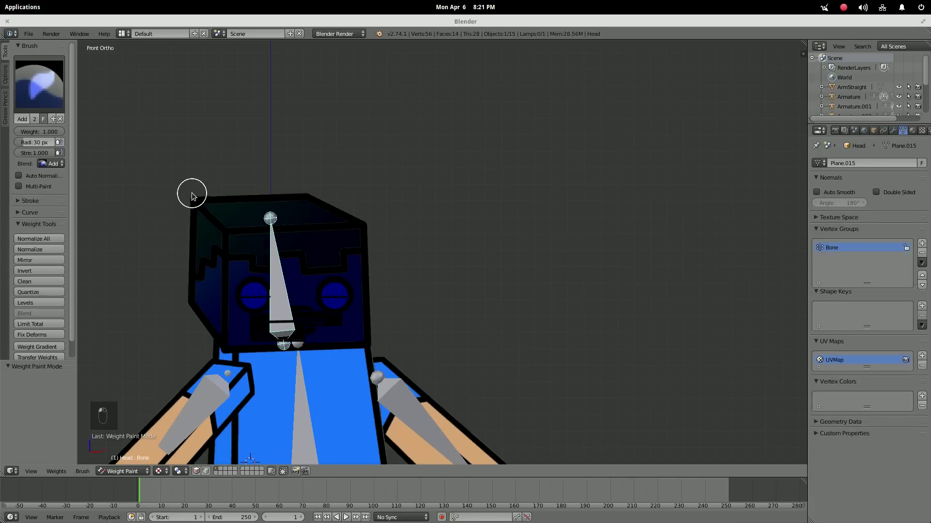
{"action": "left_click", "coordinate": [204, 471]}
{"action": "mouse_move", "coordinate": [208, 193]}
{"action": "left_mouse_down"}
{"action": "mouse_move", "coordinate": [189, 189]}
{"action": "mouse_move", "coordinate": [376, 195]}
{"action": "left_mouse_up"}
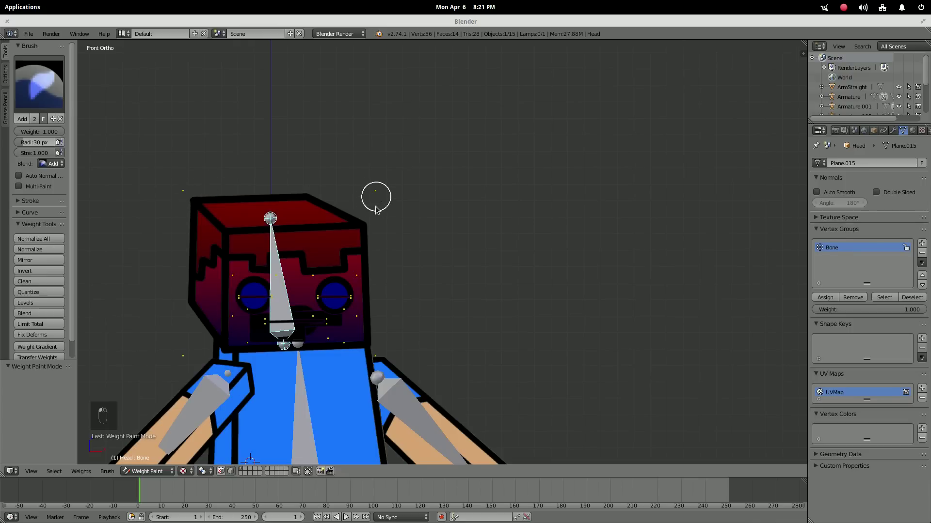
{"action": "mouse_move", "coordinate": [376, 357]}
{"action": "left_mouse_down"}
{"action": "mouse_move", "coordinate": [312, 312]}
{"action": "mouse_move", "coordinate": [340, 284]}
{"action": "mouse_move", "coordinate": [326, 263]}
{"action": "mouse_move", "coordinate": [303, 285]}
{"action": "mouse_move", "coordinate": [366, 295]}
{"action": "mouse_move", "coordinate": [317, 311]}
{"action": "mouse_move", "coordinate": [335, 288]}
{"action": "mouse_move", "coordinate": [317, 283]}
{"action": "mouse_move", "coordinate": [352, 315]}
{"action": "mouse_move", "coordinate": [328, 330]}
{"action": "mouse_move", "coordinate": [310, 317]}
{"action": "mouse_move", "coordinate": [312, 273]}
{"action": "mouse_move", "coordinate": [262, 266]}
{"action": "mouse_move", "coordinate": [269, 277]}
{"action": "mouse_move", "coordinate": [236, 280]}
{"action": "mouse_move", "coordinate": [248, 305]}
{"action": "mouse_move", "coordinate": [275, 305]}
{"action": "mouse_move", "coordinate": [277, 282]}
{"action": "left_mouse_up"}
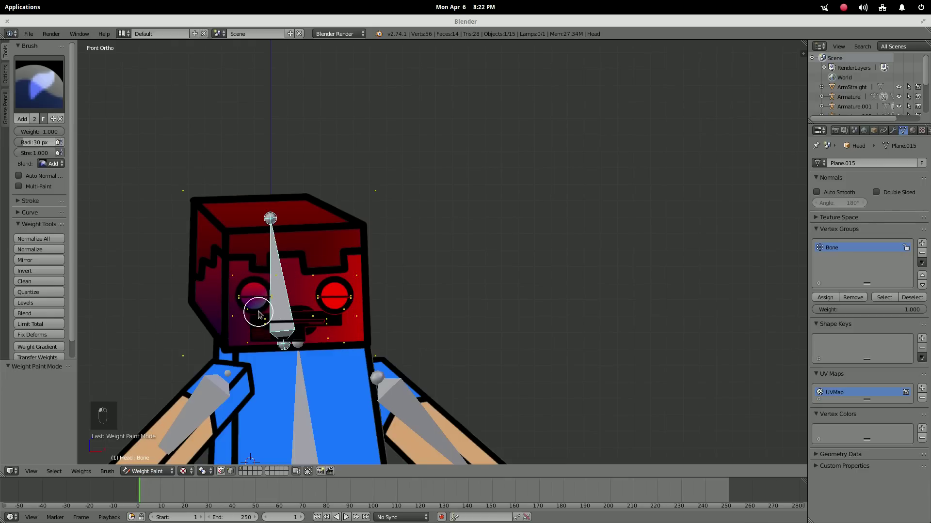
{"action": "mouse_move", "coordinate": [262, 315]}
{"action": "left_mouse_down"}
{"action": "mouse_move", "coordinate": [306, 305]}
{"action": "mouse_move", "coordinate": [274, 319]}
{"action": "mouse_move", "coordinate": [266, 290]}
{"action": "mouse_move", "coordinate": [231, 304]}
{"action": "mouse_move", "coordinate": [233, 322]}
{"action": "mouse_move", "coordinate": [243, 274]}
{"action": "mouse_move", "coordinate": [214, 335]}
{"action": "mouse_move", "coordinate": [181, 353]}
{"action": "left_mouse_up"}
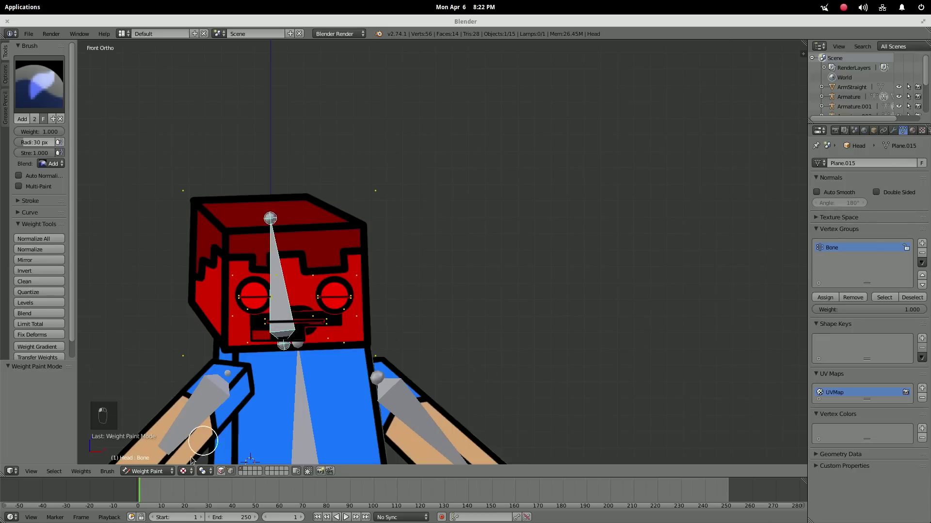
Leave Weight Paint for the armature's Pose Mode, test the head bone's painted weights by rotating it, and undo the rotation
{"action": "left_click", "coordinate": [147, 471]}
{"action": "left_click", "coordinate": [143, 461]}
{"action": "right_click", "coordinate": [288, 293]}
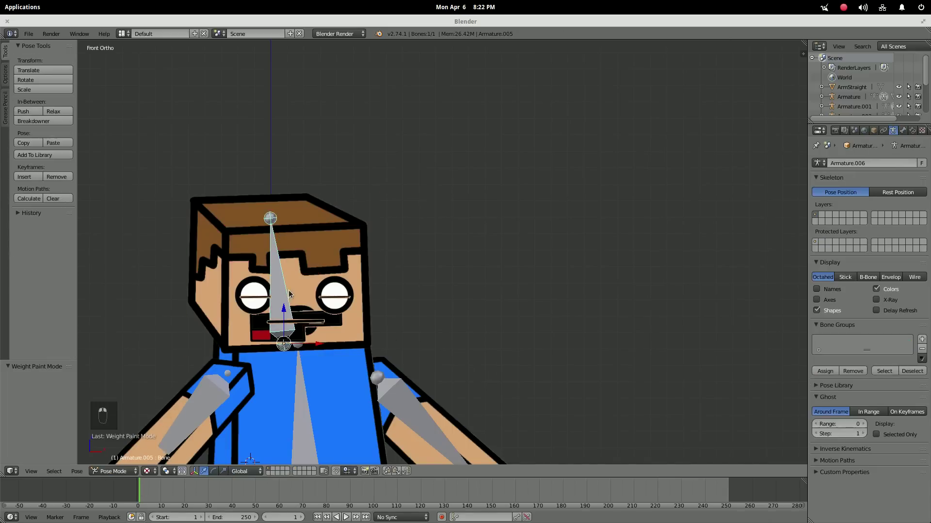
{"action": "key", "text": "r"}
{"action": "left_click", "coordinate": [241, 249]}
{"action": "key", "text": "ctrl+z"}
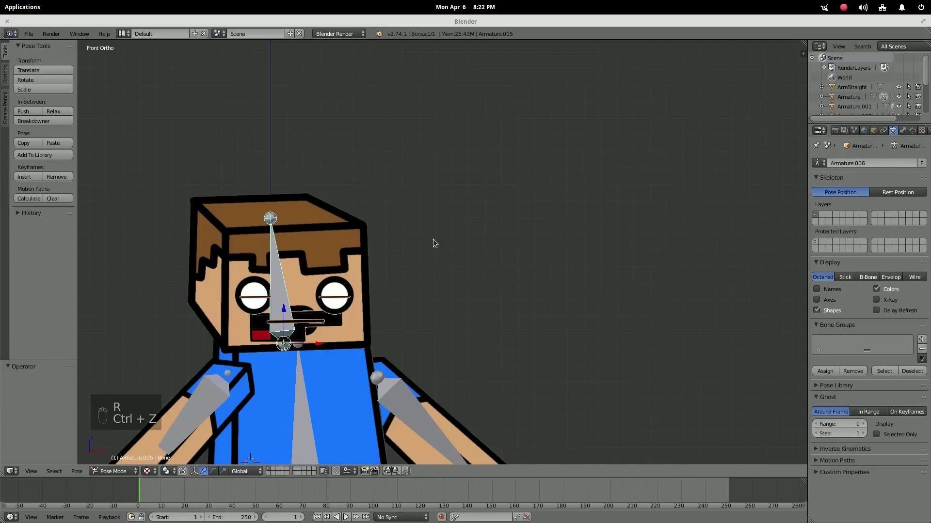
In Object Mode, add a single-bone armature and move it about 0.323 on X and -2.125 on Z, below the character's feet
{"action": "scroll", "coordinate": [445, 168], "scroll_direction": "down", "scroll_amount": 1, "text": "shift"}
{"action": "scroll", "coordinate": [490, 407], "scroll_direction": "down", "scroll_amount": 15, "text": "shift"}
{"action": "key", "text": "shift+a"}
{"action": "mouse_move", "coordinate": [367, 301]}
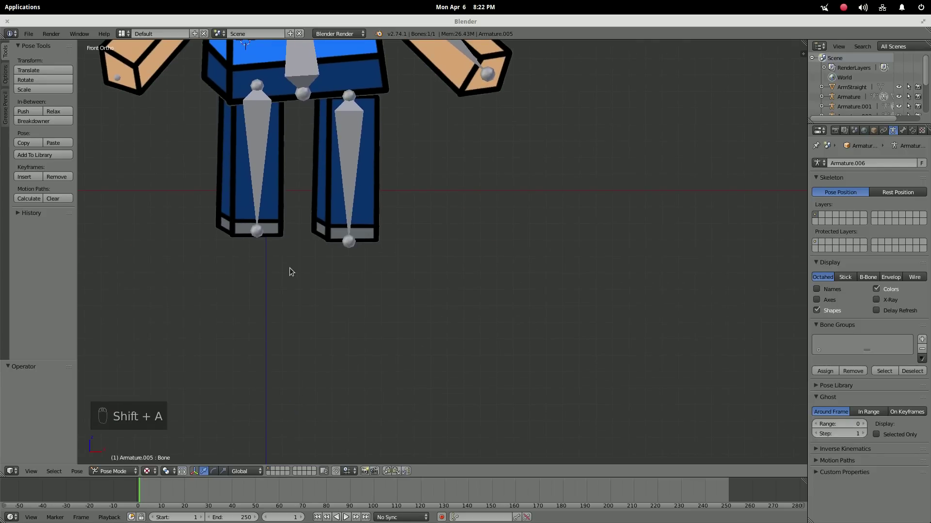
{"action": "key", "text": "a"}
{"action": "key", "text": "a"}
{"action": "left_click", "coordinate": [113, 471]}
{"action": "left_click", "coordinate": [109, 436]}
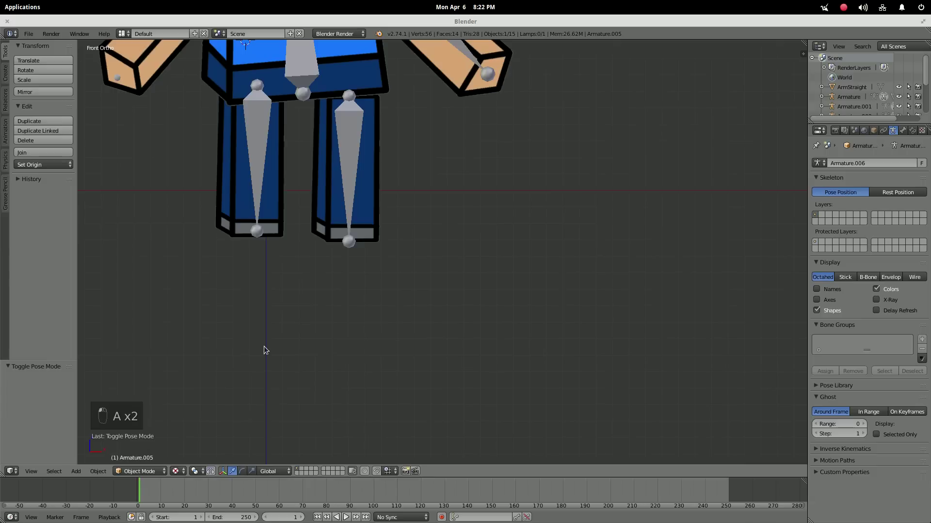
{"action": "key", "text": "shift+a"}
{"action": "left_click", "coordinate": [294, 335]}
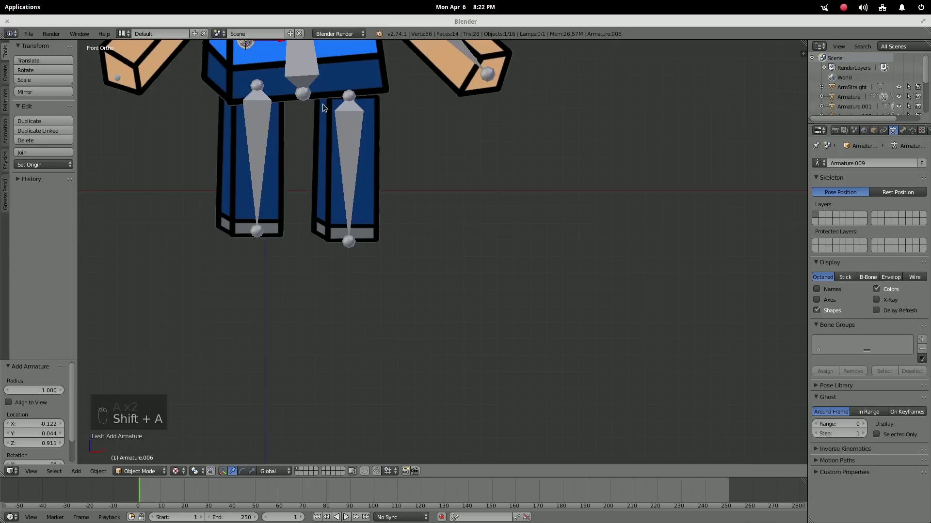
{"action": "key", "text": "g"}
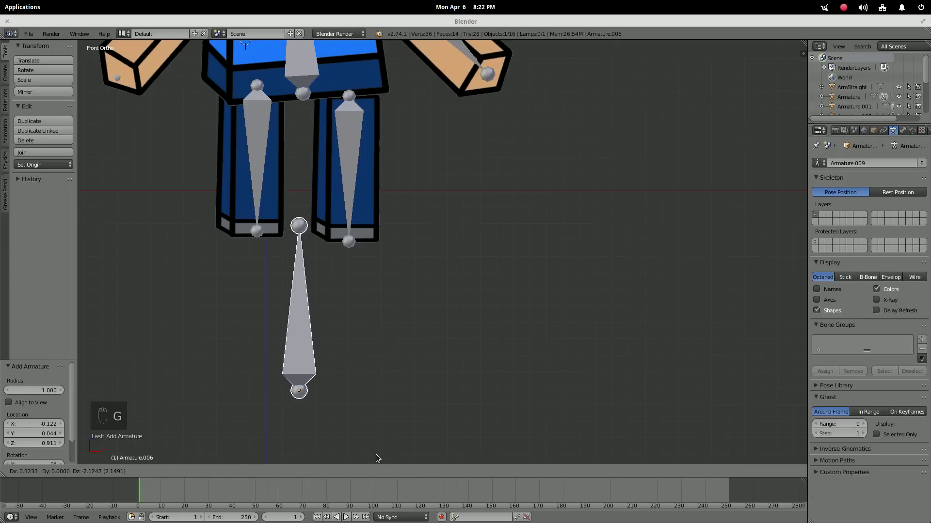
{"action": "left_click", "coordinate": [376, 457]}
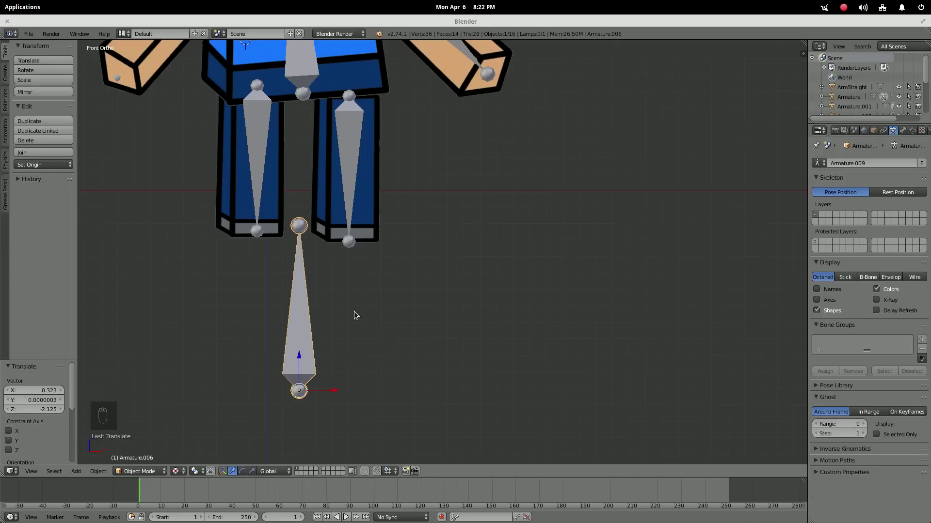
Test the torso bone by rotating it about -51°, and undo the rotation
{"action": "middle_click_drag", "start_coordinate": [435, 300], "coordinate": [342, 218], "text": "shift"}
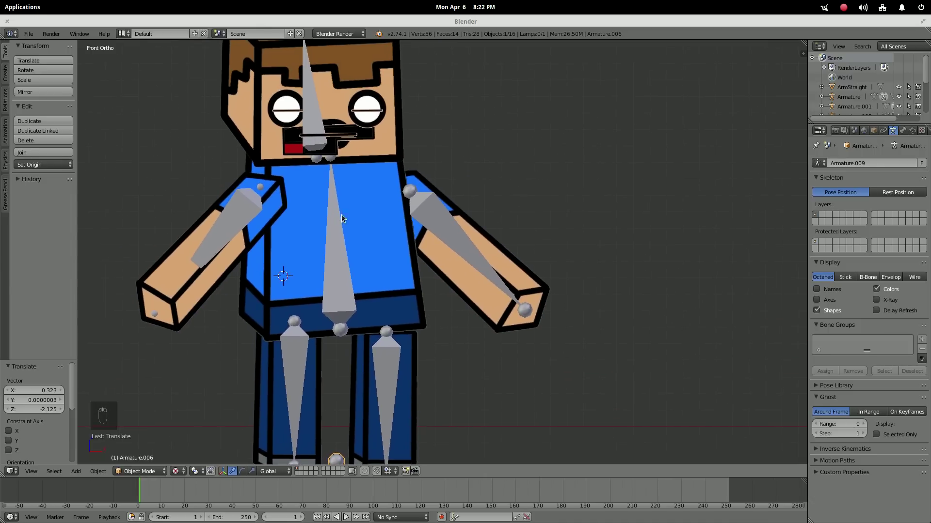
{"action": "right_click", "coordinate": [339, 223]}
{"action": "key", "text": "r"}
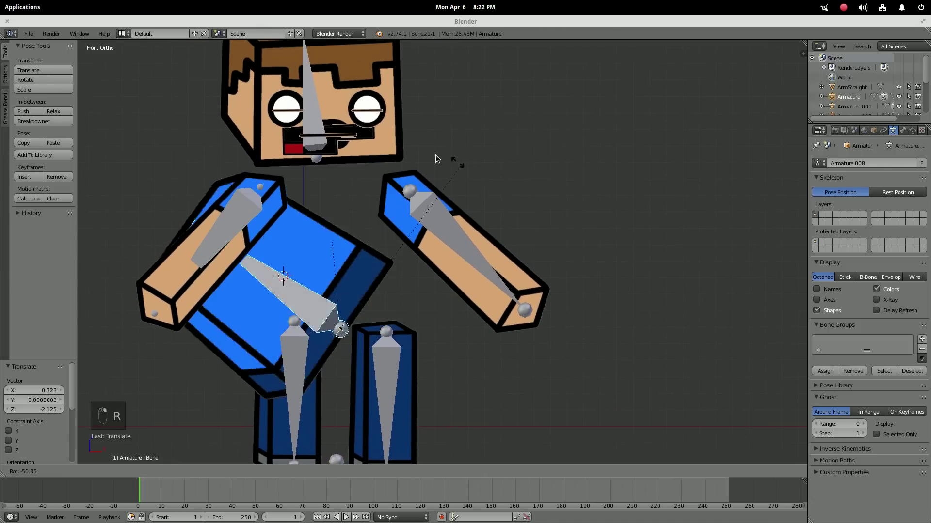
{"action": "key", "text": "ctrl+z"}
Parent the head and both arm armatures to the torso bone using the Bone parent type
{"action": "middle_click_drag", "start_coordinate": [412, 252], "coordinate": [365, 263], "text": "shift"}
{"action": "right_click", "coordinate": [201, 245]}
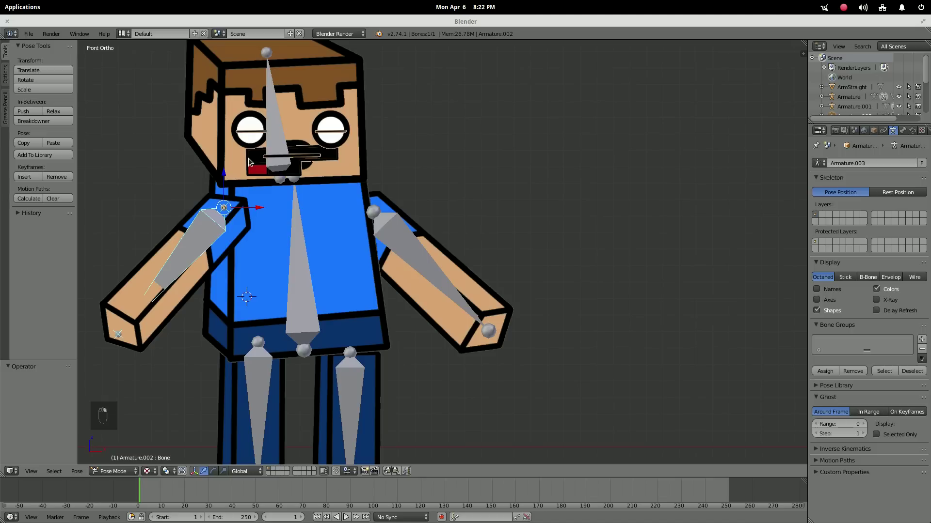
{"action": "right_click", "coordinate": [419, 241]}
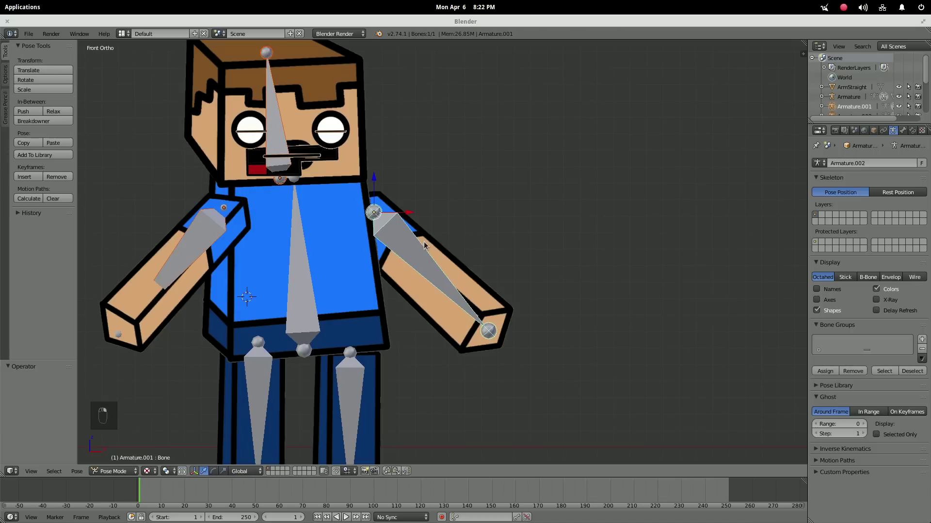
{"action": "right_click", "coordinate": [301, 252]}
{"action": "key", "text": "ctrl+p"}
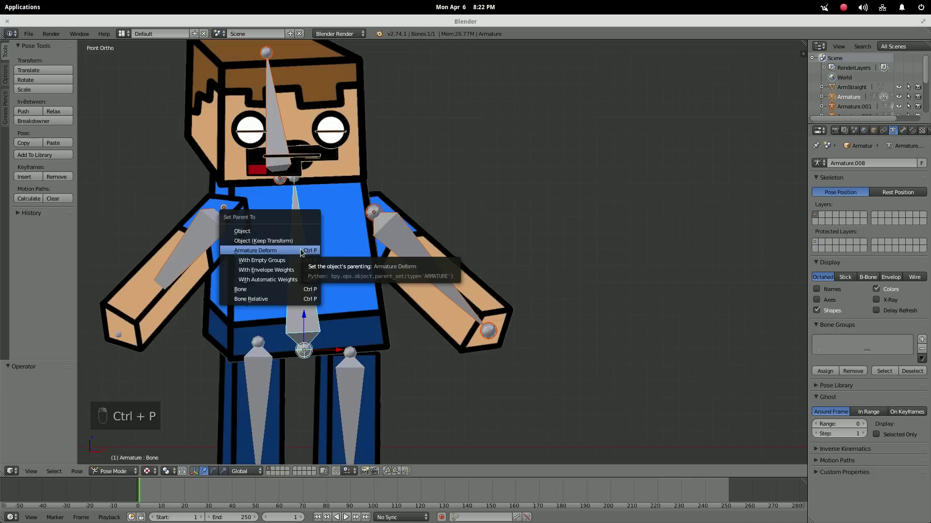
{"action": "left_click", "coordinate": [252, 289]}
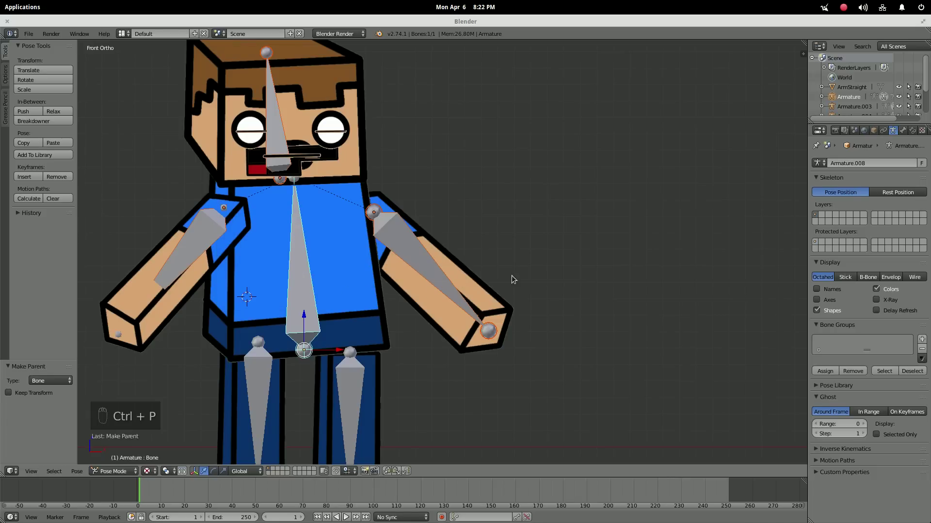
Test the head and arm parenting by rotating the torso bone, and undo the rotation
{"action": "key", "text": "r"}
{"action": "left_click", "coordinate": [280, 173]}
{"action": "key", "text": "ctrl+z"}
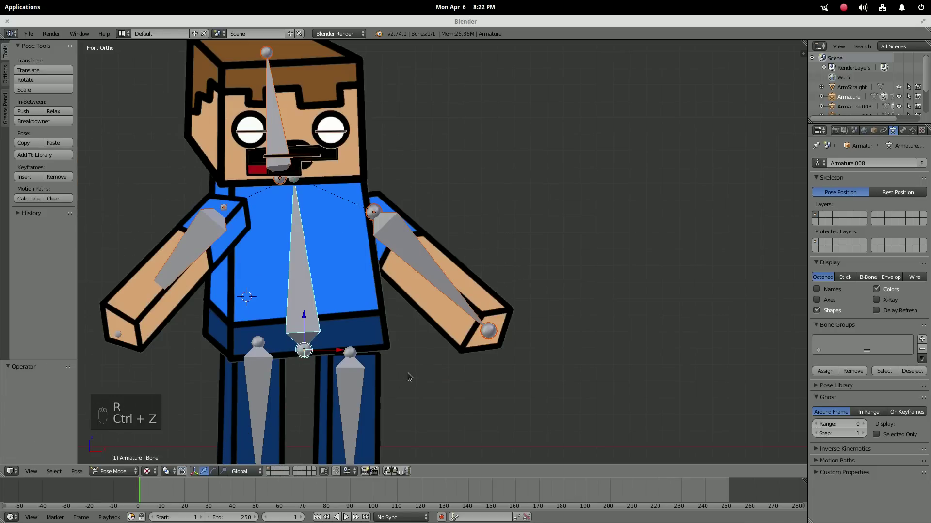
Parent the torso and both leg armatures to the root bone below the feet using the Bone parent type
{"action": "middle_click_drag", "start_coordinate": [408, 375], "coordinate": [423, 182], "text": "shift"}
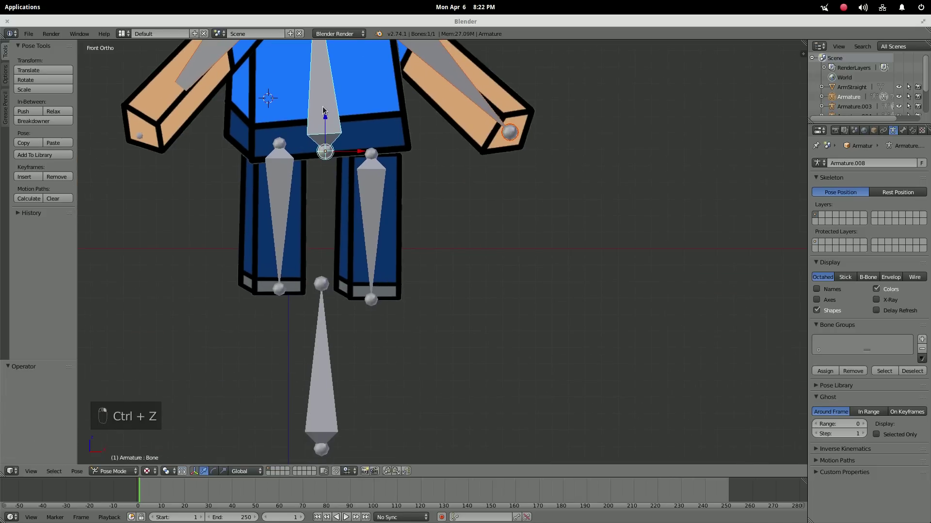
{"action": "right_click", "coordinate": [275, 198]}
{"action": "right_click", "coordinate": [333, 96]}
{"action": "right_click", "coordinate": [374, 182]}
{"action": "right_click", "coordinate": [324, 326]}
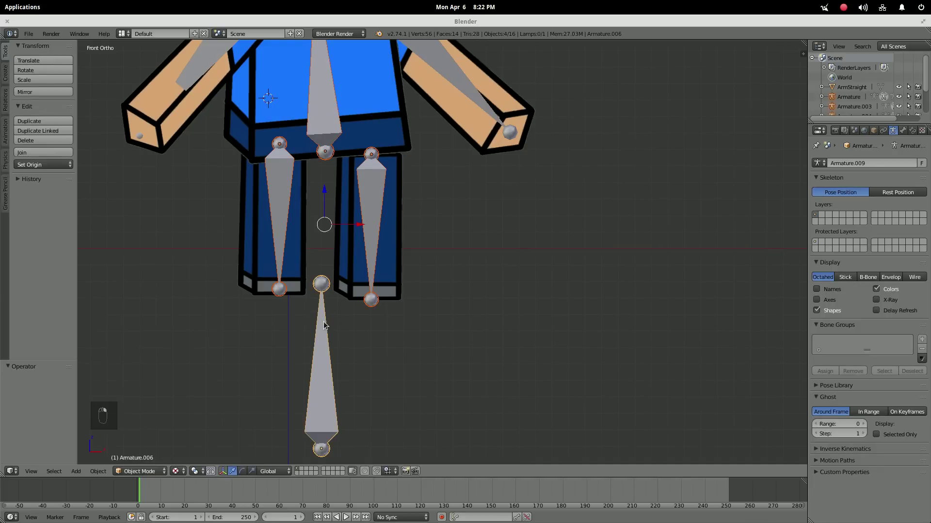
{"action": "key", "text": "ctrl+p"}
{"action": "left_click", "coordinate": [323, 321]}
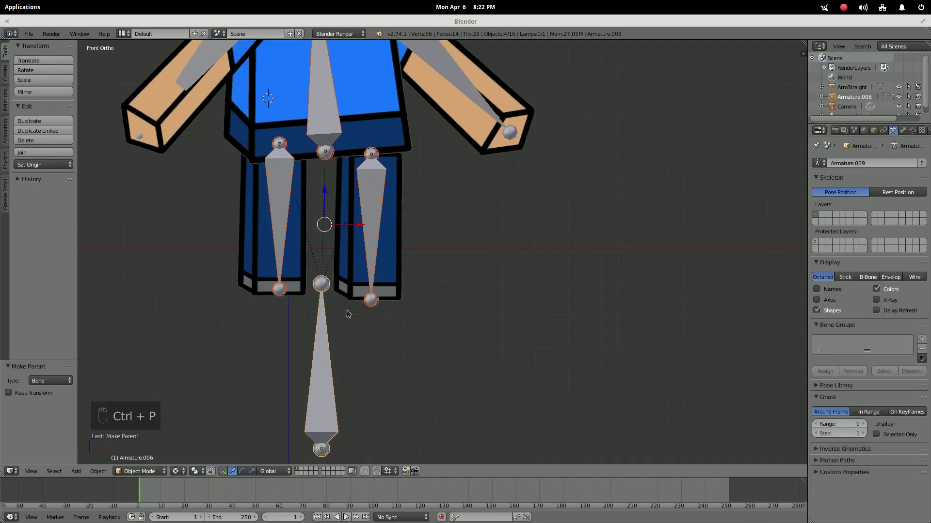
Test the whole rig by moving the root armature, and undo the move
{"action": "scroll", "coordinate": [347, 313], "scroll_direction": "down", "scroll_amount": 6}
{"action": "middle_click_drag", "start_coordinate": [416, 294], "coordinate": [351, 358], "text": "shift"}
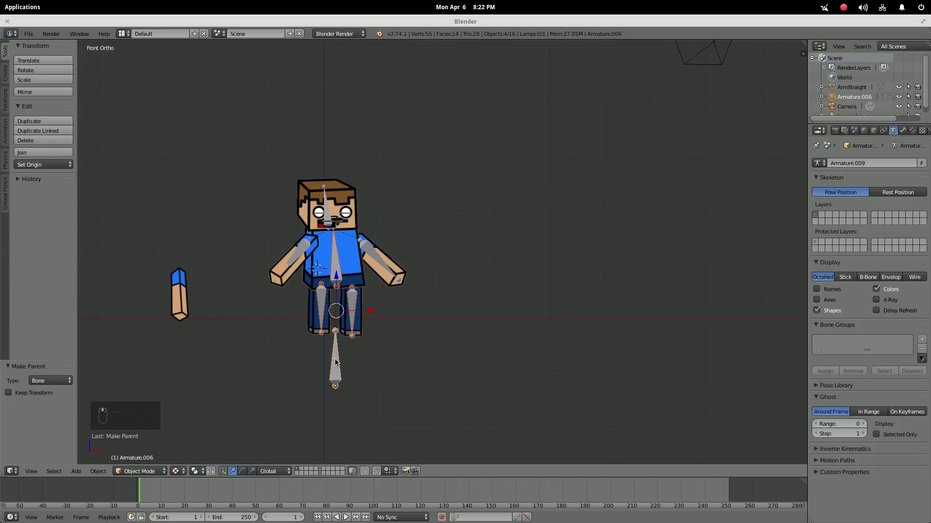
{"action": "right_click", "coordinate": [336, 362]}
{"action": "mouse_move", "coordinate": [360, 388]}
{"action": "left_mouse_down"}
{"action": "mouse_move", "coordinate": [498, 365]}
{"action": "mouse_move", "coordinate": [308, 376]}
{"action": "mouse_move", "coordinate": [356, 394]}
{"action": "left_mouse_up"}
{"action": "key", "text": "ctrl+z"}
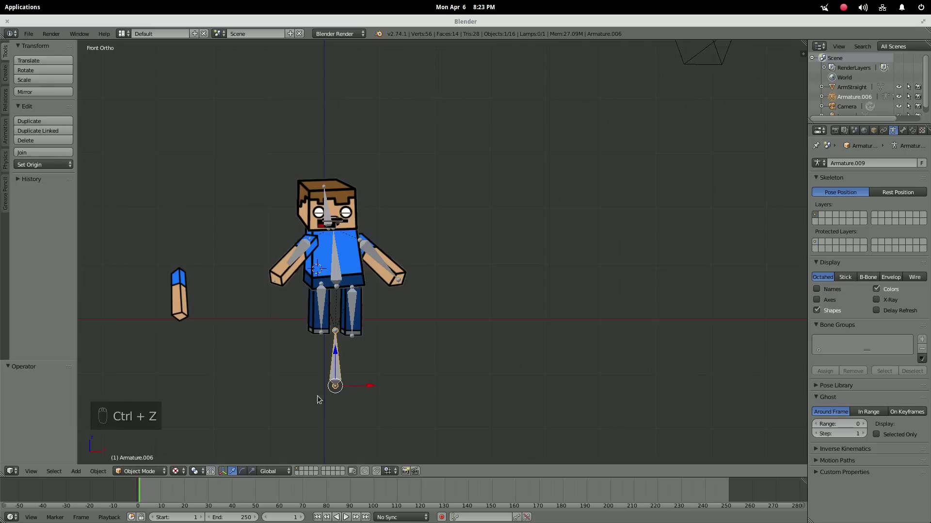
Keyframe the root armature's location at frame 1, move it about 4.379 along X at frame 50, and keyframe its location there
{"action": "key", "text": "i"}
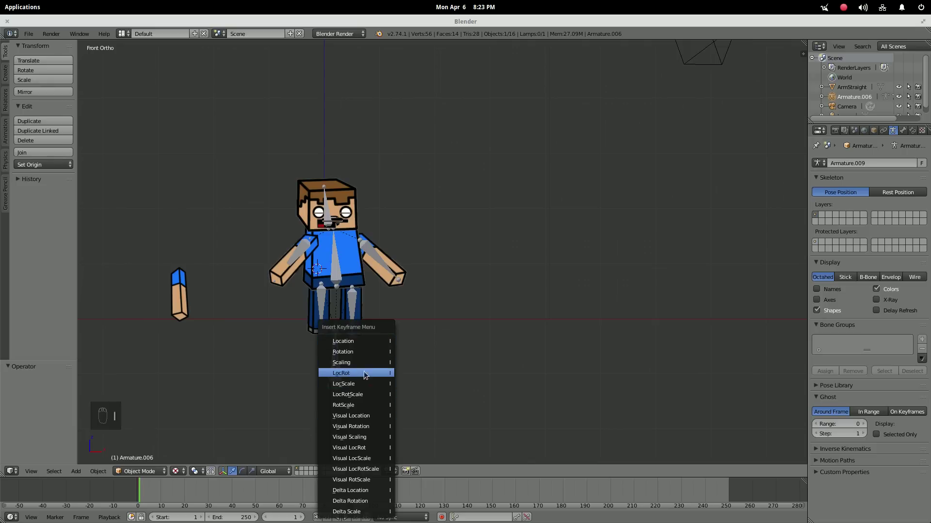
{"action": "left_click", "coordinate": [354, 339]}
{"action": "left_click", "coordinate": [255, 487]}
{"action": "left_click_drag", "start_coordinate": [365, 388], "coordinate": [610, 380]}
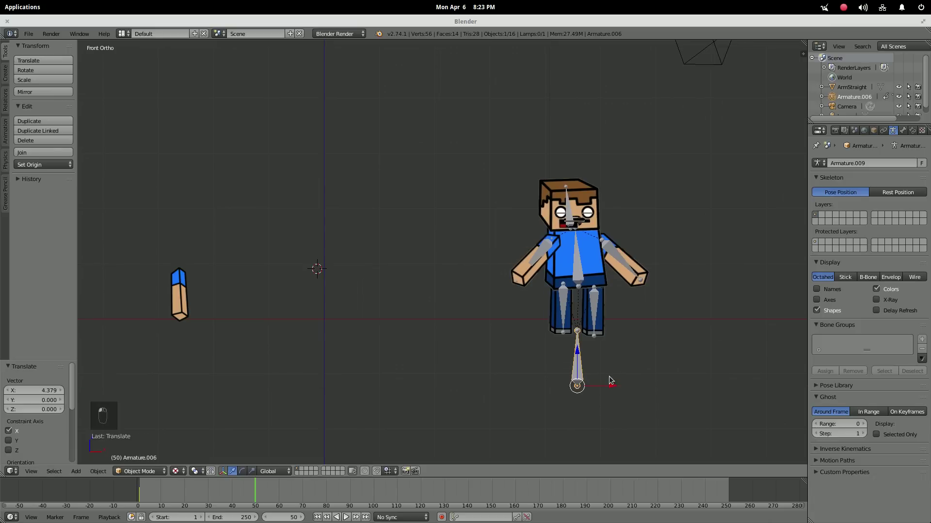
{"action": "key", "text": "i"}
{"action": "left_click", "coordinate": [581, 332]}
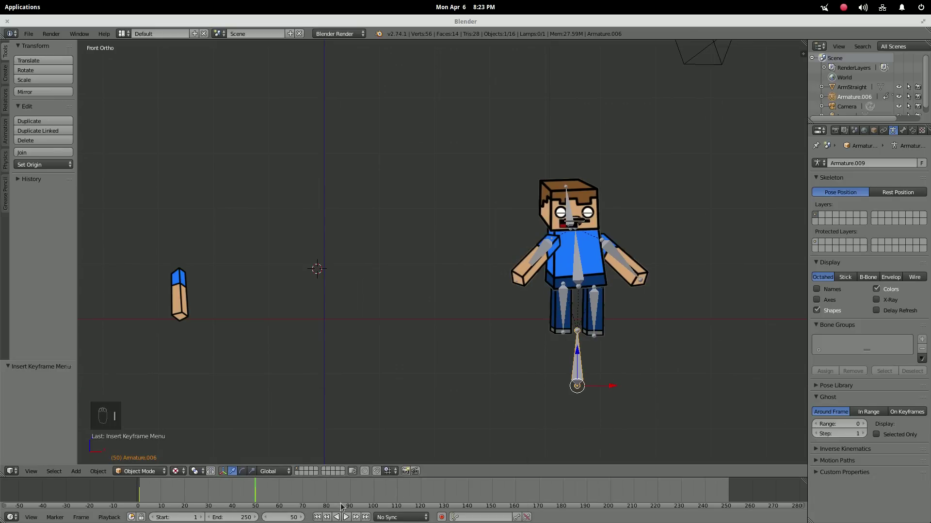
Play the root movement animation from the first frame, stop it and return to frame 1
{"action": "left_click", "coordinate": [317, 517]}
{"action": "left_click", "coordinate": [346, 517]}
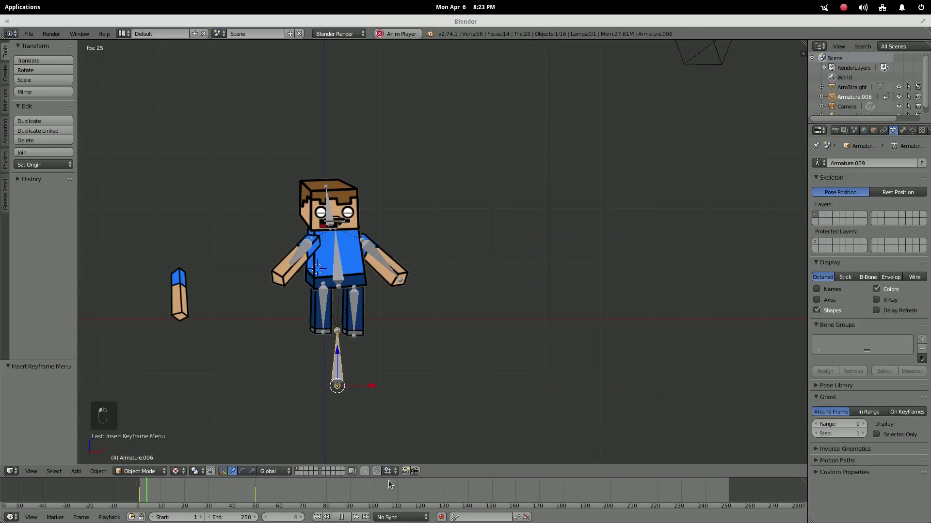
{"action": "left_click", "coordinate": [338, 517]}
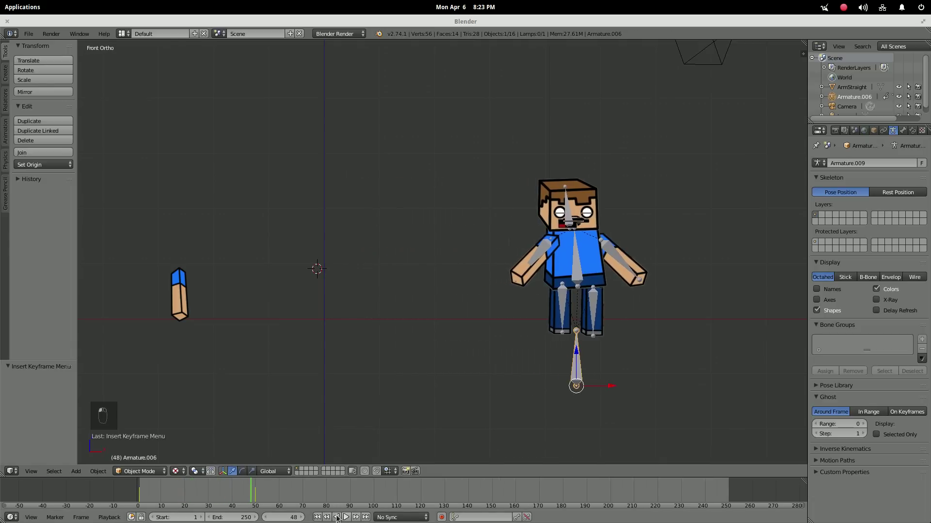
{"action": "left_click", "coordinate": [317, 518]}
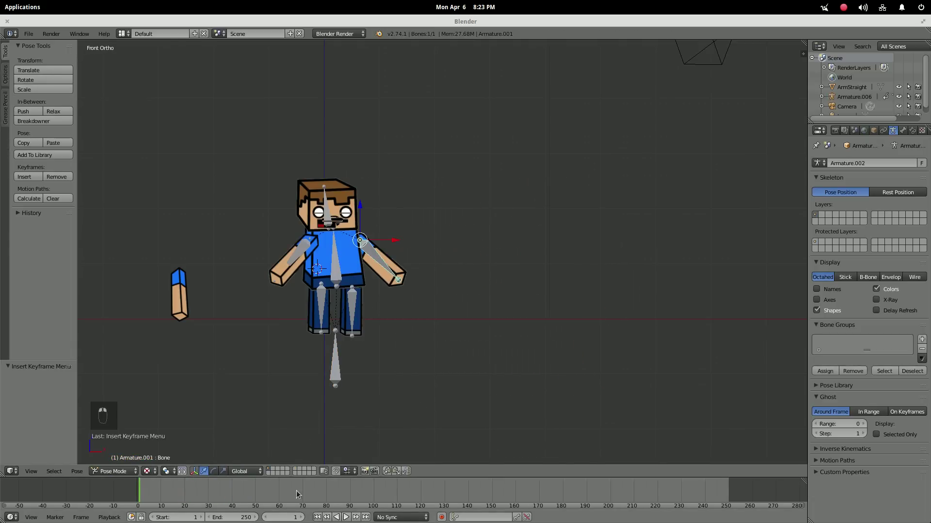
Play the animation while rotating the Armature.001 arm bone about -33°, undo the rotation and return to frame 1
{"action": "left_click", "coordinate": [347, 518]}
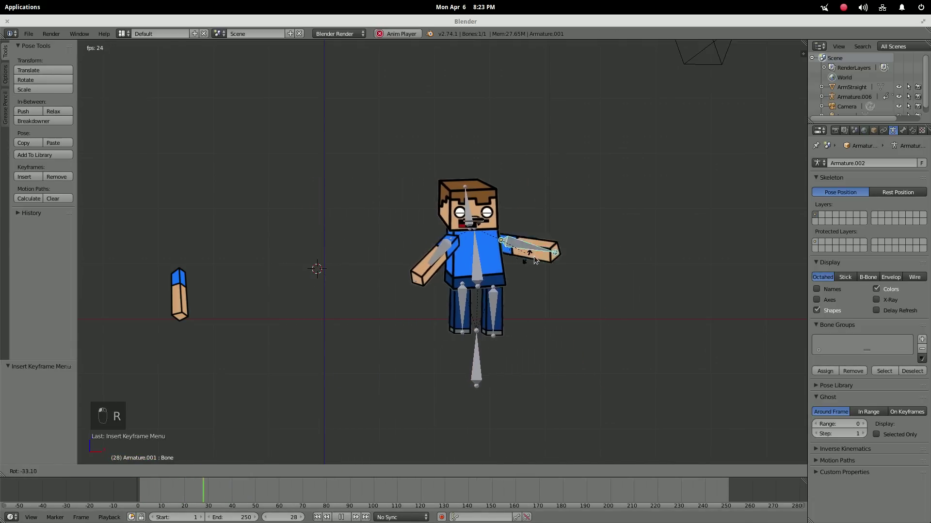
{"action": "key", "text": "ctrl+z"}
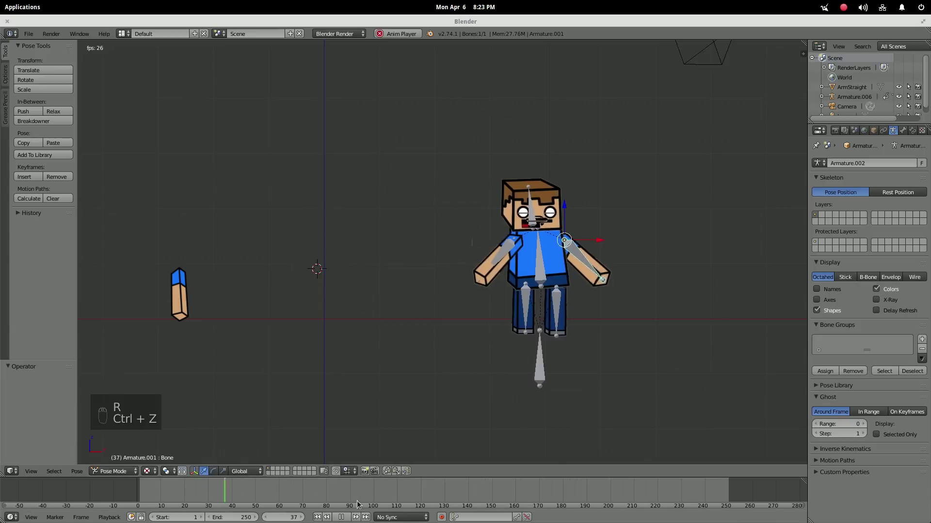
{"action": "left_click", "coordinate": [341, 517]}
{"action": "left_click", "coordinate": [317, 517]}
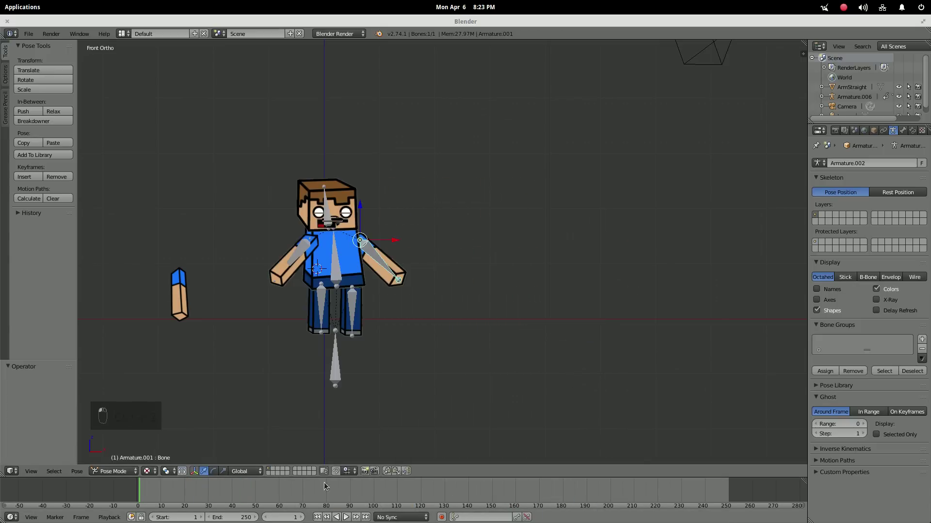
Test the torso bone's parented head and arms with two trial rotations, undoing each one
{"action": "scroll", "coordinate": [407, 273], "scroll_direction": "up", "scroll_amount": 3}
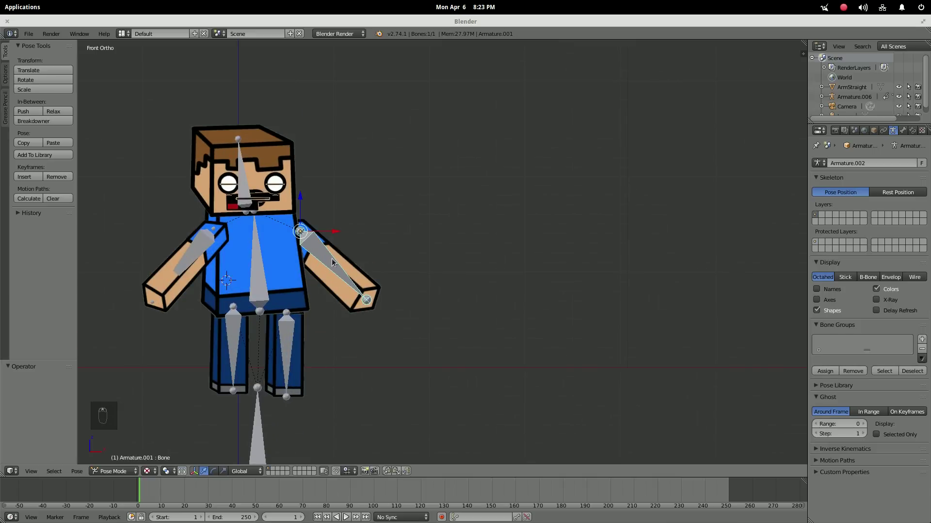
{"action": "scroll", "coordinate": [384, 271], "scroll_direction": "up", "scroll_amount": 4}
{"action": "scroll", "coordinate": [492, 266], "scroll_direction": "down", "scroll_amount": 2}
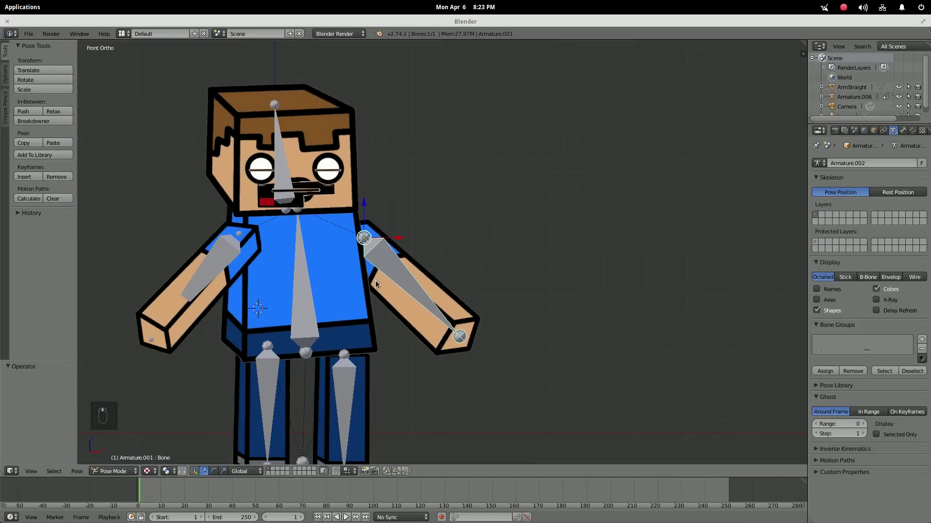
{"action": "right_click", "coordinate": [307, 274]}
{"action": "scroll", "coordinate": [397, 297], "scroll_direction": "down", "scroll_amount": 2}
{"action": "key", "text": "r"}
{"action": "left_click", "coordinate": [384, 207]}
{"action": "key", "text": "ctrl+z"}
{"action": "key", "text": "r"}
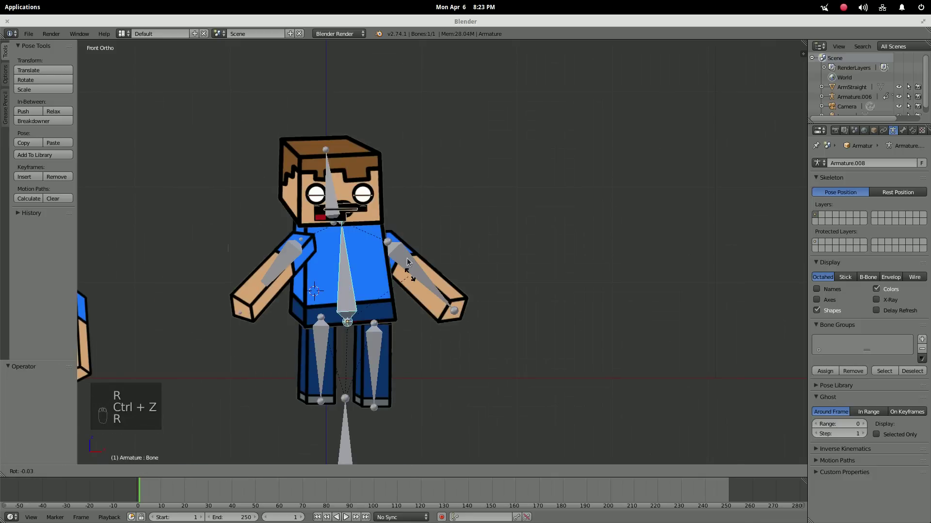
{"action": "left_click", "coordinate": [341, 191]}
{"action": "key", "text": "ctrl+z"}
Rotate the torso bone about -52.5° so the upper body leans over
{"action": "key", "text": "r"}
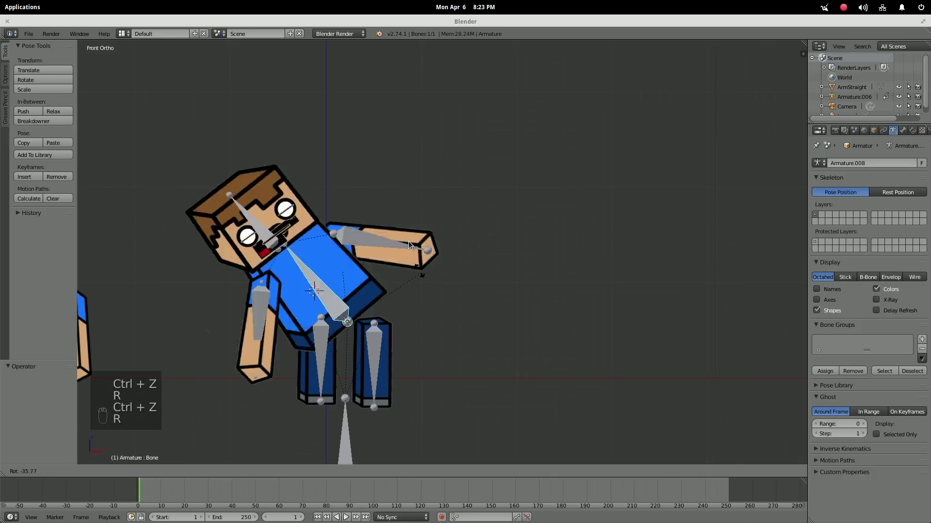
{"action": "left_click", "coordinate": [387, 268]}
Try moving the Armature.004 leg bone up to the tilted hip and rotating it about -75°, undo both, and reselect the torso bone
{"action": "right_click", "coordinate": [373, 358]}
{"action": "key", "text": "g"}
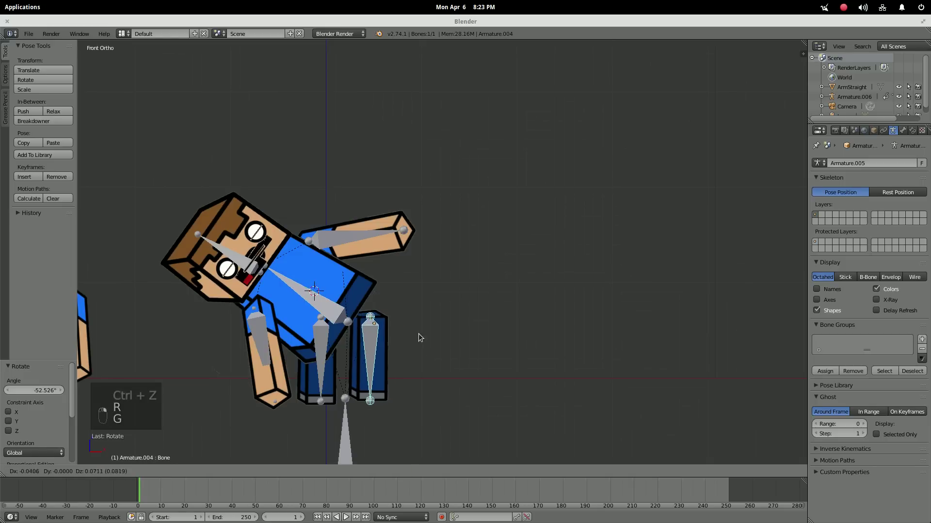
{"action": "left_click", "coordinate": [417, 315]}
{"action": "key", "text": "r"}
{"action": "left_click", "coordinate": [421, 195]}
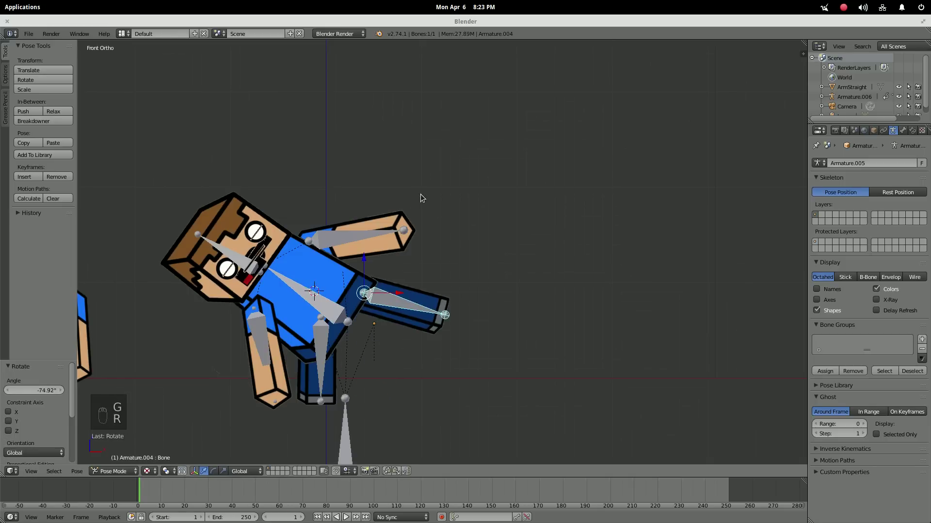
{"action": "key", "text": "ctrl+z"}
{"action": "key", "text": "ctrl+z"}
{"action": "right_click", "coordinate": [320, 301]}
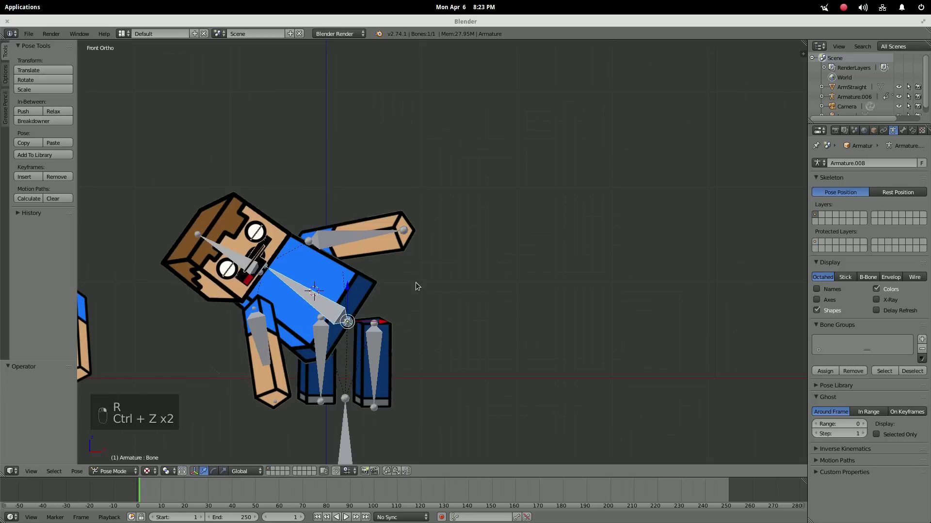
Test the torso bone with two trial rotations, undo them, and clear its pose rotation so the character stands upright
{"action": "key", "text": "r"}
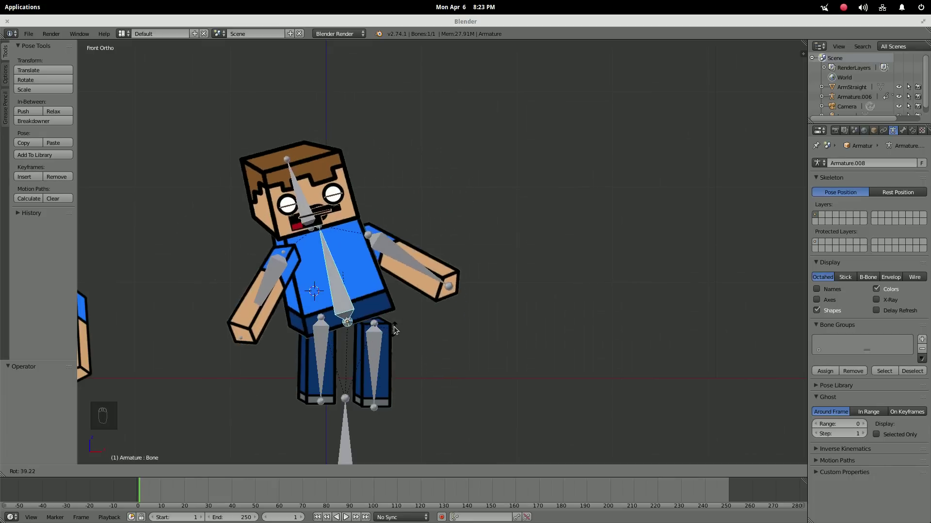
{"action": "left_click", "coordinate": [405, 382]}
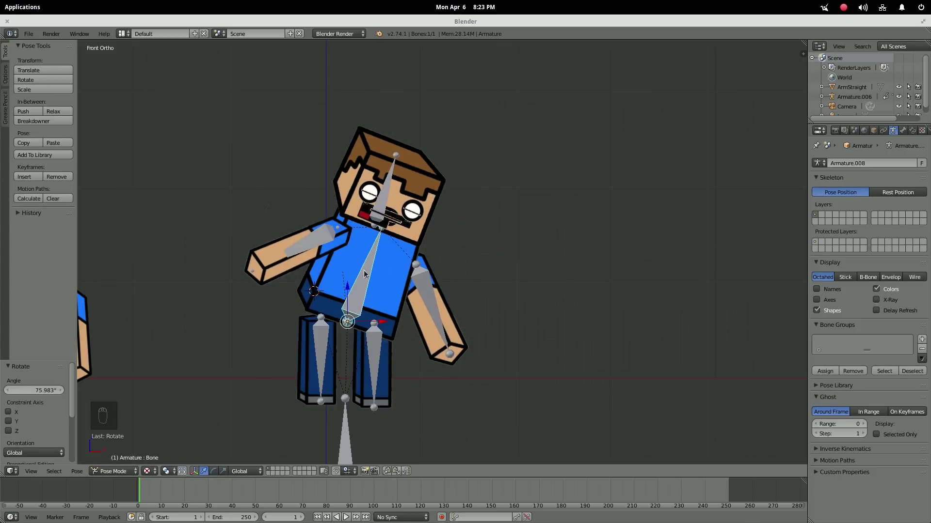
{"action": "key", "text": "ctrl+z"}
{"action": "key", "text": "ctrl+z"}
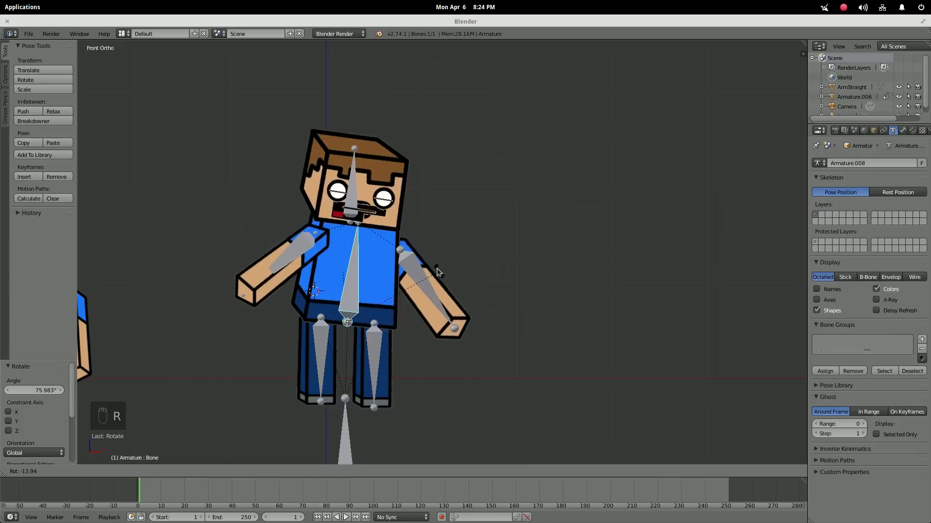
{"action": "key", "text": "r"}
{"action": "key", "text": "ctrl+z"}
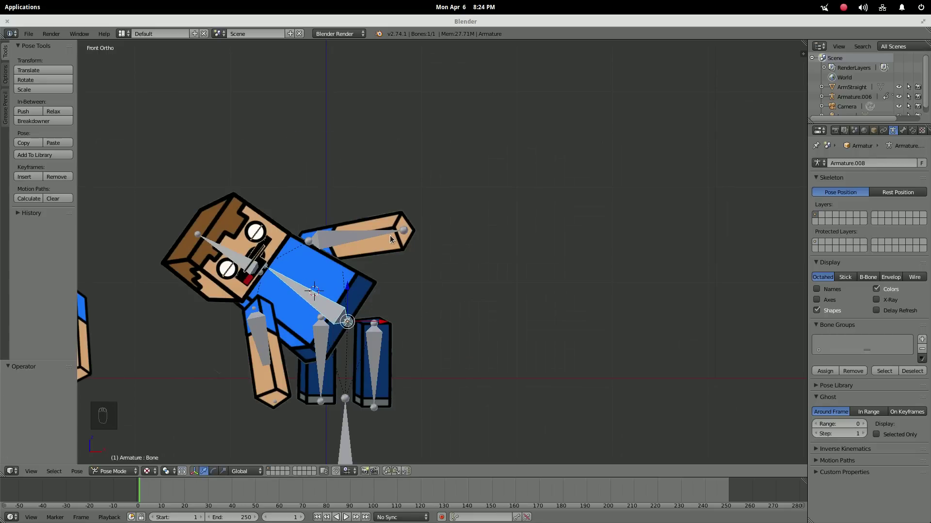
{"action": "key", "text": "alt+r"}
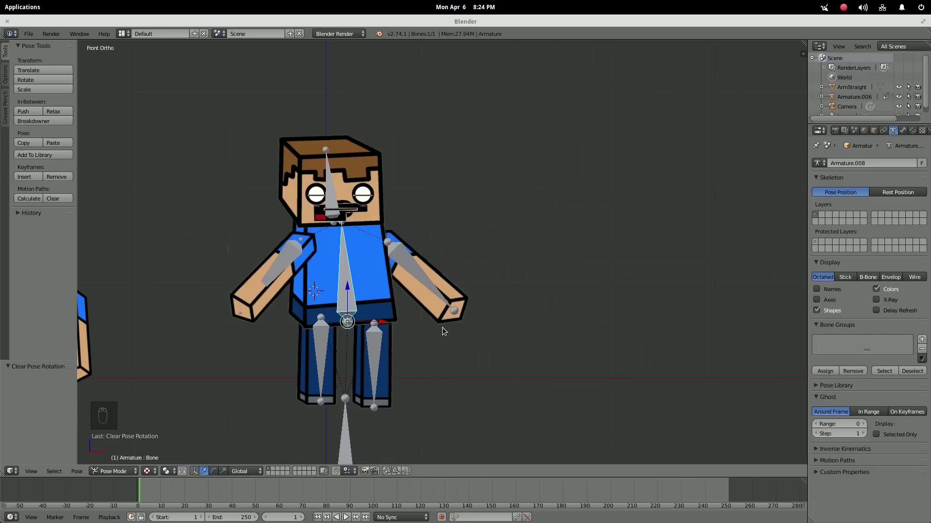
Return to Object Mode, add a single-bone armature and move it about -2.54 in X and -0.11 in Z onto the spare arm's shoulder
{"action": "middle_click_drag", "start_coordinate": [452, 293], "coordinate": [644, 258], "text": "shift"}
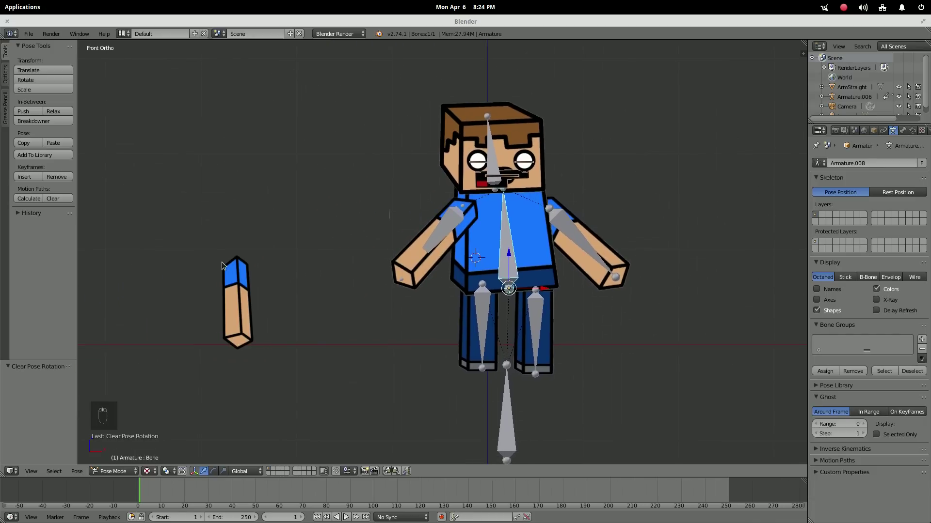
{"action": "scroll", "coordinate": [354, 305], "scroll_direction": "up", "scroll_amount": 3}
{"action": "middle_click_drag", "start_coordinate": [353, 305], "coordinate": [556, 303], "text": "shift"}
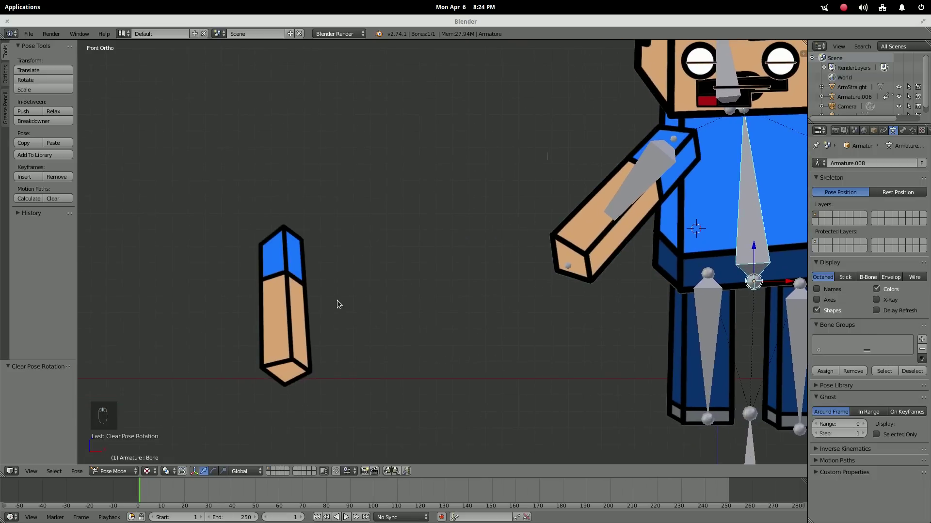
{"action": "key", "text": "shift+a"}
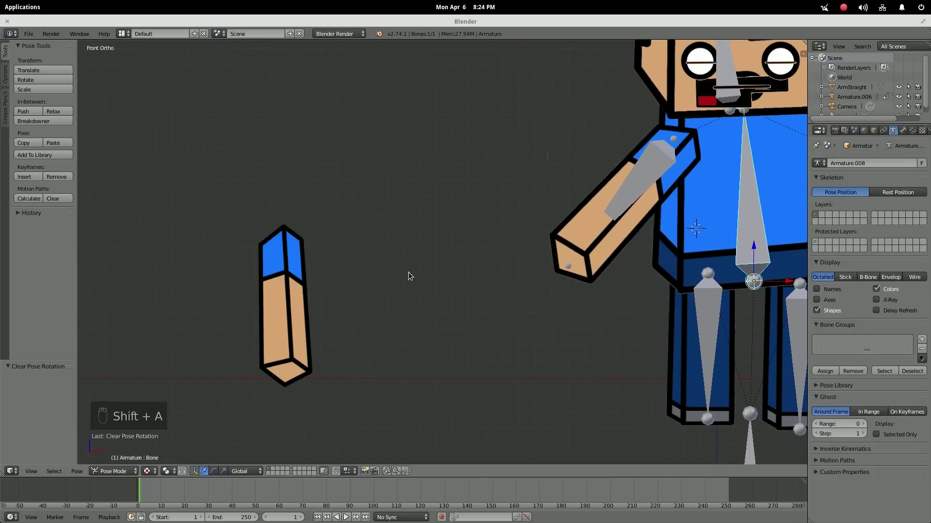
{"action": "left_click", "coordinate": [125, 473]}
{"action": "left_click", "coordinate": [116, 437]}
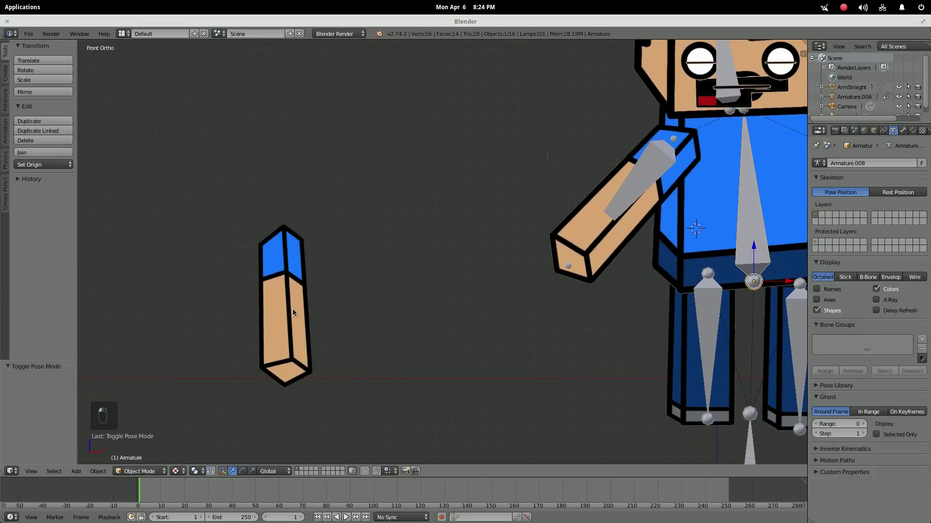
{"action": "right_click", "coordinate": [293, 312]}
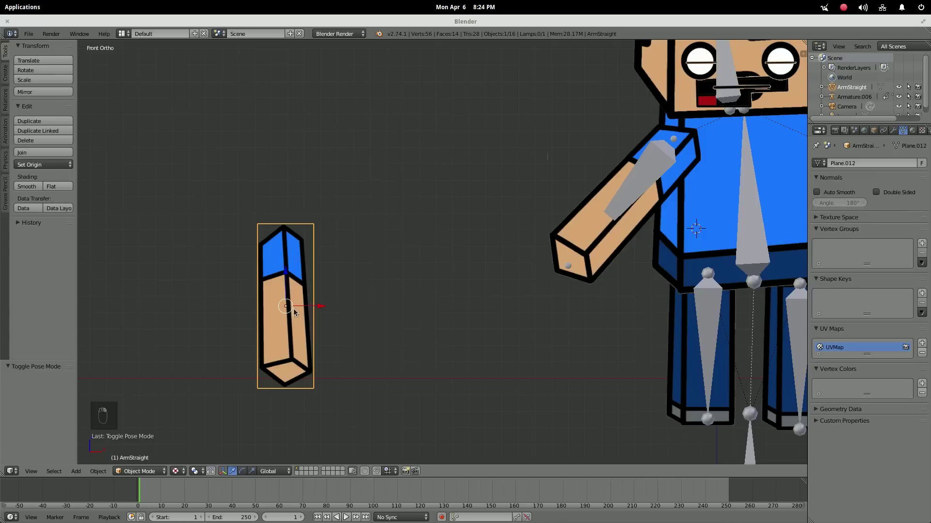
{"action": "key", "text": "shift+a"}
{"action": "mouse_move", "coordinate": [295, 322]}
{"action": "left_click", "coordinate": [340, 322]}
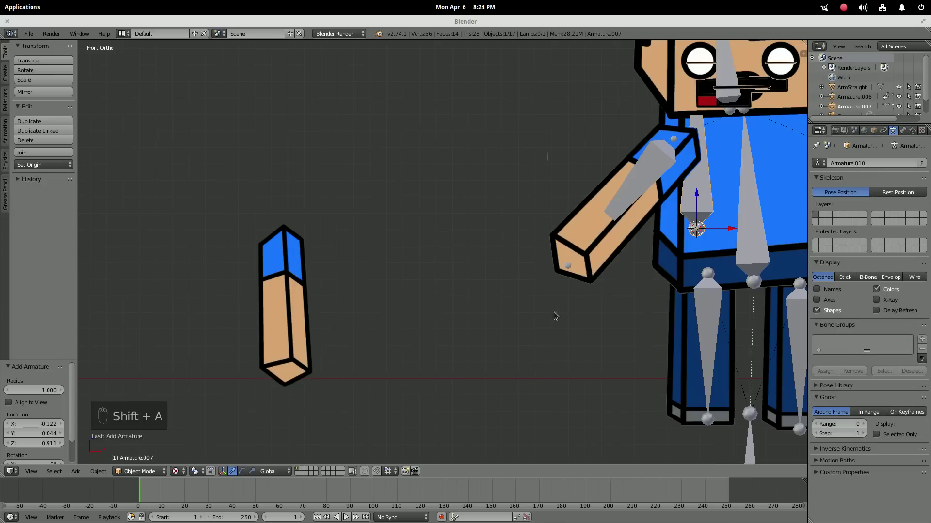
{"action": "key", "text": "g"}
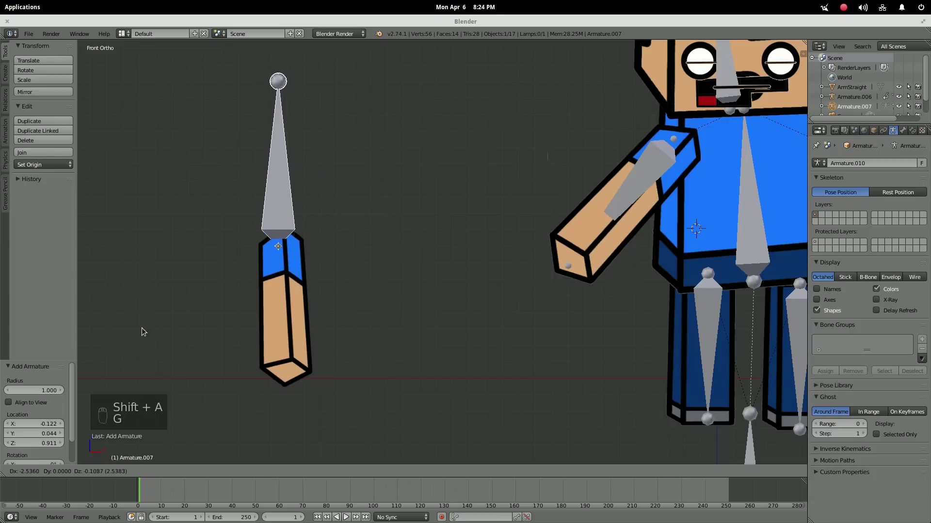
{"action": "left_click", "coordinate": [143, 328]}
Rotate the new armature about 175° to point down the spare arm and move its bone tip up onto the hand
{"action": "key", "text": "r"}
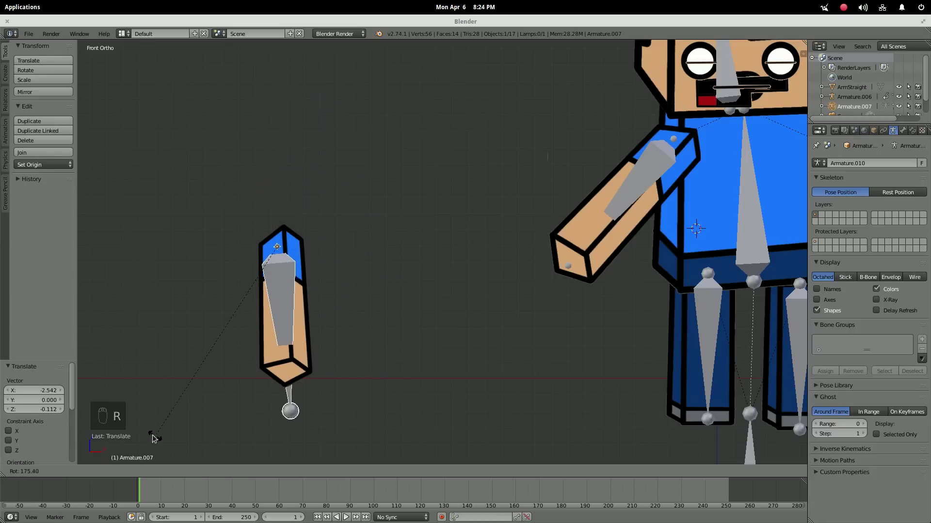
{"action": "left_click", "coordinate": [144, 436]}
{"action": "key", "text": "Tab"}
{"action": "key", "text": "g"}
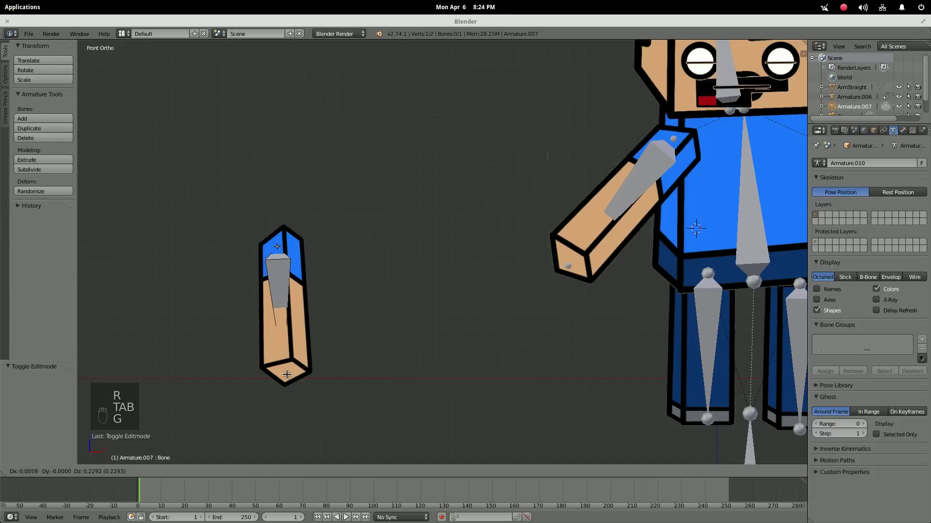
{"action": "left_click", "coordinate": [288, 372]}
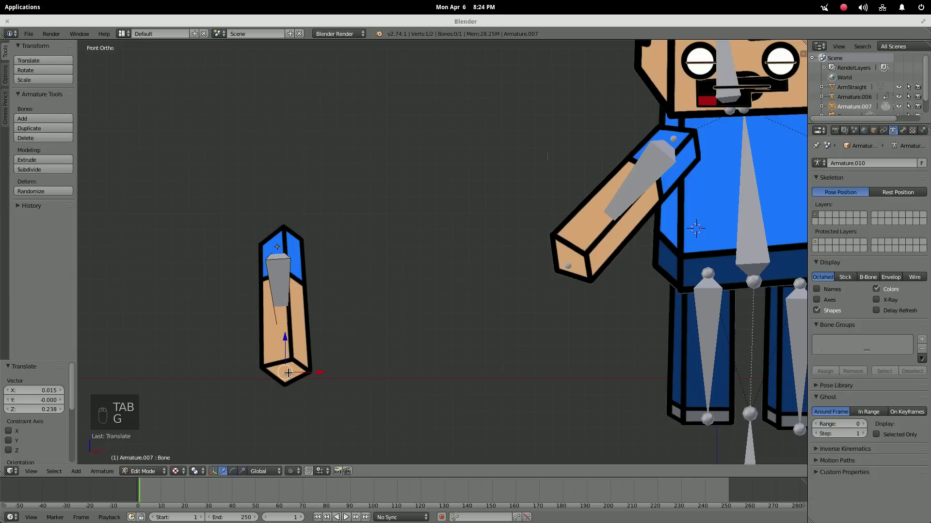
Enable X-Ray display for the spare arm's armature, leave Edit Mode and select the ArmStraight mesh
{"action": "left_click", "coordinate": [877, 301]}
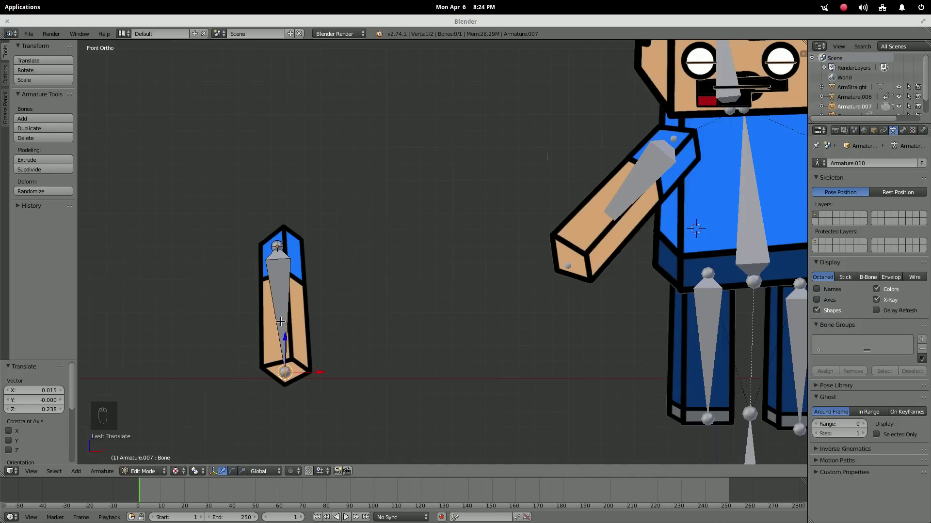
{"action": "key", "text": "Tab"}
{"action": "scroll", "coordinate": [299, 295], "scroll_direction": "up", "scroll_amount": 4}
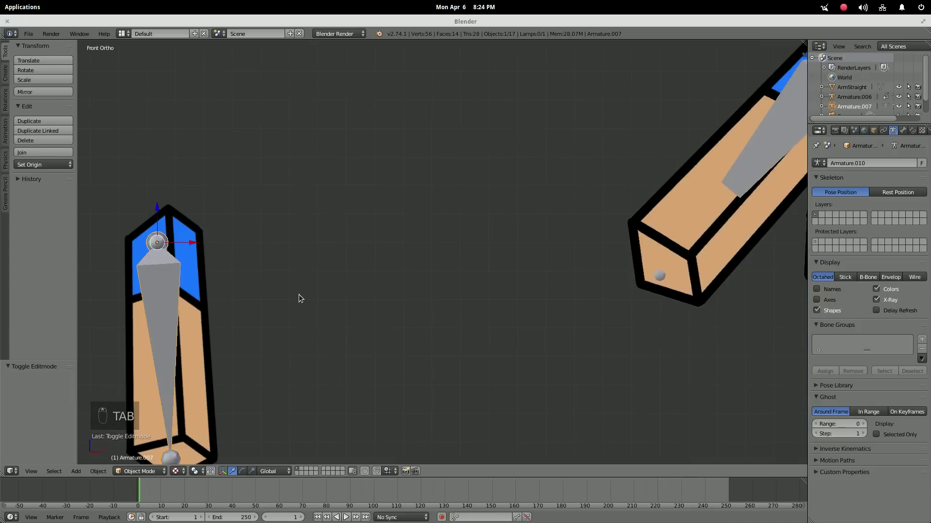
{"action": "right_click", "coordinate": [199, 336]}
{"action": "scroll", "coordinate": [225, 335], "scroll_direction": "down", "scroll_amount": 2}
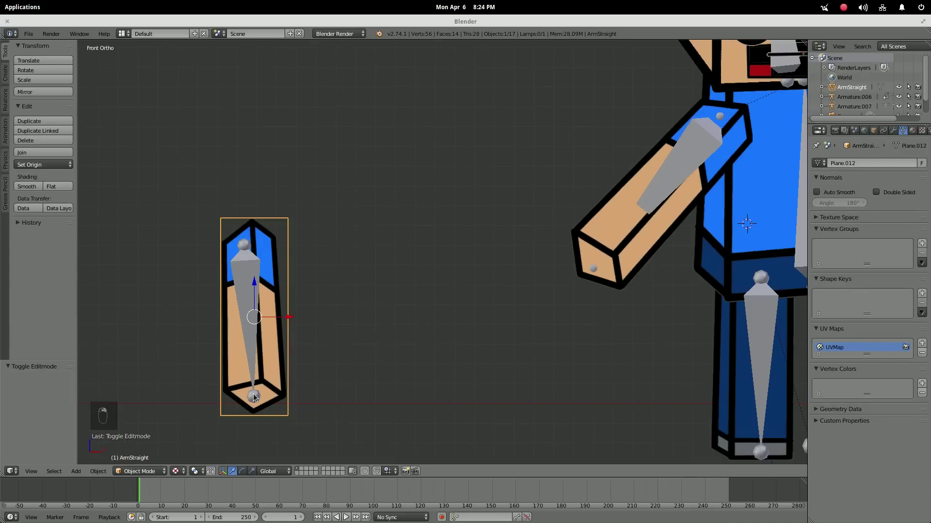
{"action": "key", "text": "Tab"}
{"action": "key", "text": "Tab"}
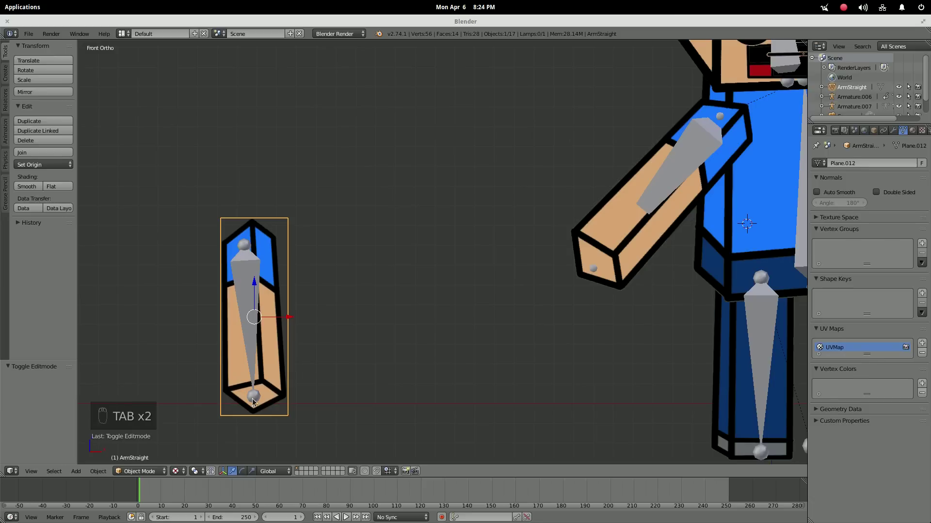
Raise the Armature.007 bone tip to the elbow and extrude a second bone from it down to the hand
{"action": "right_click", "coordinate": [256, 397]}
{"action": "key", "text": "Tab"}
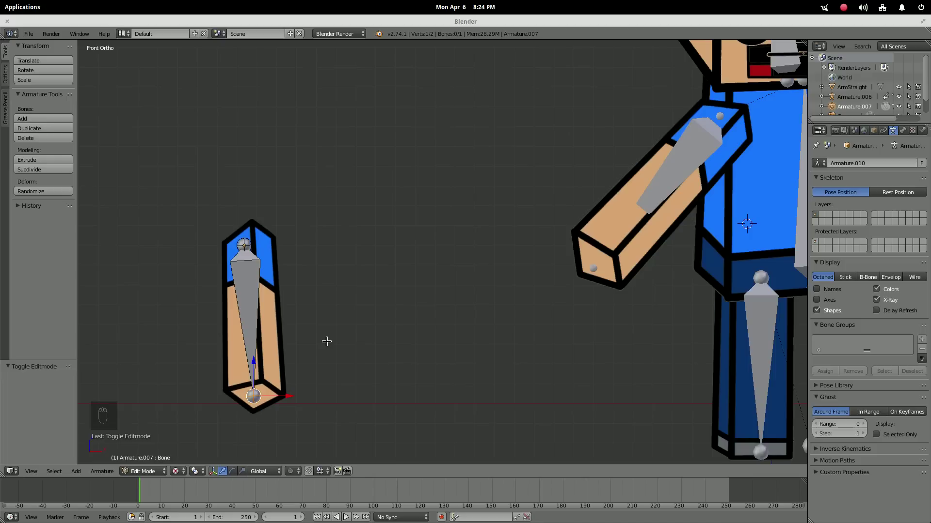
{"action": "key", "text": "g"}
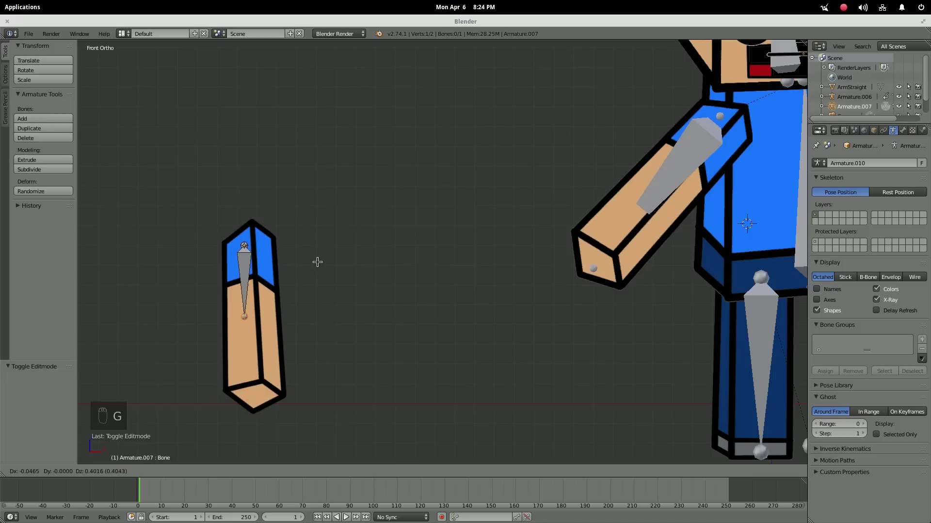
{"action": "left_click", "coordinate": [318, 259]}
{"action": "key", "text": "e"}
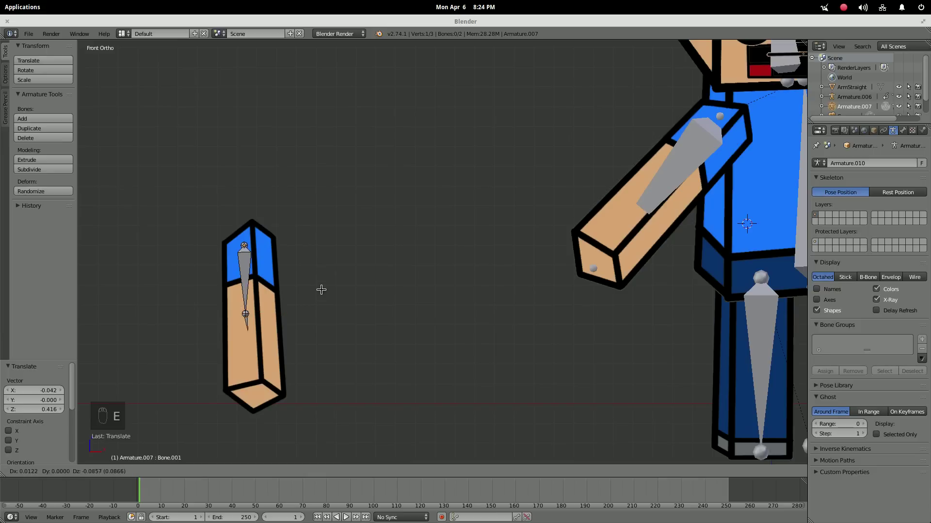
{"action": "left_click", "coordinate": [327, 341]}
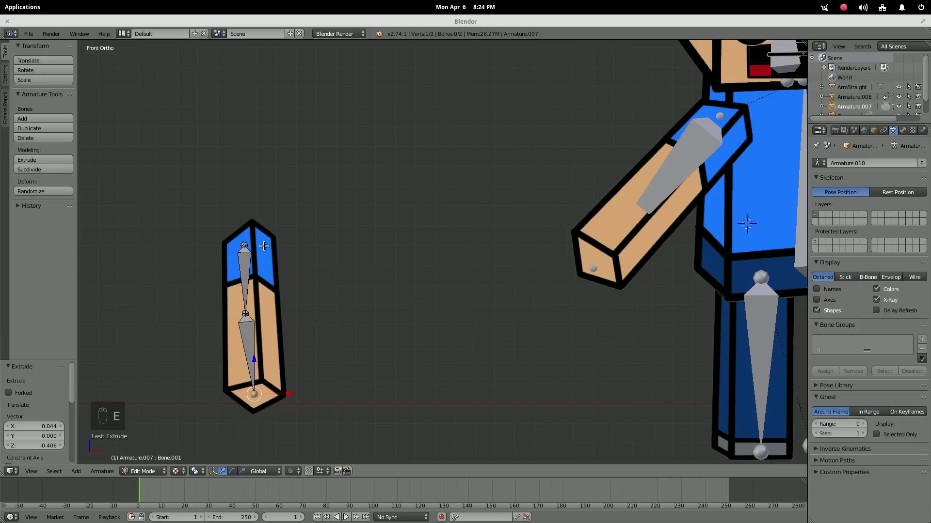
Add a horizontal loop cut across the middle of the ArmStraight mesh, level with the elbow joint
{"action": "scroll", "coordinate": [261, 361], "scroll_direction": "up", "scroll_amount": 2}
{"action": "middle_click_drag", "start_coordinate": [270, 343], "coordinate": [399, 299], "text": "shift"}
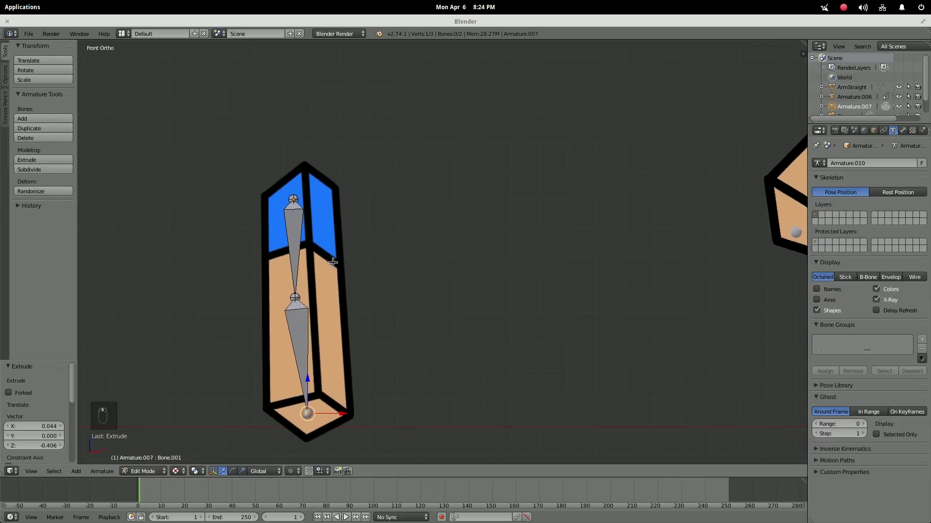
{"action": "key", "text": "Tab"}
{"action": "right_click", "coordinate": [329, 265]}
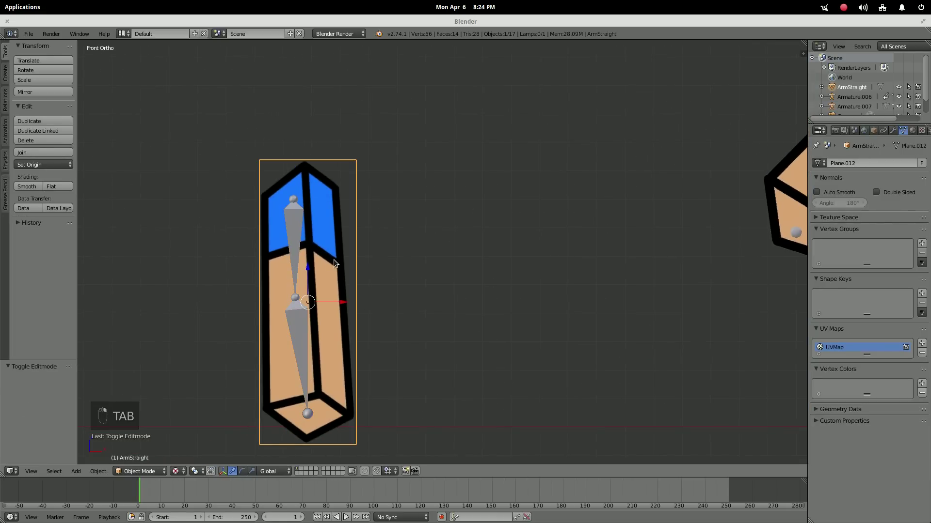
{"action": "key", "text": "Tab"}
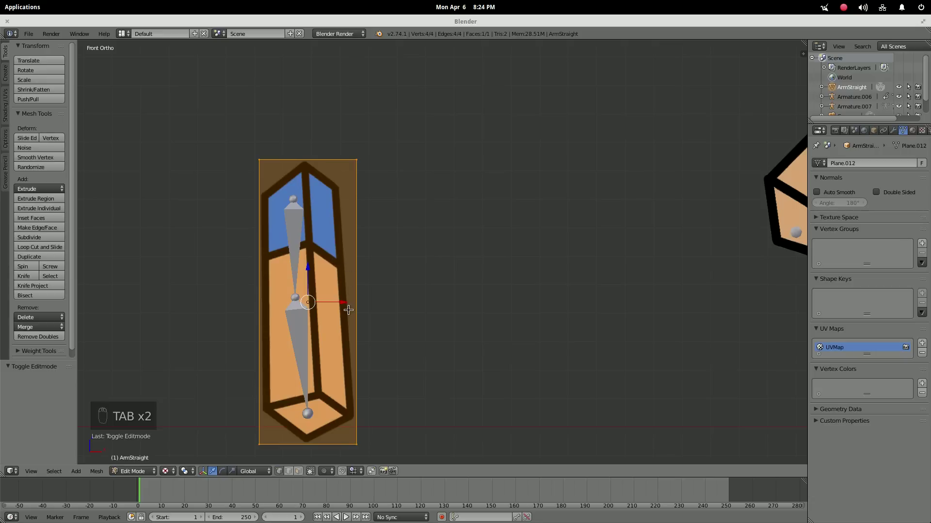
{"action": "key", "text": "ctrl+r"}
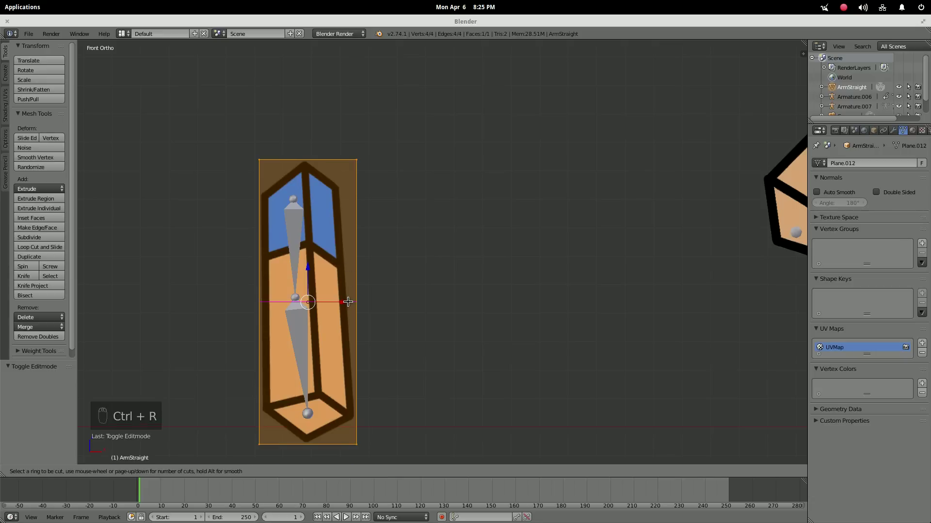
{"action": "left_click", "coordinate": [348, 302]}
{"action": "left_click", "coordinate": [350, 301]}
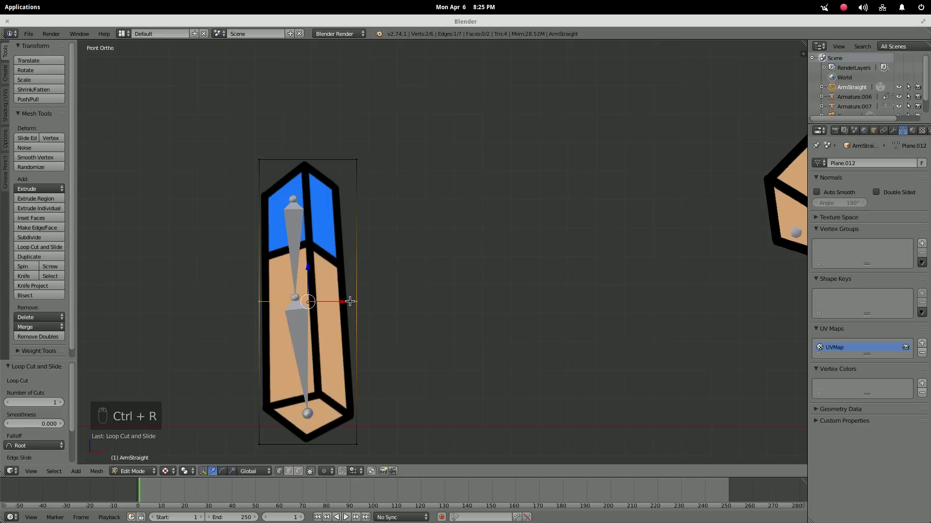
Try a loop cut slid slightly downward in the upper half of the arm mesh and undo it
{"action": "key", "text": "ctrl+r"}
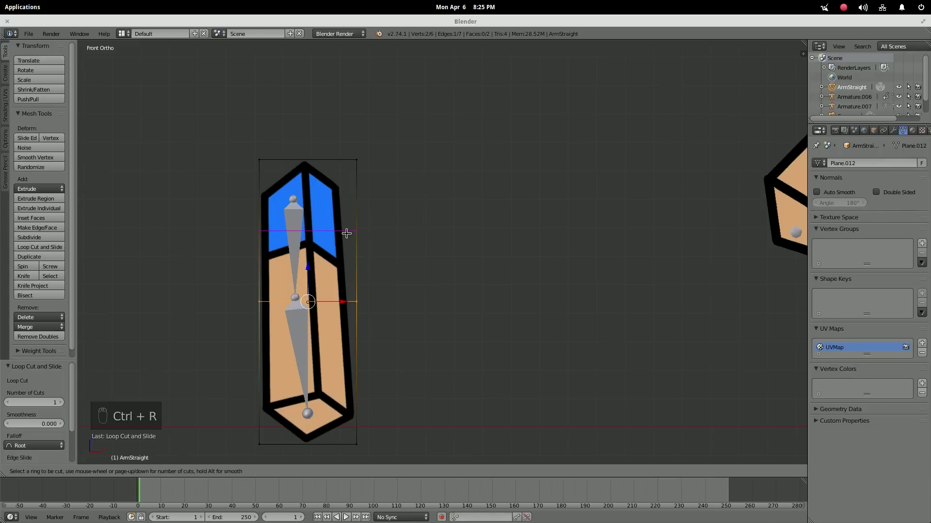
{"action": "left_click", "coordinate": [345, 232]}
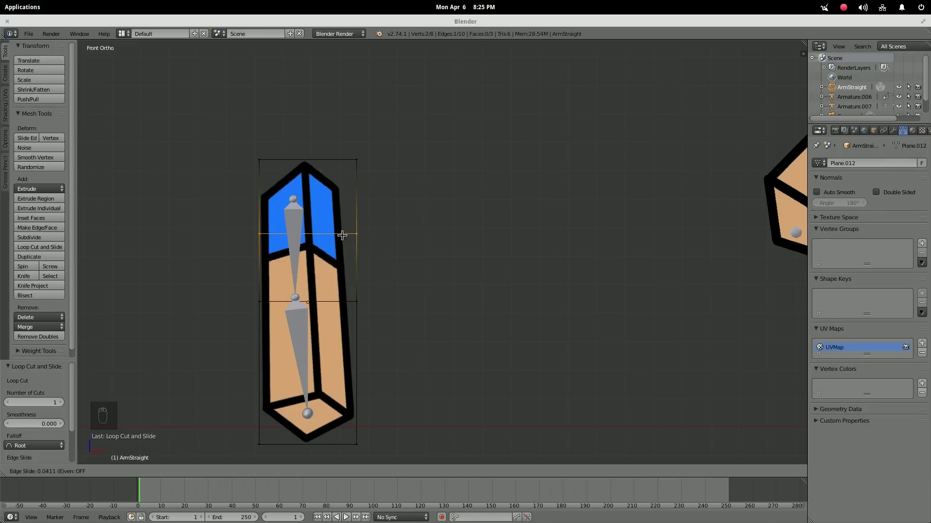
{"action": "left_click", "coordinate": [330, 240]}
{"action": "key", "text": "ctrl+z"}
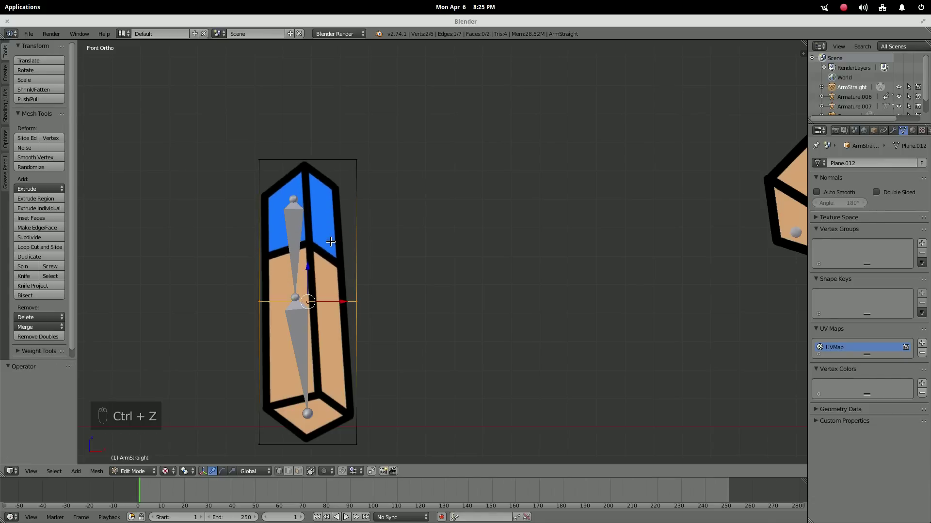
Add one centred horizontal loop cut in the upper half and one in the lower half of the arm mesh
{"action": "key", "text": "ctrl+r"}
{"action": "left_click", "coordinate": [344, 238]}
{"action": "right_click", "coordinate": [345, 237]}
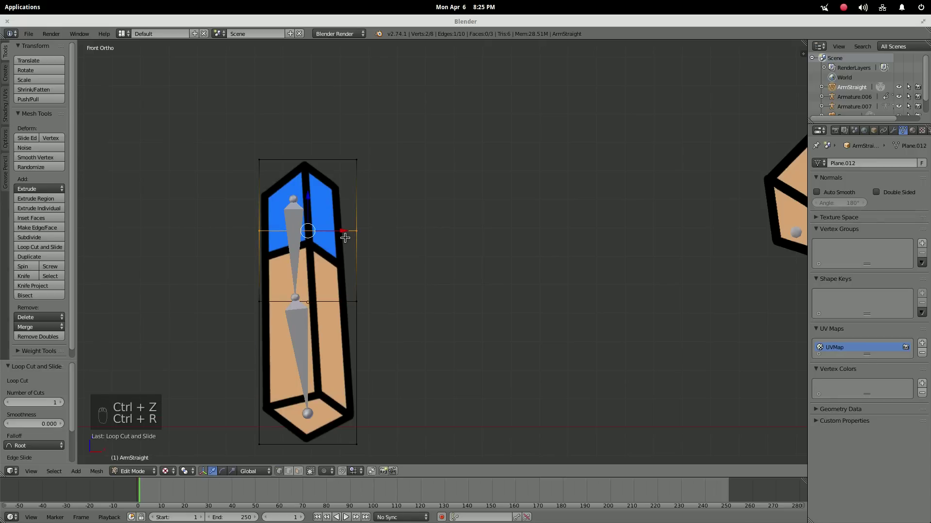
{"action": "key", "text": "ctrl+r"}
{"action": "left_click", "coordinate": [255, 373]}
{"action": "right_click", "coordinate": [256, 373]}
Add a centred loop cut in each of the two segments directly above and below the elbow cut
{"action": "key", "text": "ctrl+r"}
{"action": "left_click", "coordinate": [350, 260]}
{"action": "right_click", "coordinate": [350, 260]}
{"action": "key", "text": "ctrl+r"}
{"action": "right_click", "coordinate": [344, 332]}
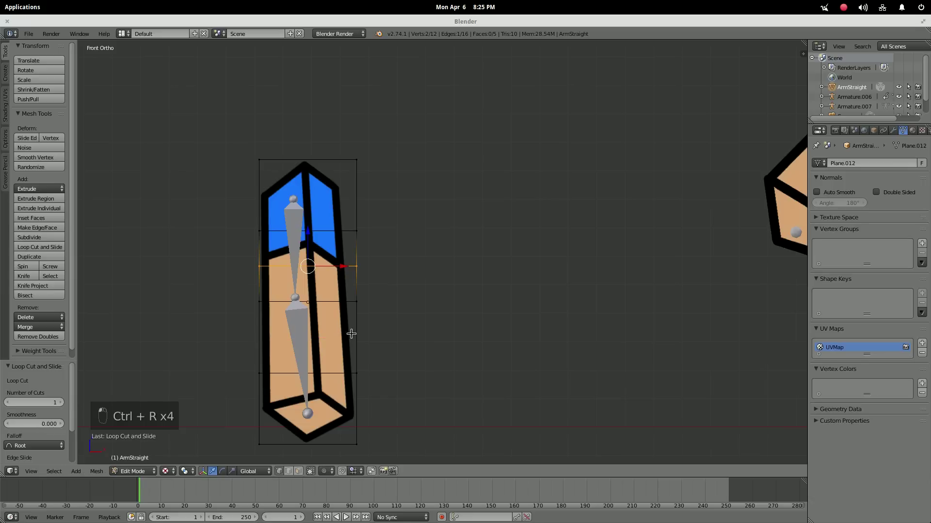
{"action": "key", "text": "ctrl+r"}
{"action": "left_click", "coordinate": [359, 336]}
{"action": "right_click", "coordinate": [359, 337]}
Add one more centred loop cut in the segments bordering the elbow cut, below and above it, and deselect all geometry
{"action": "key", "text": "ctrl+r"}
{"action": "left_click", "coordinate": [357, 320]}
{"action": "right_click", "coordinate": [353, 318]}
{"action": "key", "text": "ctrl+r"}
{"action": "left_click", "coordinate": [354, 285]}
{"action": "right_click", "coordinate": [353, 287]}
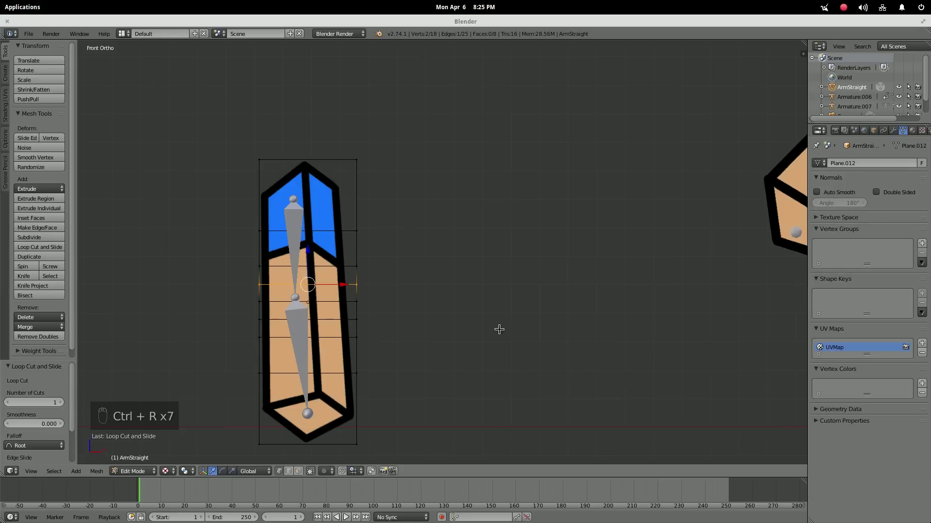
{"action": "key", "text": "a"}
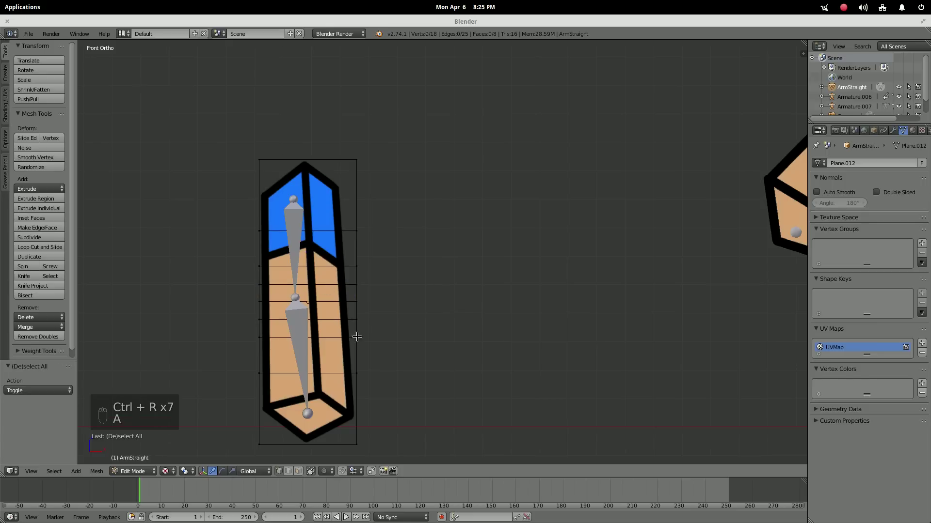
Leave mesh editing and move the elbow joint of the arm's two-bone armature slightly down in Edit Mode, returning to Object Mode
{"action": "key", "text": "Tab"}
{"action": "right_click", "coordinate": [296, 298]}
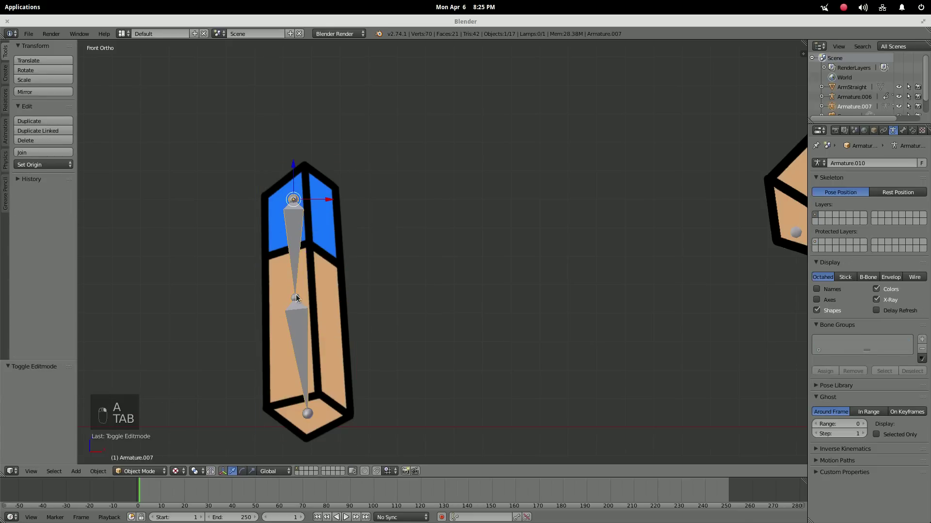
{"action": "key", "text": "Tab"}
{"action": "right_click", "coordinate": [296, 297]}
{"action": "key", "text": "g"}
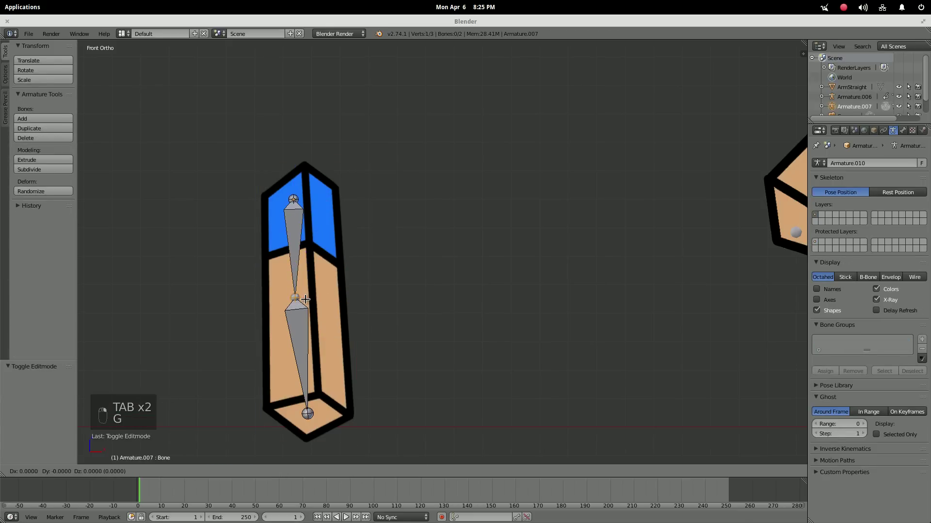
{"action": "key", "text": "Tab"}
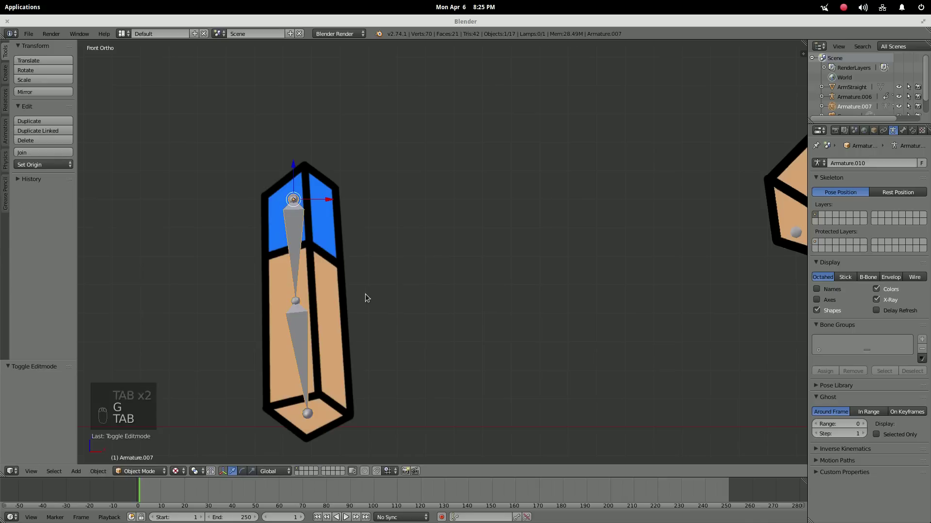
Parent the arm mesh to its two-bone armature with Armature Deform
{"action": "right_click", "coordinate": [326, 344]}
{"action": "right_click", "coordinate": [301, 225], "text": "shift"}
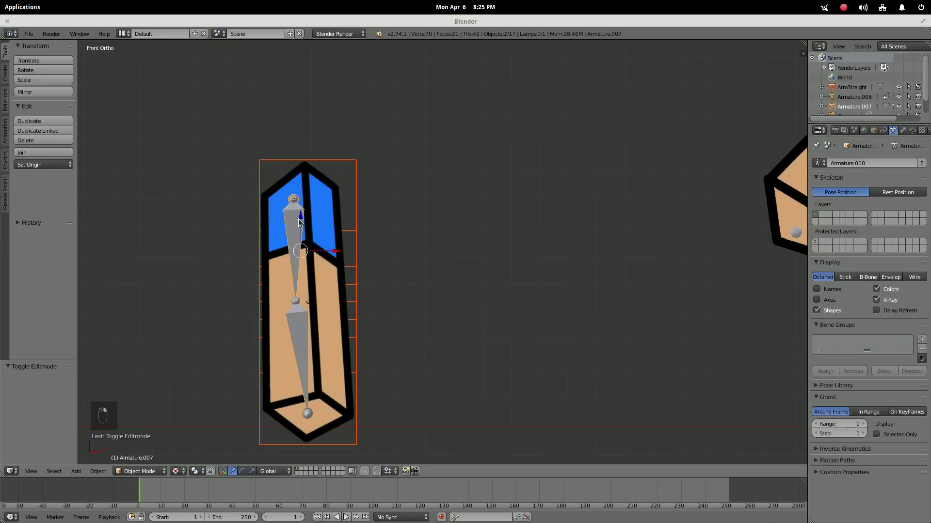
{"action": "key", "text": "ctrl+p"}
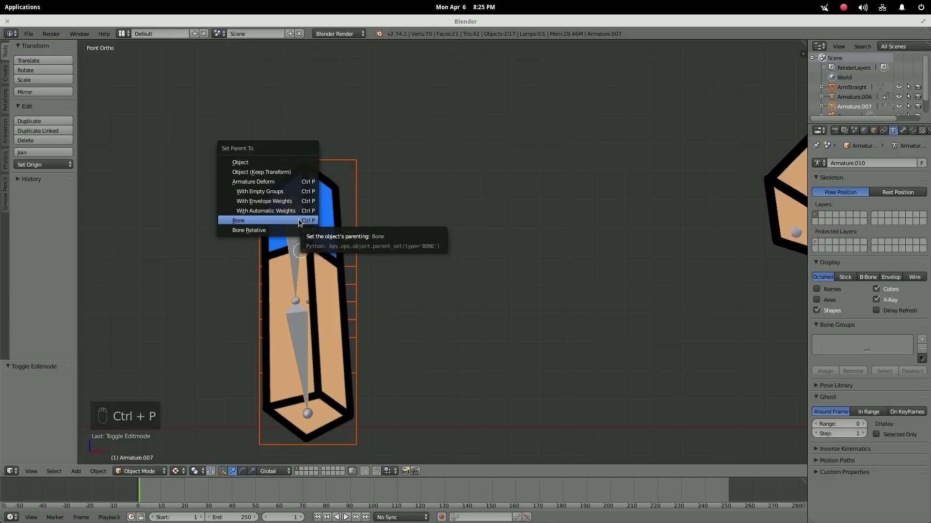
{"action": "left_click", "coordinate": [283, 182]}
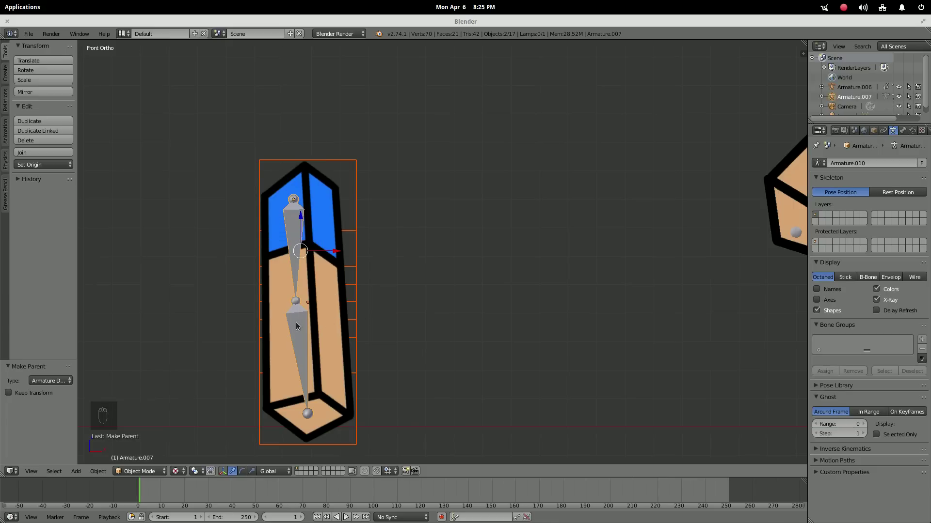
Try rotating the lower arm bone in Pose Mode to test the mesh deformation, and undo the rotation
{"action": "right_click", "coordinate": [313, 335]}
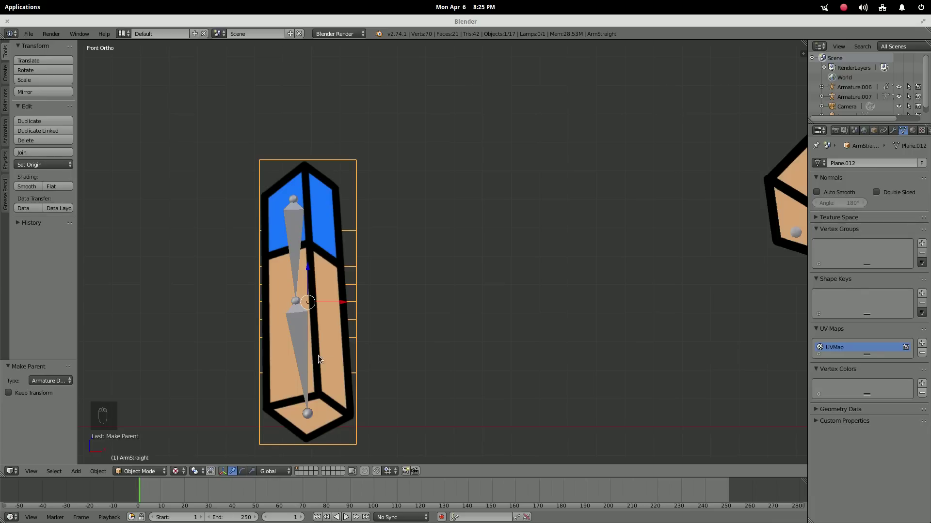
{"action": "right_click", "coordinate": [295, 357]}
{"action": "left_click", "coordinate": [151, 472]}
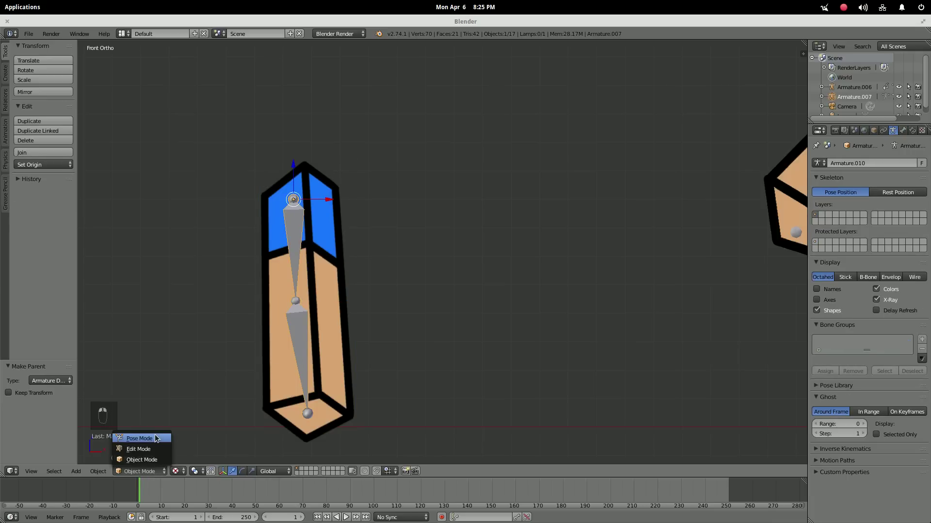
{"action": "left_click", "coordinate": [145, 439]}
{"action": "right_click", "coordinate": [307, 347]}
{"action": "key", "text": "r"}
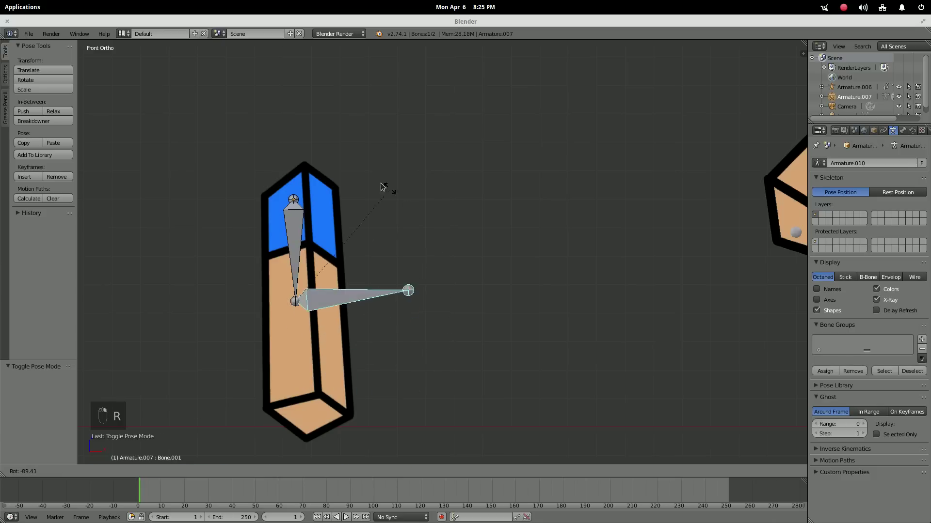
{"action": "left_click", "coordinate": [313, 164]}
{"action": "key", "text": "ctrl+z"}
In Weight Paint mode, paint the arm mesh below the elbow at full weight for the lower arm bone with the Add brush
{"action": "right_click", "coordinate": [279, 391]}
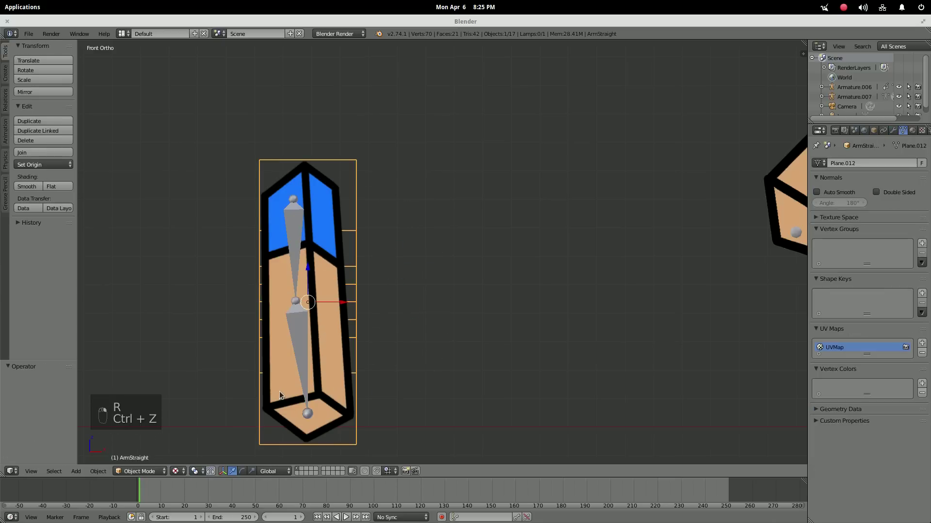
{"action": "left_click", "coordinate": [142, 471]}
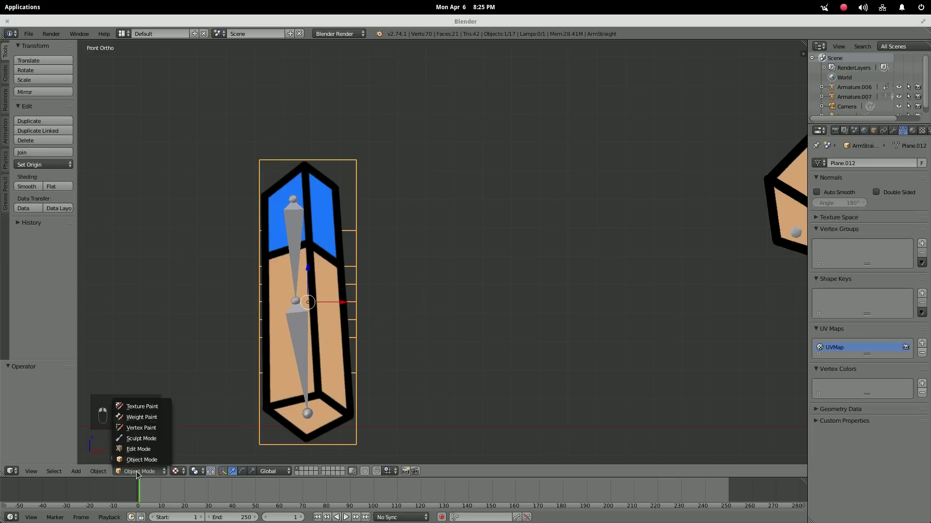
{"action": "left_click", "coordinate": [157, 417]}
{"action": "left_click", "coordinate": [39, 84]}
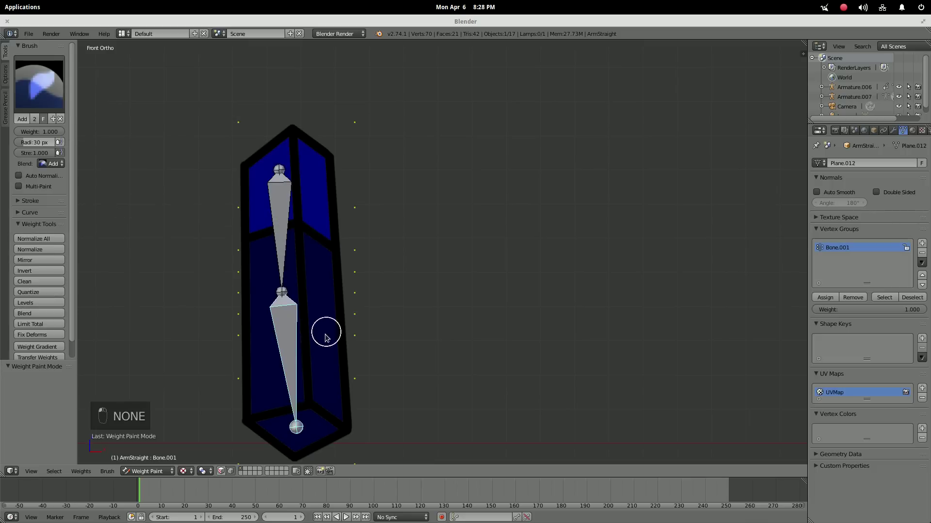
{"action": "left_click_drag", "start_coordinate": [226, 390], "coordinate": [235, 378]}
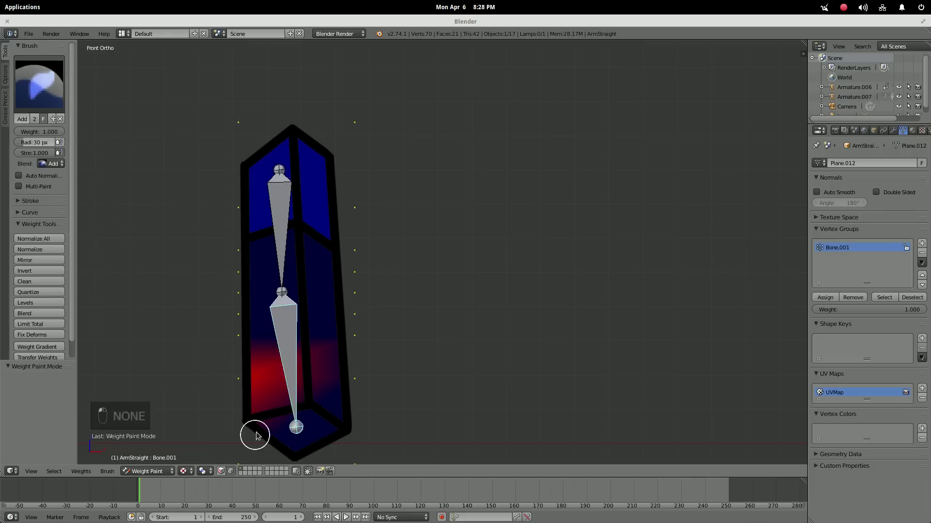
{"action": "key", "text": "KP_1"}
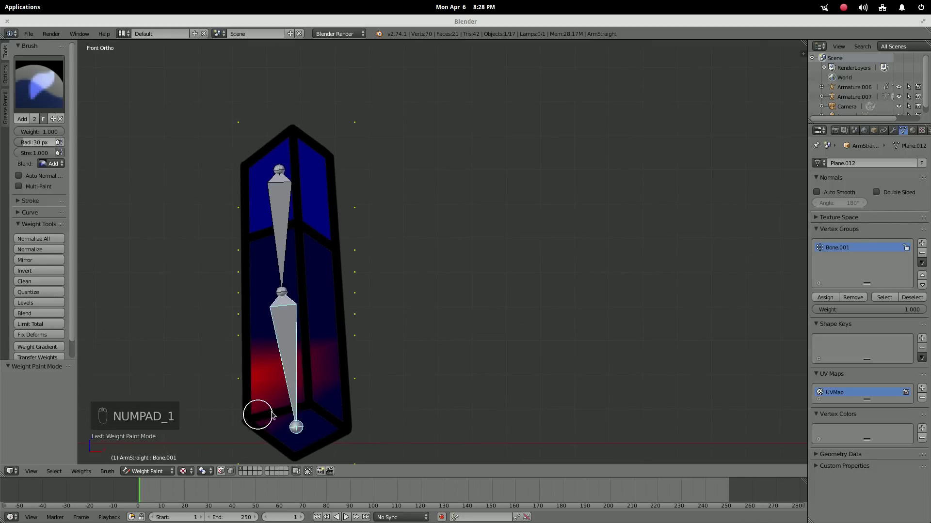
{"action": "middle_click_drag", "start_coordinate": [272, 415], "coordinate": [262, 372], "text": "shift"}
{"action": "mouse_move", "coordinate": [378, 411]}
{"action": "left_mouse_down"}
{"action": "mouse_move", "coordinate": [350, 422]}
{"action": "mouse_move", "coordinate": [338, 336]}
{"action": "mouse_move", "coordinate": [348, 334]}
{"action": "mouse_move", "coordinate": [346, 288]}
{"action": "mouse_move", "coordinate": [251, 274]}
{"action": "mouse_move", "coordinate": [224, 295]}
{"action": "mouse_move", "coordinate": [233, 272]}
{"action": "mouse_move", "coordinate": [358, 289]}
{"action": "mouse_move", "coordinate": [346, 274]}
{"action": "mouse_move", "coordinate": [258, 258]}
{"action": "mouse_move", "coordinate": [363, 251]}
{"action": "mouse_move", "coordinate": [290, 242]}
{"action": "mouse_move", "coordinate": [268, 253]}
{"action": "left_mouse_up"}
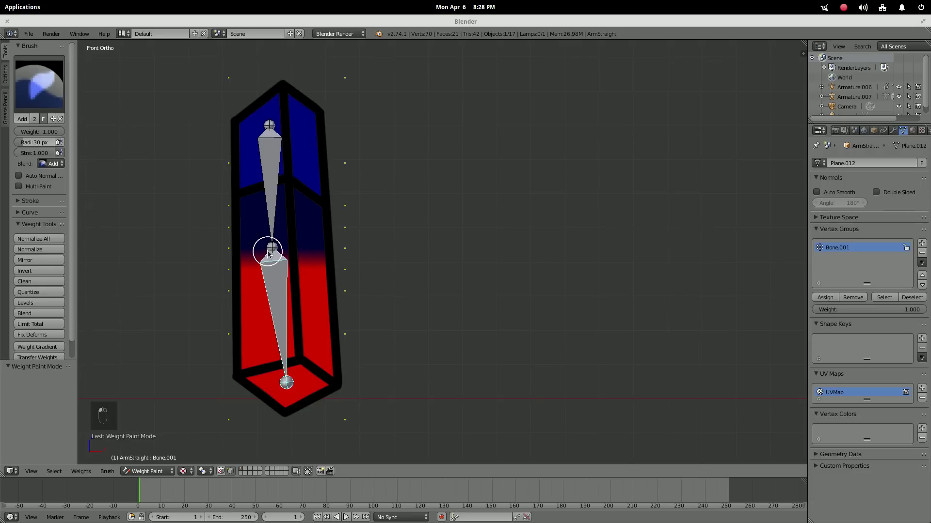
Rotate the lower arm bone about -48° in Pose Mode to test the elbow bend, and clear its rotation
{"action": "left_click", "coordinate": [149, 471]}
{"action": "left_click", "coordinate": [155, 408]}
{"action": "right_click", "coordinate": [285, 331]}
{"action": "key", "text": "r"}
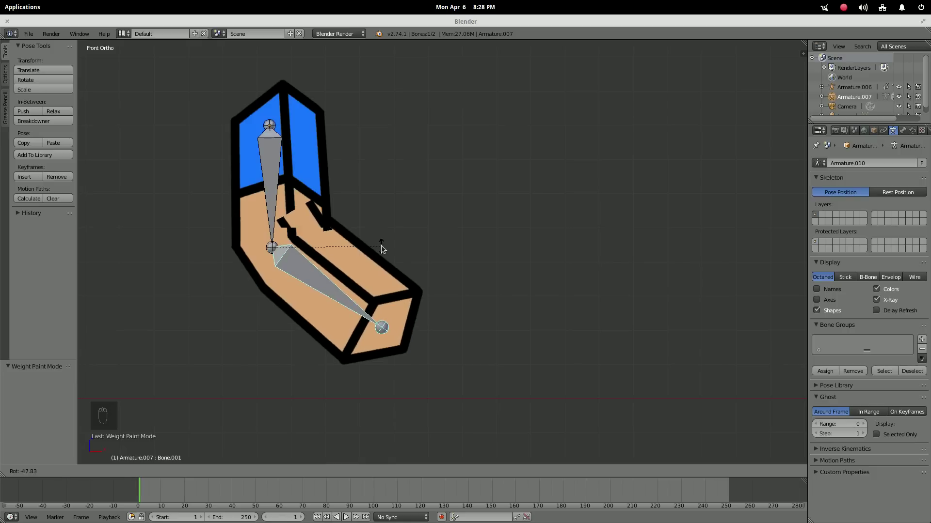
{"action": "left_click", "coordinate": [381, 245]}
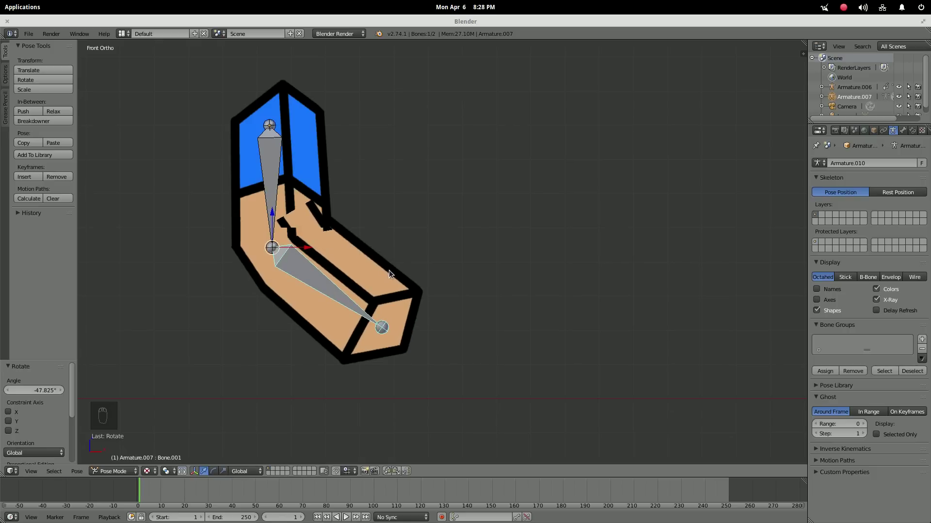
{"action": "key", "text": "alt+r"}
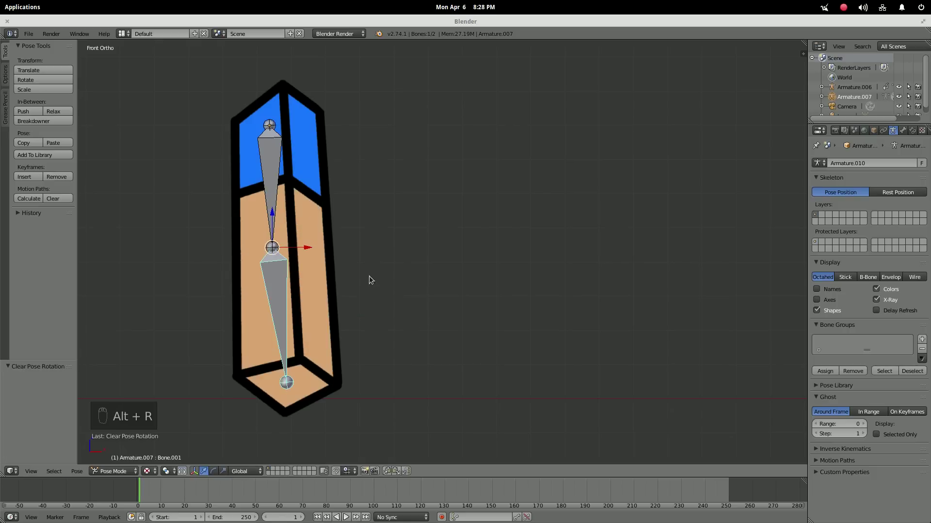
Select the arm mesh's vertices below the elbow in Edit Mode and move them -0.009 along the Y axis
{"action": "right_click", "coordinate": [315, 291]}
{"action": "key", "text": "Tab"}
{"action": "key", "text": "a"}
{"action": "key", "text": "a"}
{"action": "key", "text": "b"}
{"action": "left_click_drag", "start_coordinate": [214, 260], "coordinate": [416, 446]}
{"action": "middle_click_drag", "start_coordinate": [438, 356], "coordinate": [371, 314]}
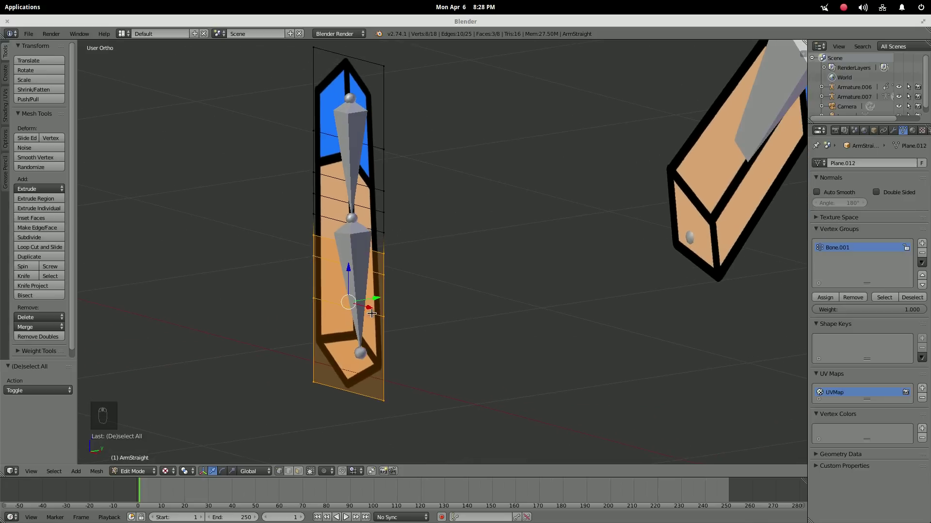
{"action": "key", "text": "g"}
{"action": "key", "text": "y"}
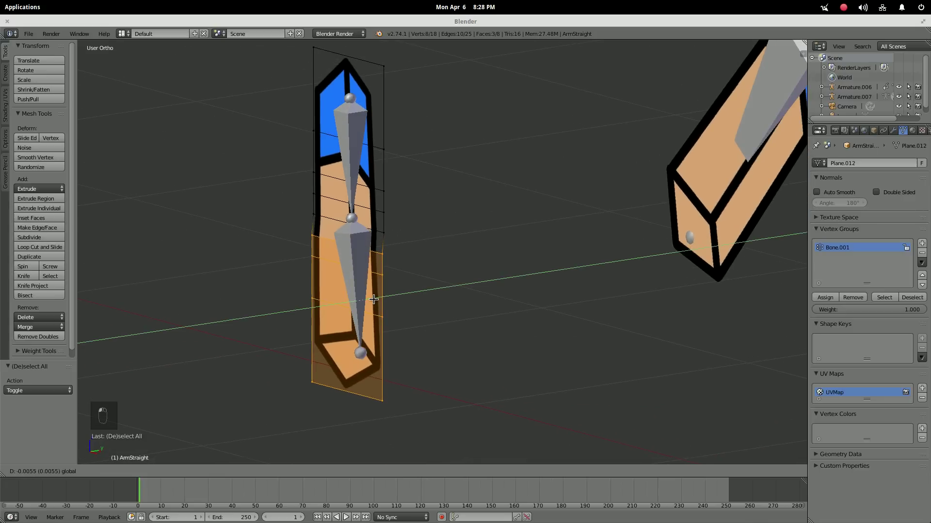
{"action": "left_click", "coordinate": [373, 300]}
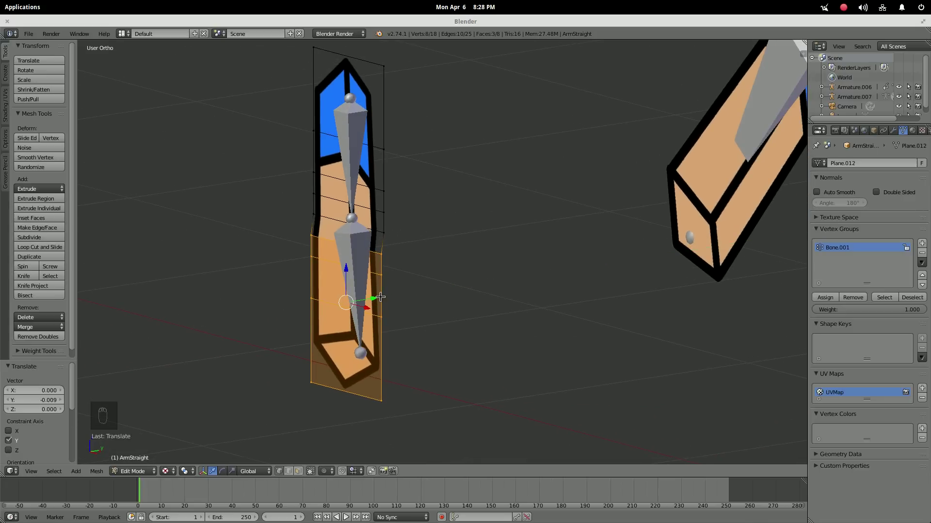
Rotate the lower arm bone about -14° in Pose Mode to check the forearm's overlap from the front, and undo it
{"action": "key", "text": "KP_1"}
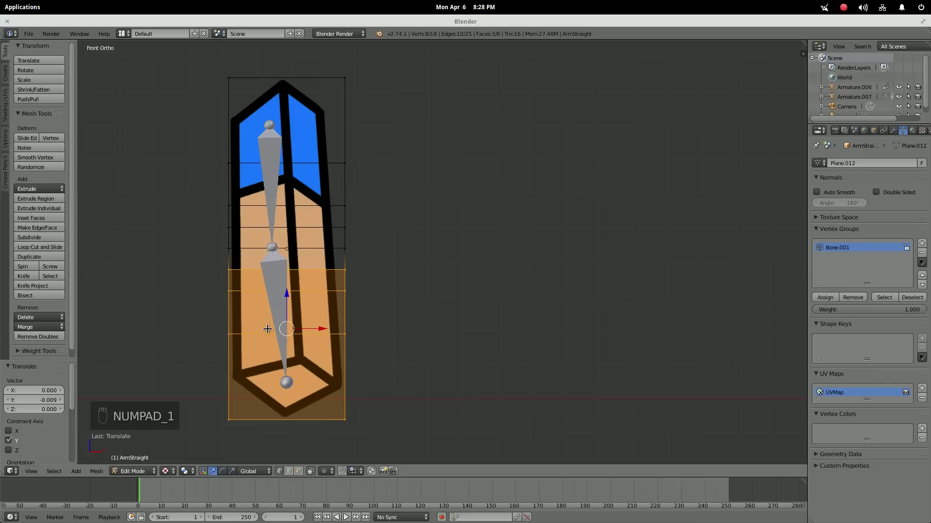
{"action": "key", "text": "Tab"}
{"action": "key", "text": "r"}
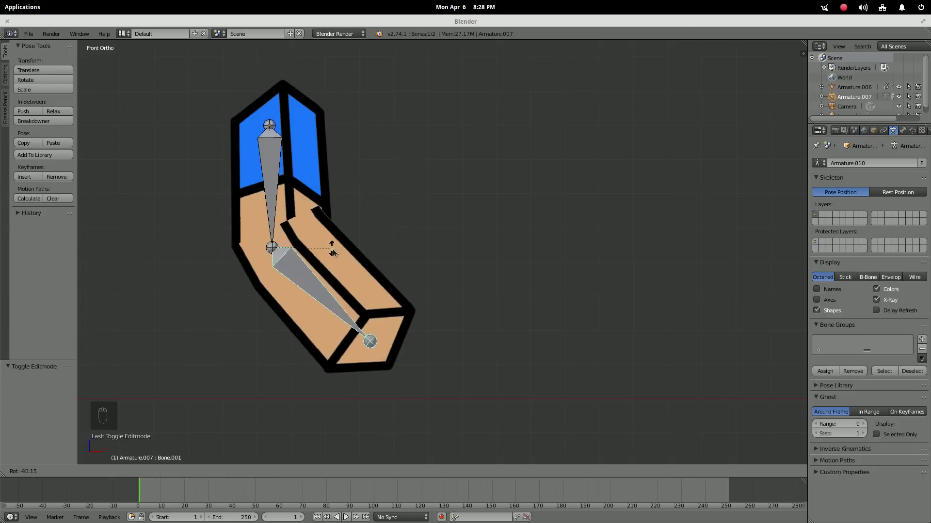
{"action": "left_click", "coordinate": [325, 275]}
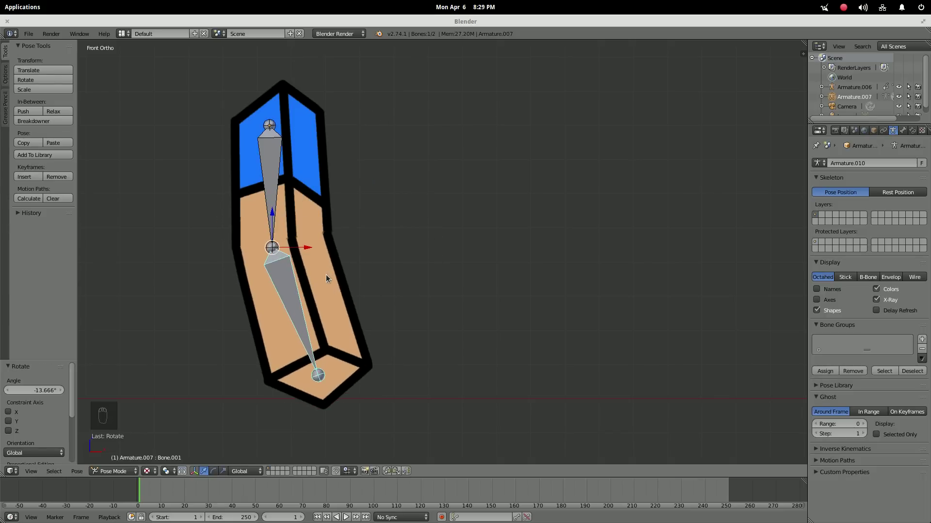
{"action": "key", "text": "ctrl+z"}
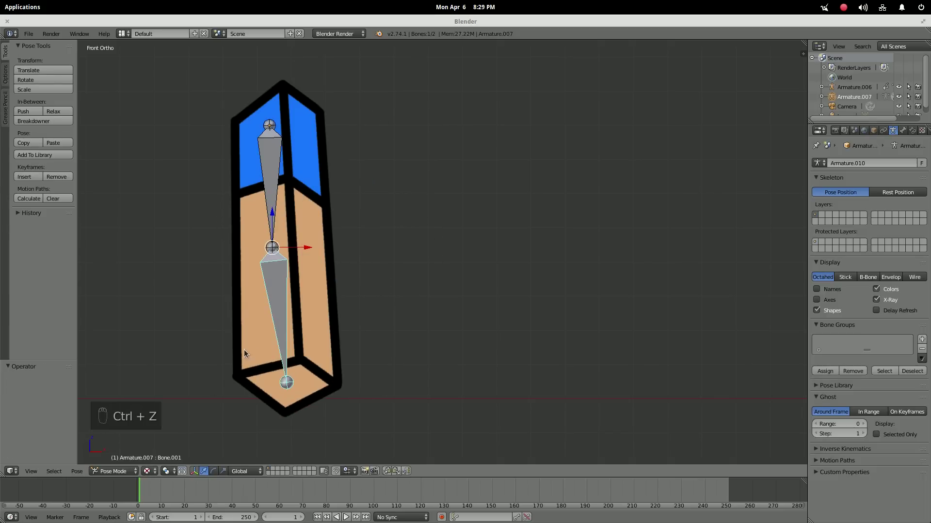
{"action": "key", "text": "ctrl+z"}
In Weight Paint mode, set the brush radius to 17 px and reduce the weights of the two vertex rows below the elbow with the Subtract brush
{"action": "left_click", "coordinate": [141, 471]}
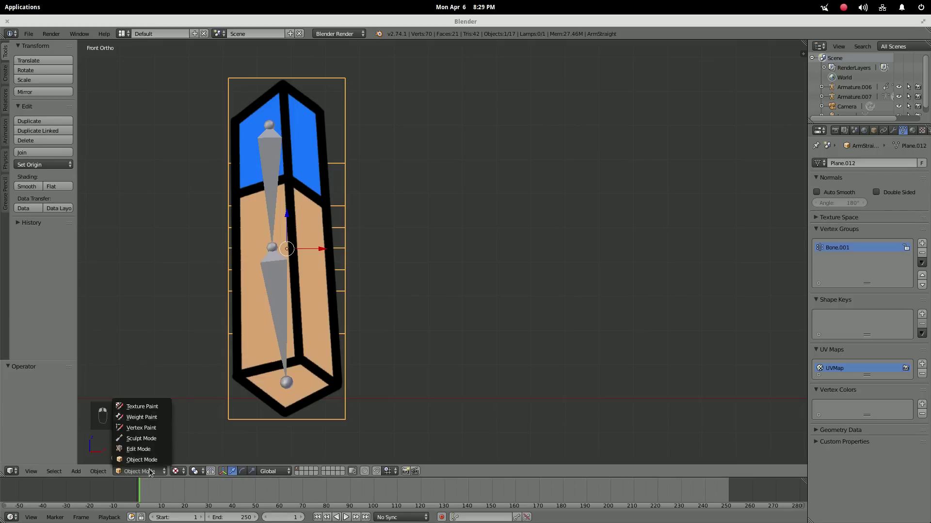
{"action": "left_click", "coordinate": [166, 417]}
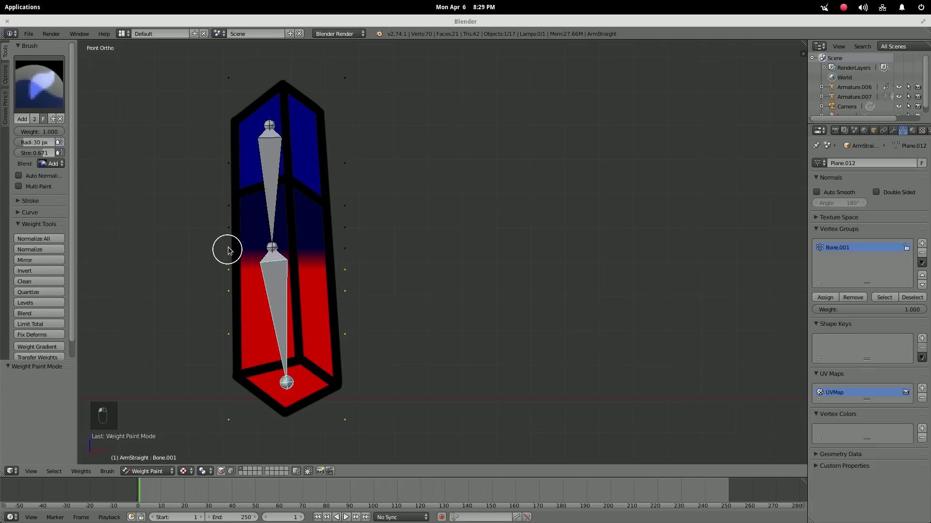
{"action": "left_click", "coordinate": [35, 142]}
{"action": "type", "text": "17"}
{"action": "key", "text": "Return"}
{"action": "key", "text": "space"}
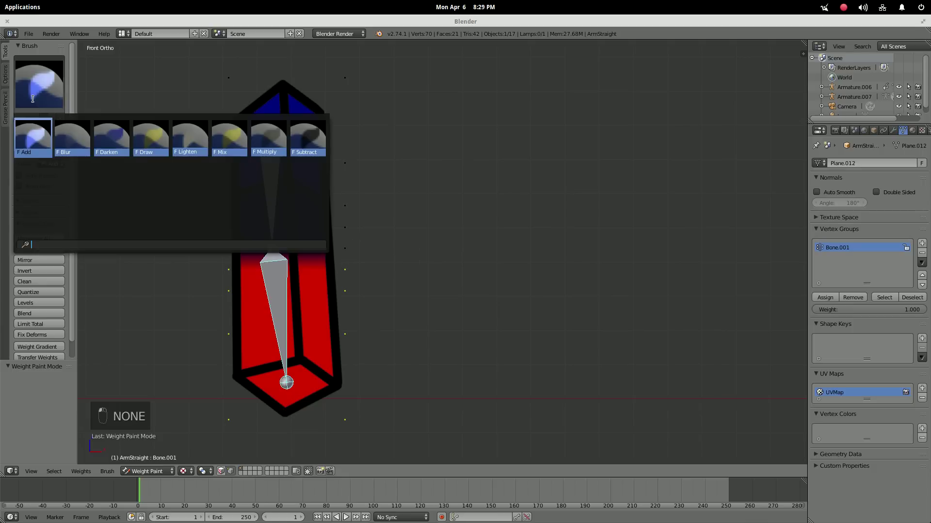
{"action": "left_click", "coordinate": [307, 138]}
{"action": "mouse_move", "coordinate": [229, 273]}
{"action": "left_mouse_down"}
{"action": "mouse_move", "coordinate": [328, 262]}
{"action": "mouse_move", "coordinate": [345, 269]}
{"action": "mouse_move", "coordinate": [328, 289]}
{"action": "mouse_move", "coordinate": [231, 270]}
{"action": "mouse_move", "coordinate": [293, 309]}
{"action": "mouse_move", "coordinate": [361, 284]}
{"action": "mouse_move", "coordinate": [348, 293]}
{"action": "mouse_move", "coordinate": [243, 299]}
{"action": "left_mouse_up"}
{"action": "left_click_drag", "start_coordinate": [348, 293], "coordinate": [347, 295]}
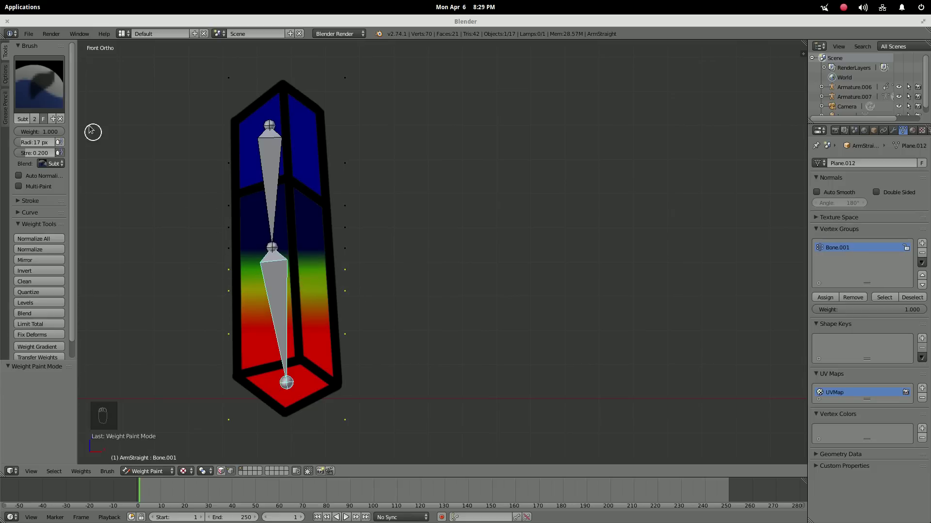
Select all arm vertices and add lower-bone weight to the vertex row at the elbow with the Add brush, undoing the stray stroke
{"action": "left_click", "coordinate": [39, 85]}
{"action": "left_click", "coordinate": [33, 139]}
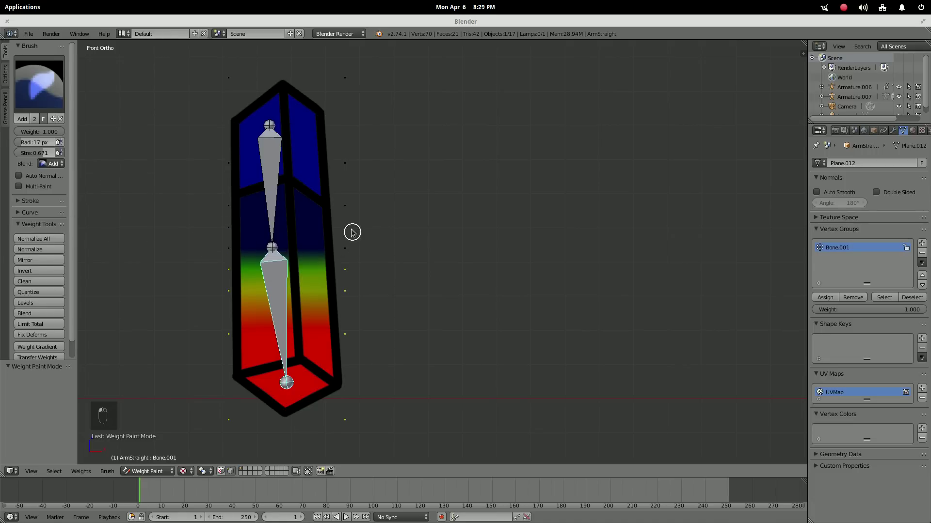
{"action": "key", "text": "a"}
{"action": "key", "text": "a"}
{"action": "key", "text": "a"}
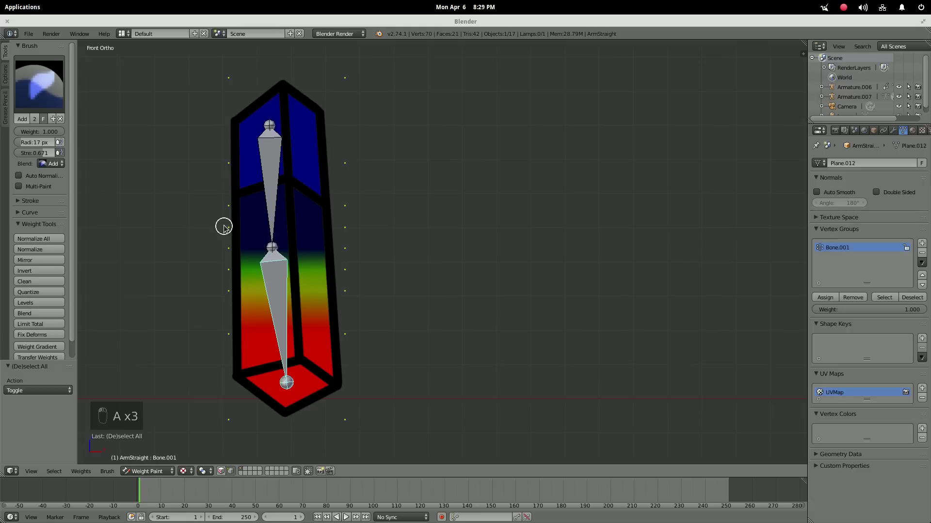
{"action": "left_click_drag", "start_coordinate": [223, 228], "coordinate": [229, 230]}
{"action": "key", "text": "ctrl+z"}
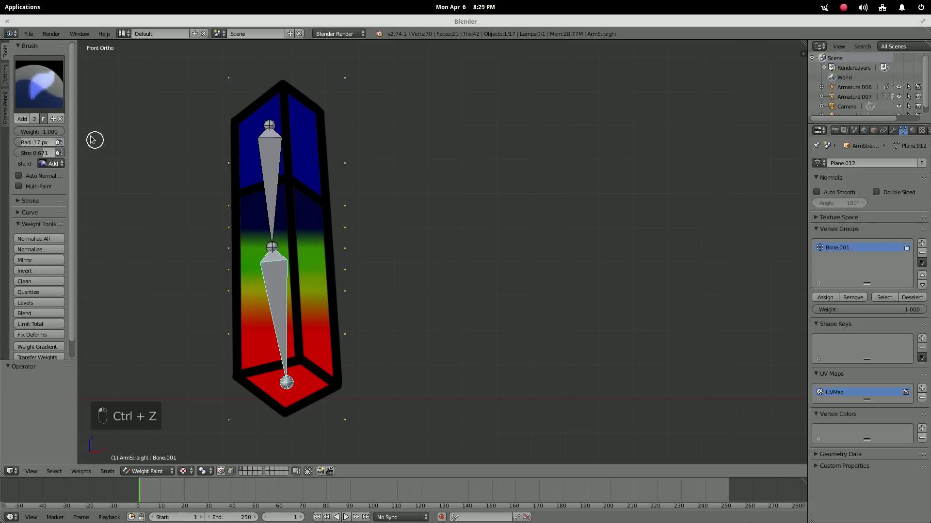
Leave Weight Paint and rotate the lower arm bone about -35° in Pose Mode to test the softened elbow bend
{"action": "left_click", "coordinate": [143, 471]}
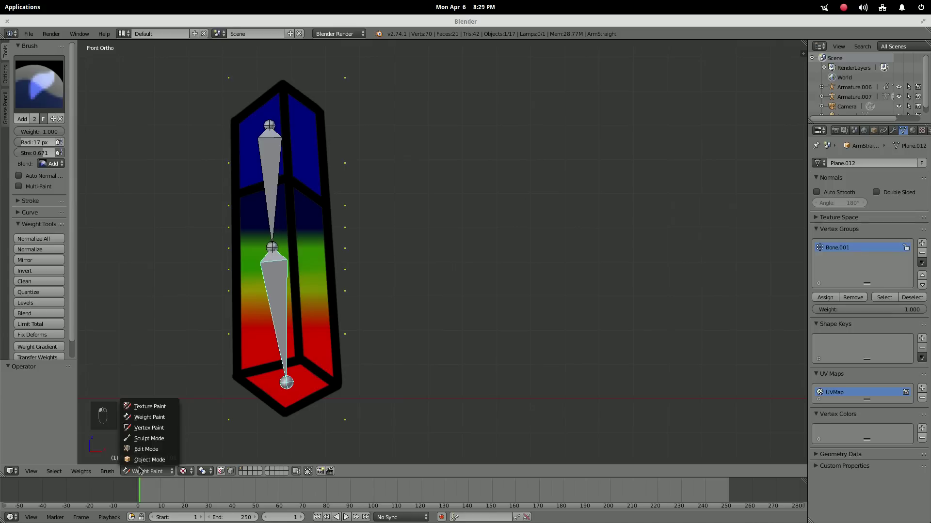
{"action": "left_click", "coordinate": [152, 458]}
{"action": "right_click", "coordinate": [285, 317]}
{"action": "key", "text": "ctrl+Tab"}
{"action": "key", "text": "r"}
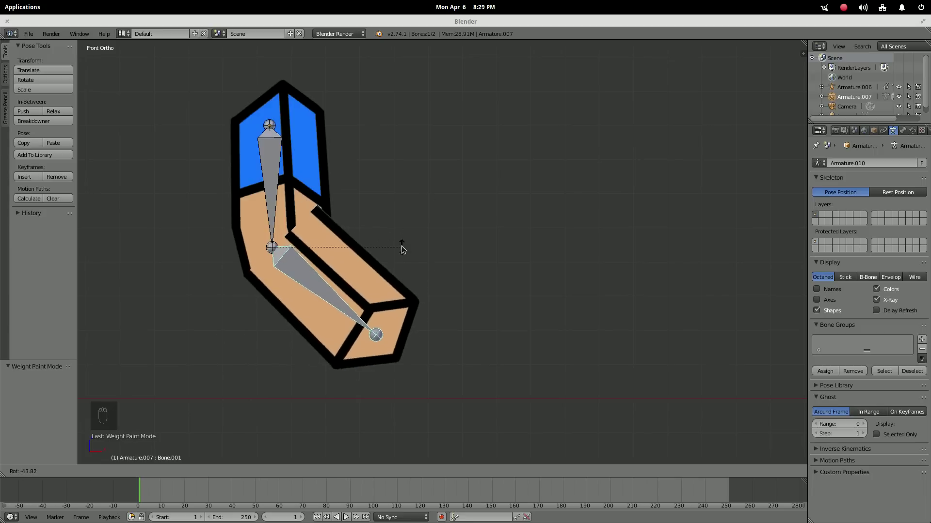
{"action": "left_click", "coordinate": [415, 265]}
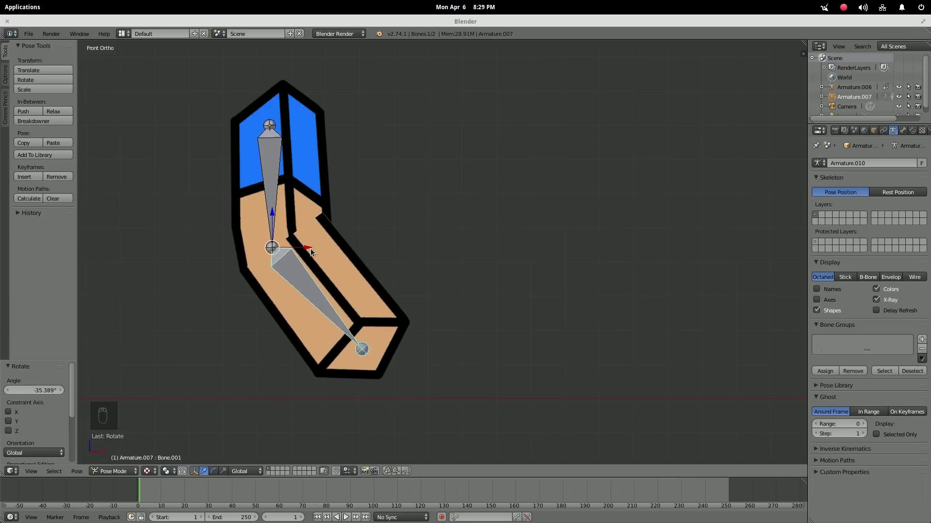
Rotate the lower arm bone once more in the front view, and undo both test rotations of the forearm
{"action": "key", "text": "r"}
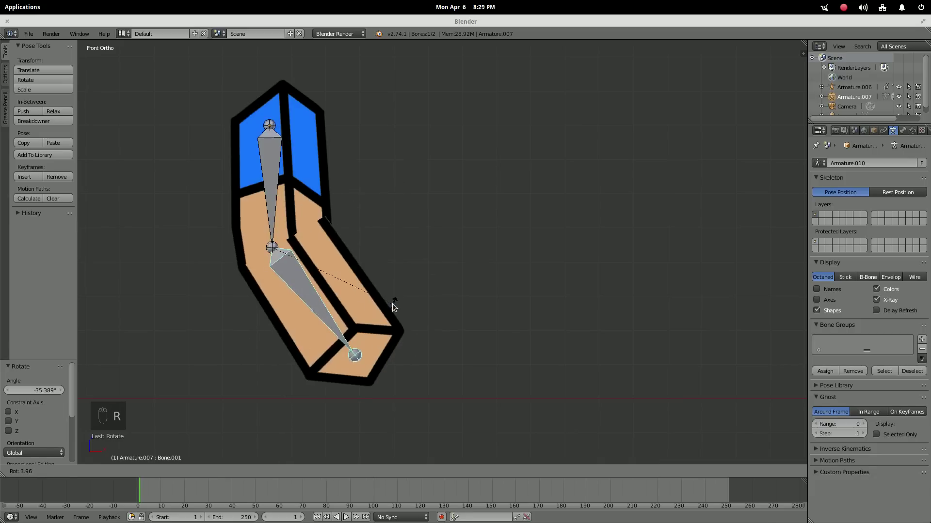
{"action": "left_click", "coordinate": [388, 239]}
{"action": "key", "text": "ctrl+z"}
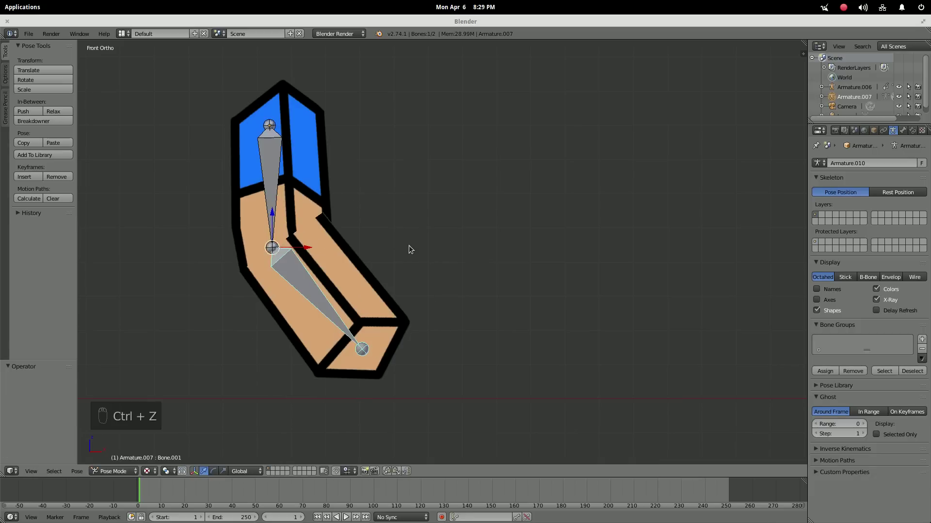
{"action": "key", "text": "ctrl+z"}
Select the root armature below the character and move the whole character 1.365 along the X axis
{"action": "middle_click_drag", "start_coordinate": [439, 250], "coordinate": [221, 306], "text": "shift"}
{"action": "scroll", "coordinate": [339, 270], "scroll_direction": "down", "scroll_amount": 3}
{"action": "scroll", "coordinate": [455, 236], "scroll_direction": "down", "scroll_amount": 3}
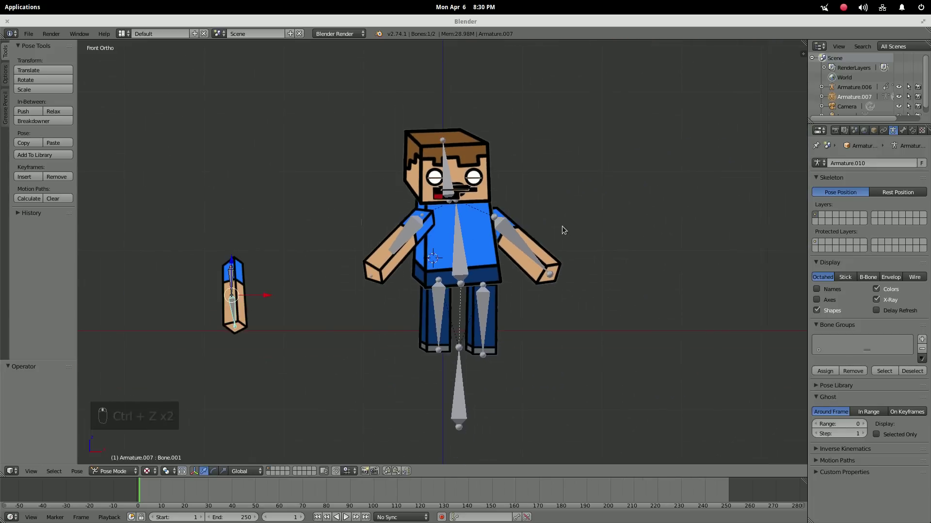
{"action": "middle_click_drag", "start_coordinate": [561, 232], "coordinate": [505, 231], "text": "shift"}
{"action": "right_click", "coordinate": [412, 384]}
{"action": "left_click_drag", "start_coordinate": [430, 425], "coordinate": [539, 421]}
Try rotating the head armature and the bone of the arm on the right in the front view, undoing each rotation
{"action": "right_click", "coordinate": [479, 164]}
{"action": "key", "text": "r"}
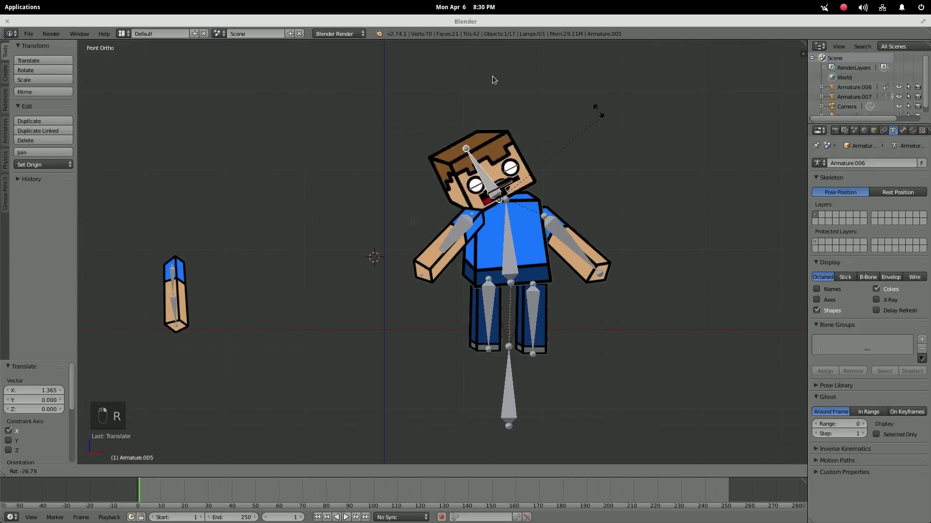
{"action": "right_click", "coordinate": [638, 172]}
{"action": "key", "text": "ctrl+z"}
{"action": "right_click", "coordinate": [576, 247]}
{"action": "key", "text": "r"}
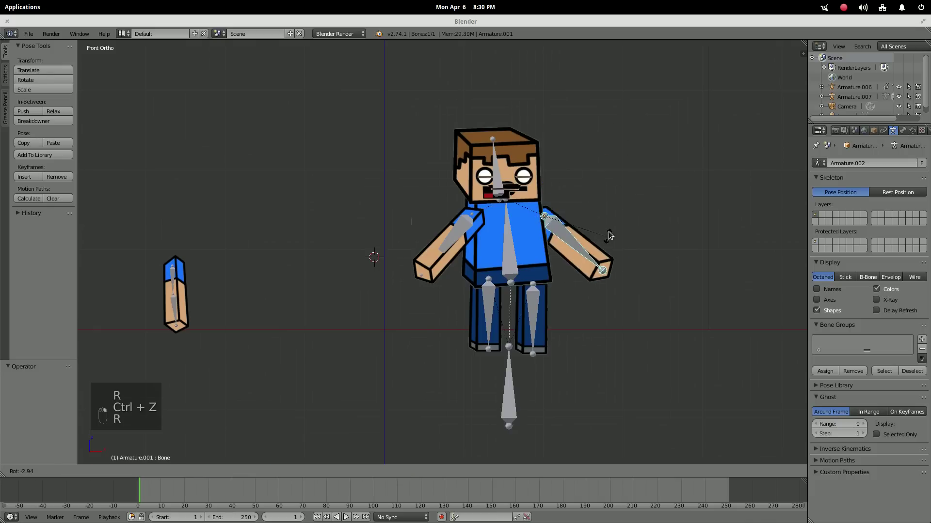
{"action": "right_click", "coordinate": [610, 235]}
{"action": "key", "text": "ctrl+z"}
{"action": "key", "text": "ctrl+z"}
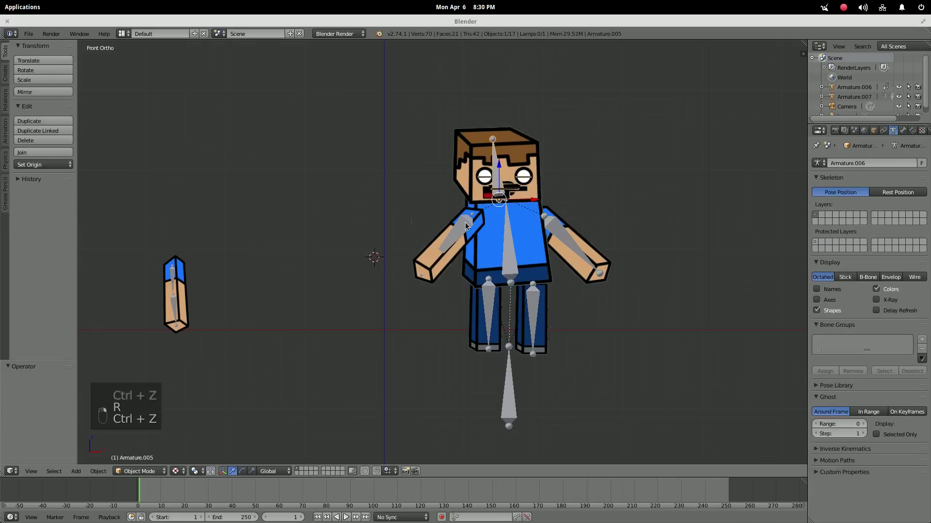
Switch the head armature to Pose Mode, test-rotate the head bone and the bone of the arm on the left, and undo both rotations
{"action": "left_click", "coordinate": [139, 473]}
{"action": "left_click", "coordinate": [141, 438]}
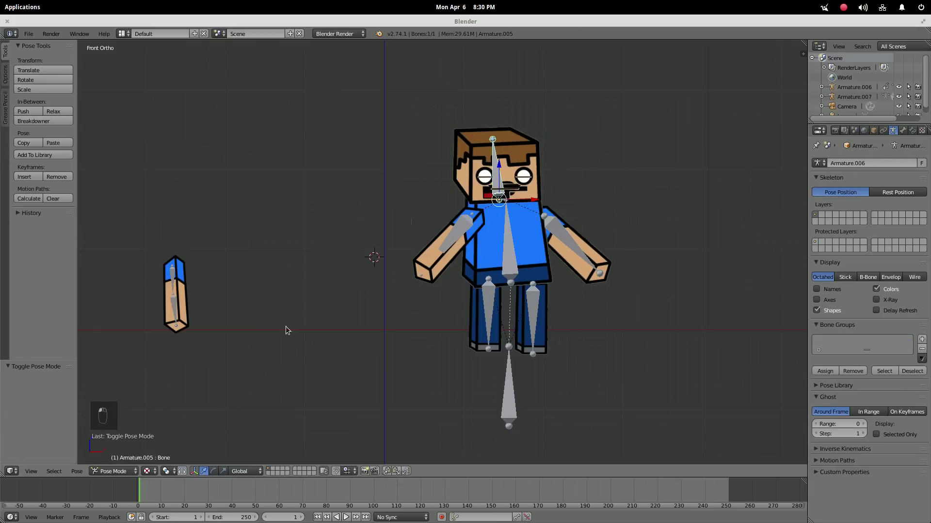
{"action": "key", "text": "r"}
{"action": "key", "text": "ctrl+z"}
{"action": "right_click", "coordinate": [456, 217]}
{"action": "key", "text": "r"}
{"action": "key", "text": "ctrl+z"}
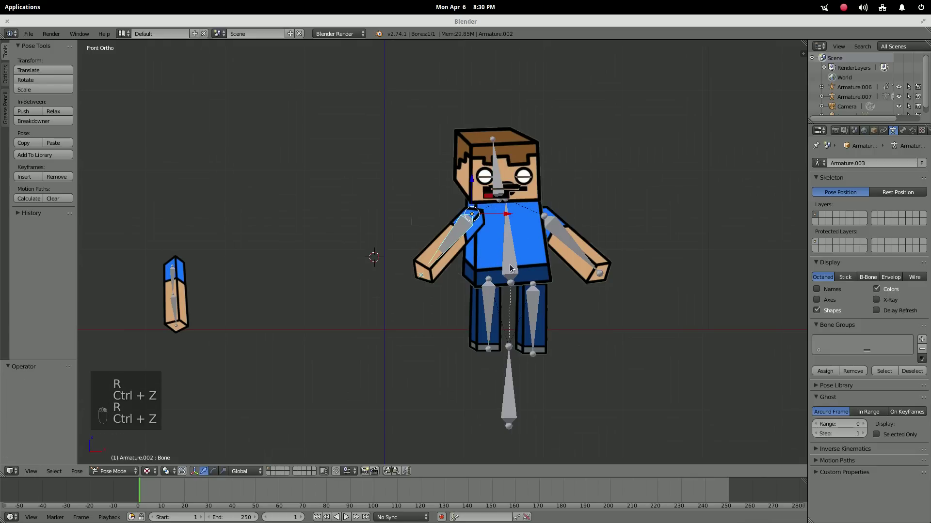
Try moving the arm mesh on the left in the front view and rotating the arm, undoing both changes
{"action": "right_click", "coordinate": [478, 275]}
{"action": "key", "text": "g"}
{"action": "key", "text": "ctrl+z"}
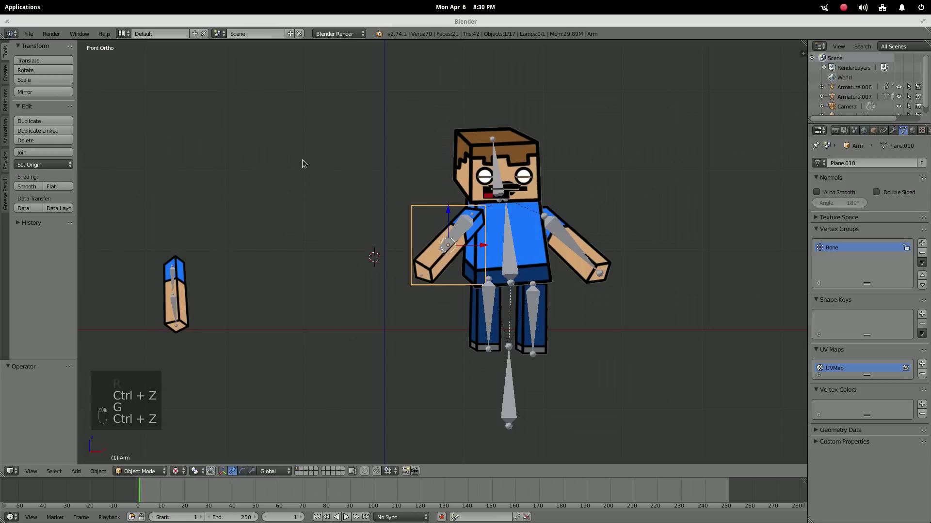
{"action": "right_click", "coordinate": [463, 236]}
{"action": "key", "text": "r"}
{"action": "key", "text": "ctrl+z"}
Raise the character's arm on the right in the front view by rotating its bone -90.28° in Pose Mode
{"action": "middle_click_drag", "start_coordinate": [526, 263], "coordinate": [288, 272], "text": "shift"}
{"action": "right_click", "coordinate": [335, 250]}
{"action": "middle_click_drag", "start_coordinate": [339, 249], "coordinate": [433, 249], "text": "shift"}
{"action": "scroll", "coordinate": [449, 252], "scroll_direction": "up", "scroll_amount": 3}
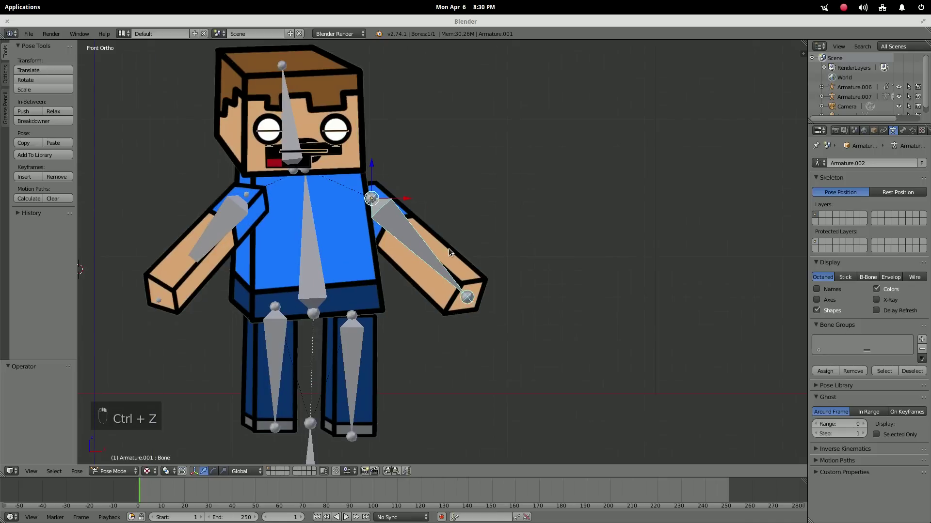
{"action": "key", "text": "r"}
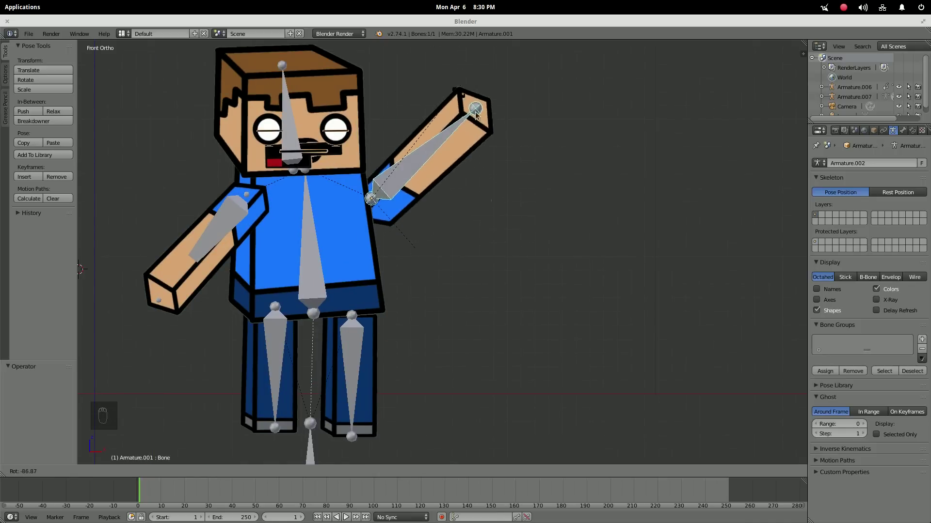
{"action": "left_click", "coordinate": [446, 95]}
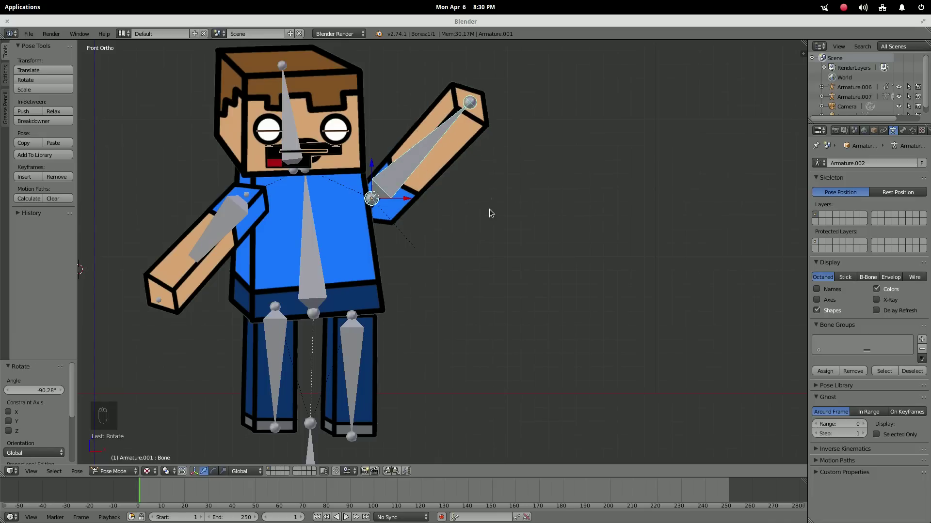
Try scaling the raised arm's bone, undo it, and lower the arm by rotating the bone 93.981°
{"action": "key", "text": "s"}
{"action": "key", "text": "ctrl+z"}
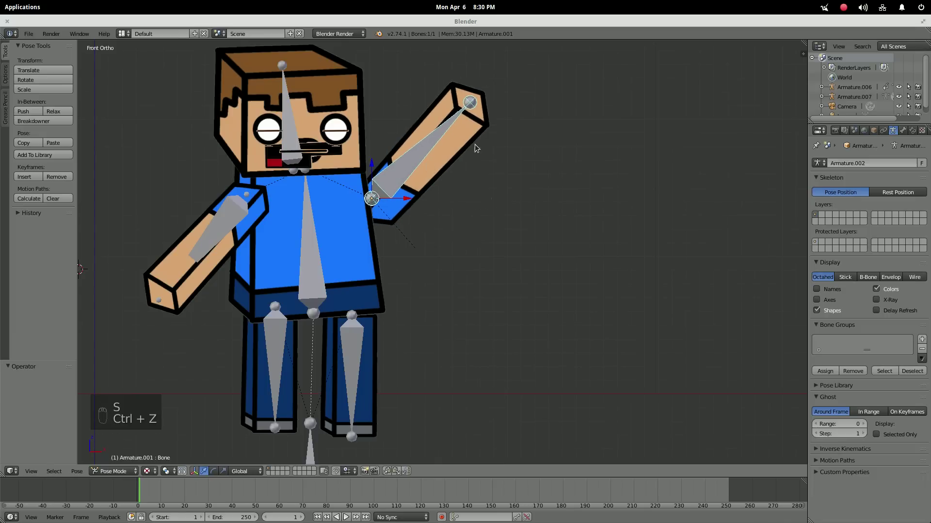
{"action": "key", "text": "r"}
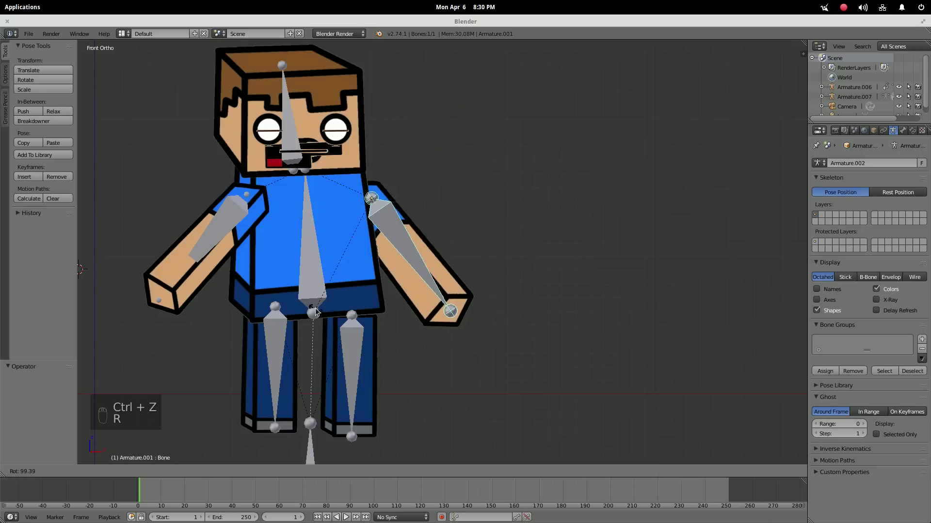
{"action": "left_click", "coordinate": [325, 317]}
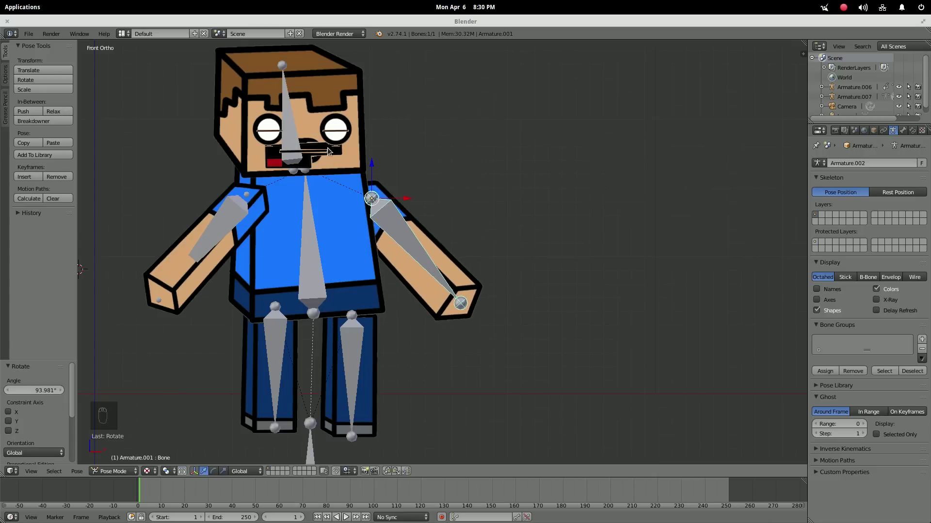
Select the character's head mesh in Object Mode and frame the whole character together with the separate arm
{"action": "key", "text": "ctrl+Tab"}
{"action": "right_click", "coordinate": [324, 107]}
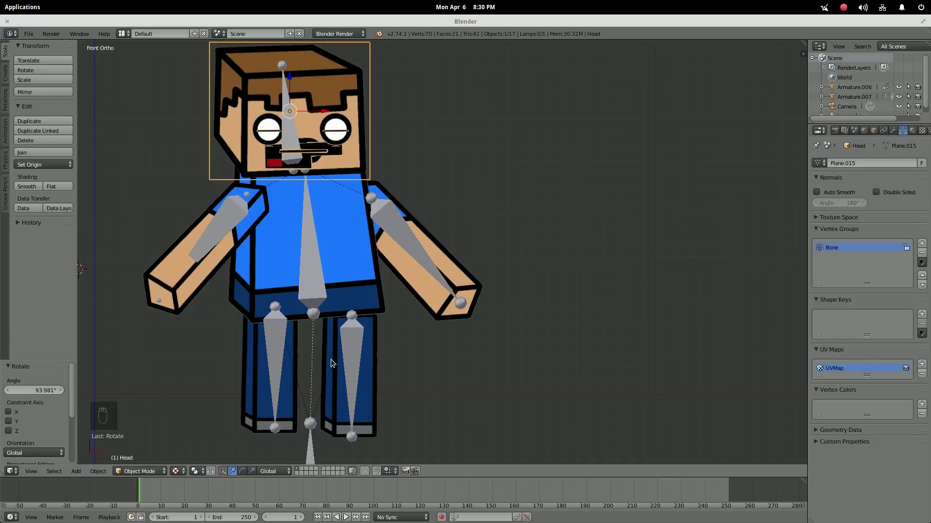
{"action": "scroll", "coordinate": [335, 361], "scroll_direction": "down", "scroll_amount": 8}
{"action": "scroll", "coordinate": [354, 310], "scroll_direction": "up", "scroll_amount": 4}
{"action": "scroll", "coordinate": [389, 296], "scroll_direction": "up", "scroll_amount": 1}
{"action": "scroll", "coordinate": [407, 296], "scroll_direction": "up", "scroll_amount": 4, "text": "ctrl"}
{"action": "scroll", "coordinate": [430, 294], "scroll_direction": "up", "scroll_amount": 1}
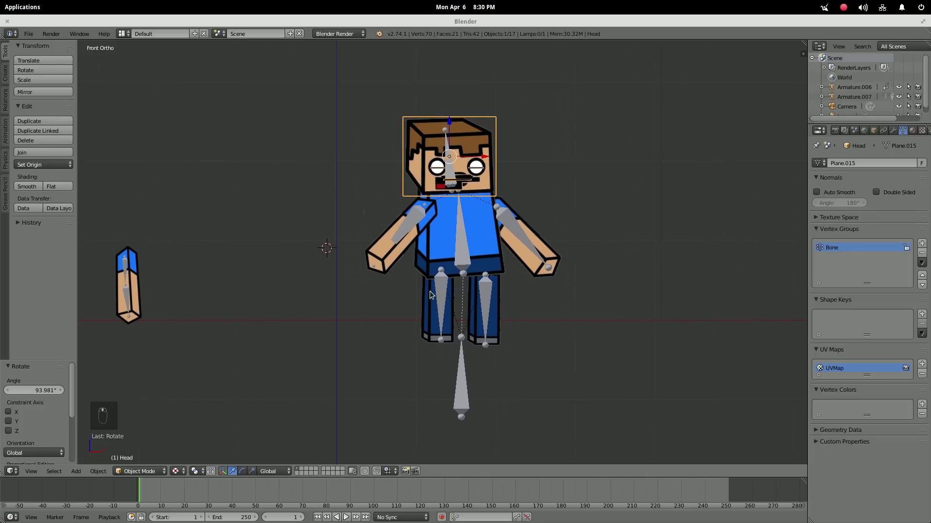